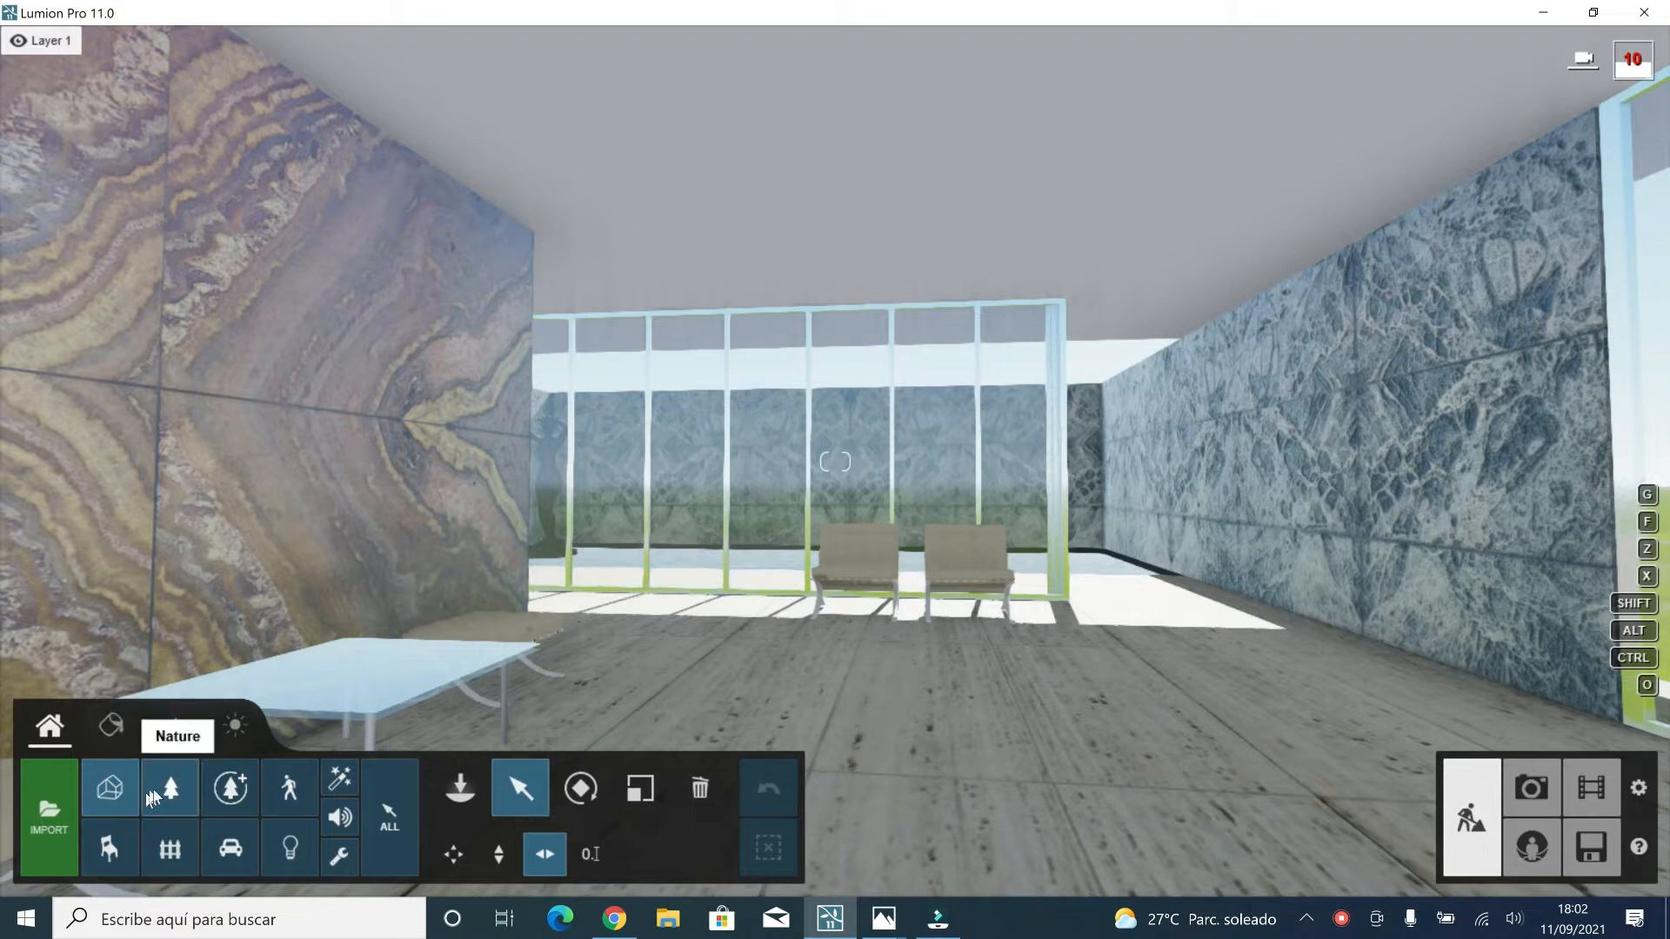
- Browse the lights library, examining the spotlight, omni light and area light categories
click(229, 787)
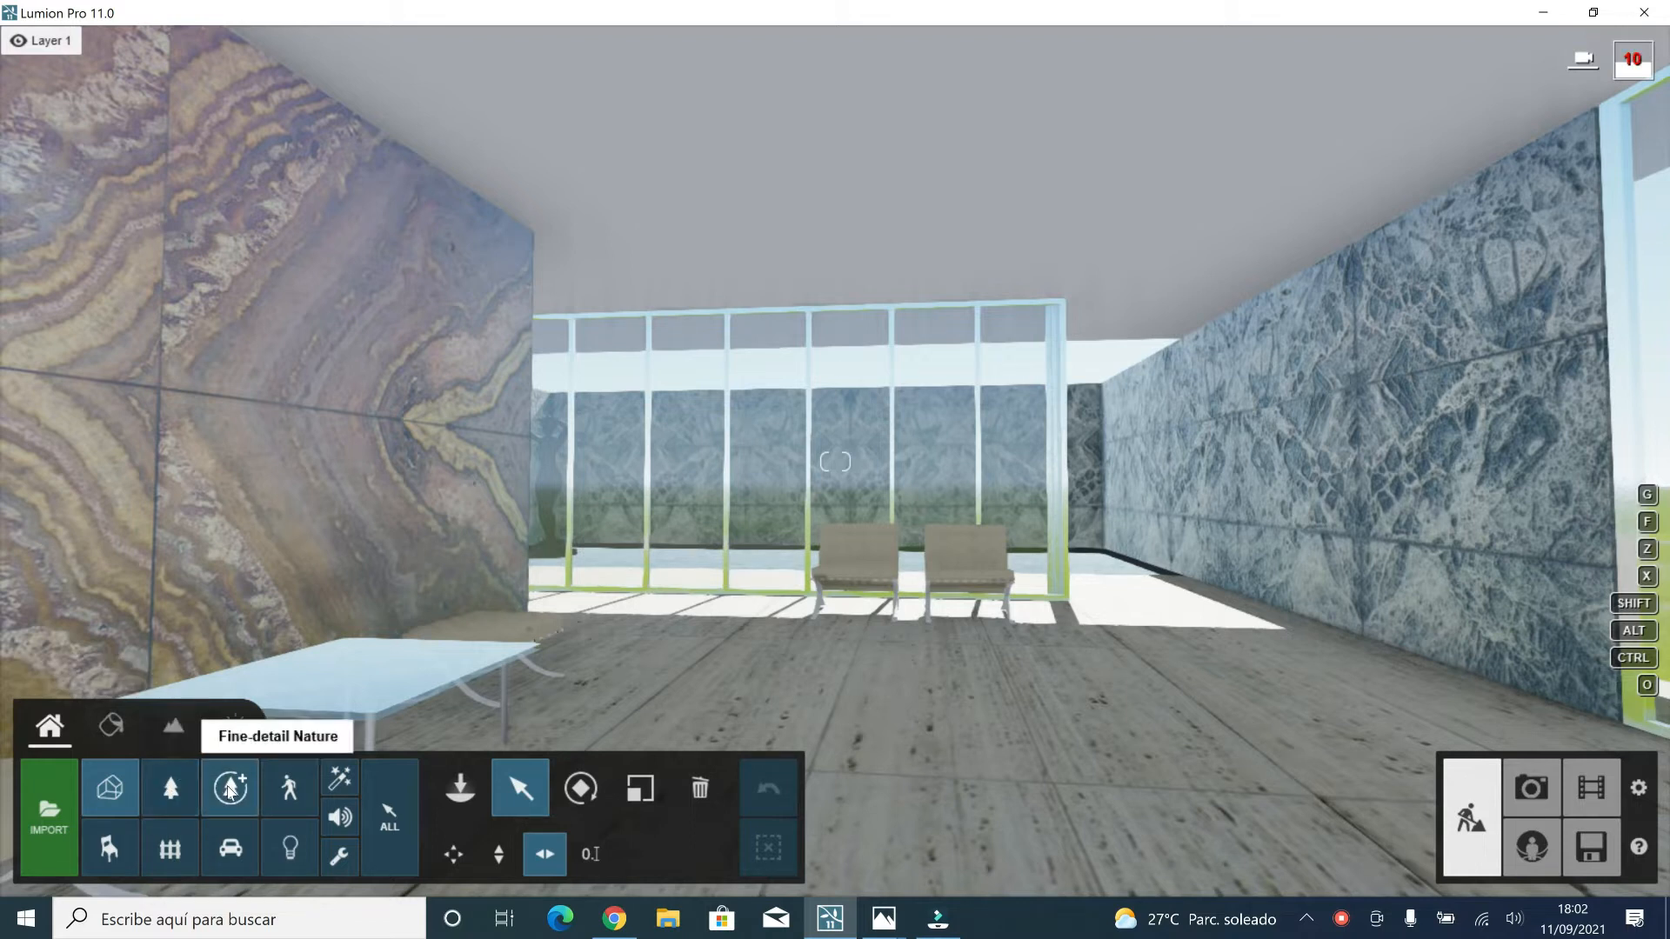
click(290, 842)
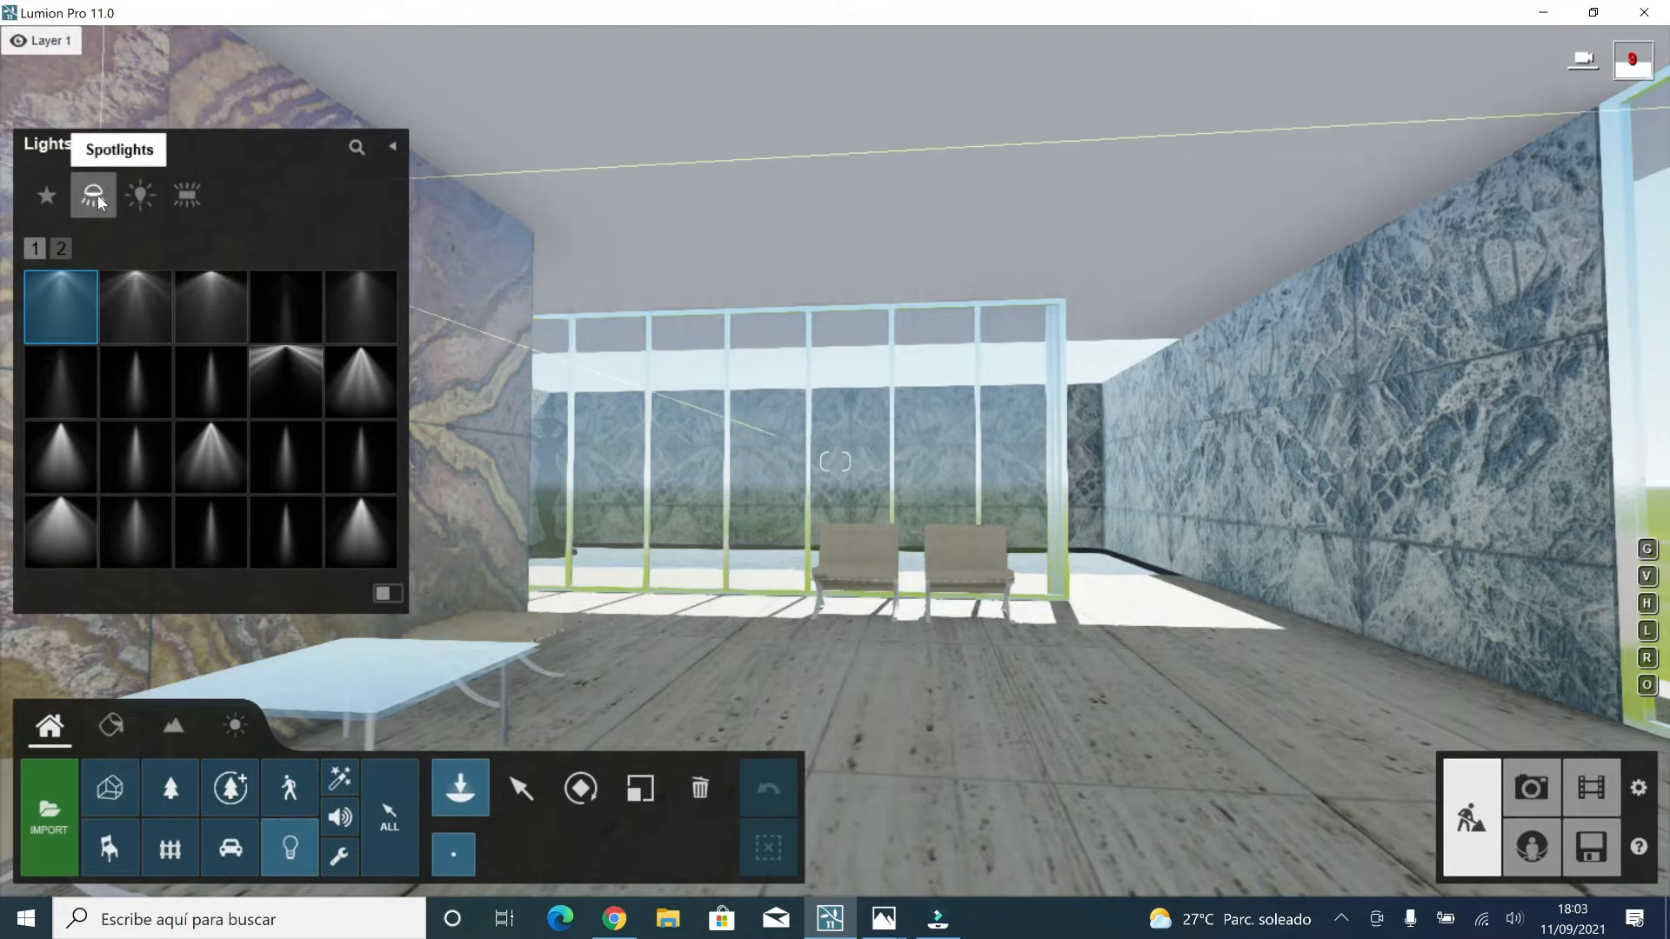
mouse_move(59, 303)
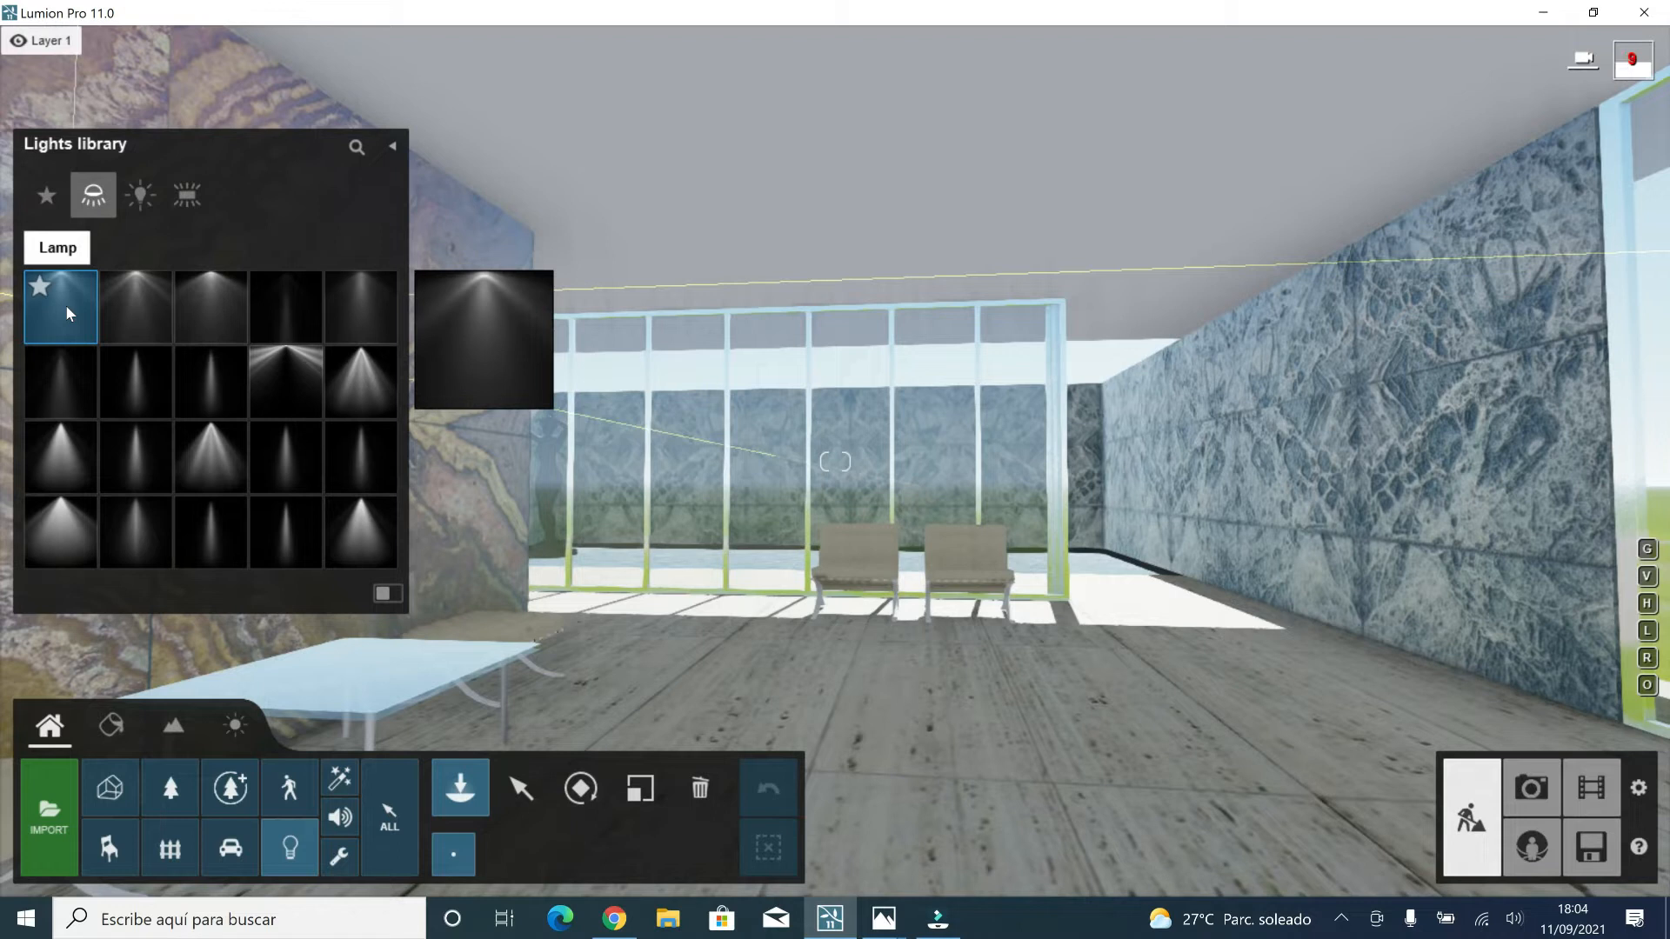
click(140, 195)
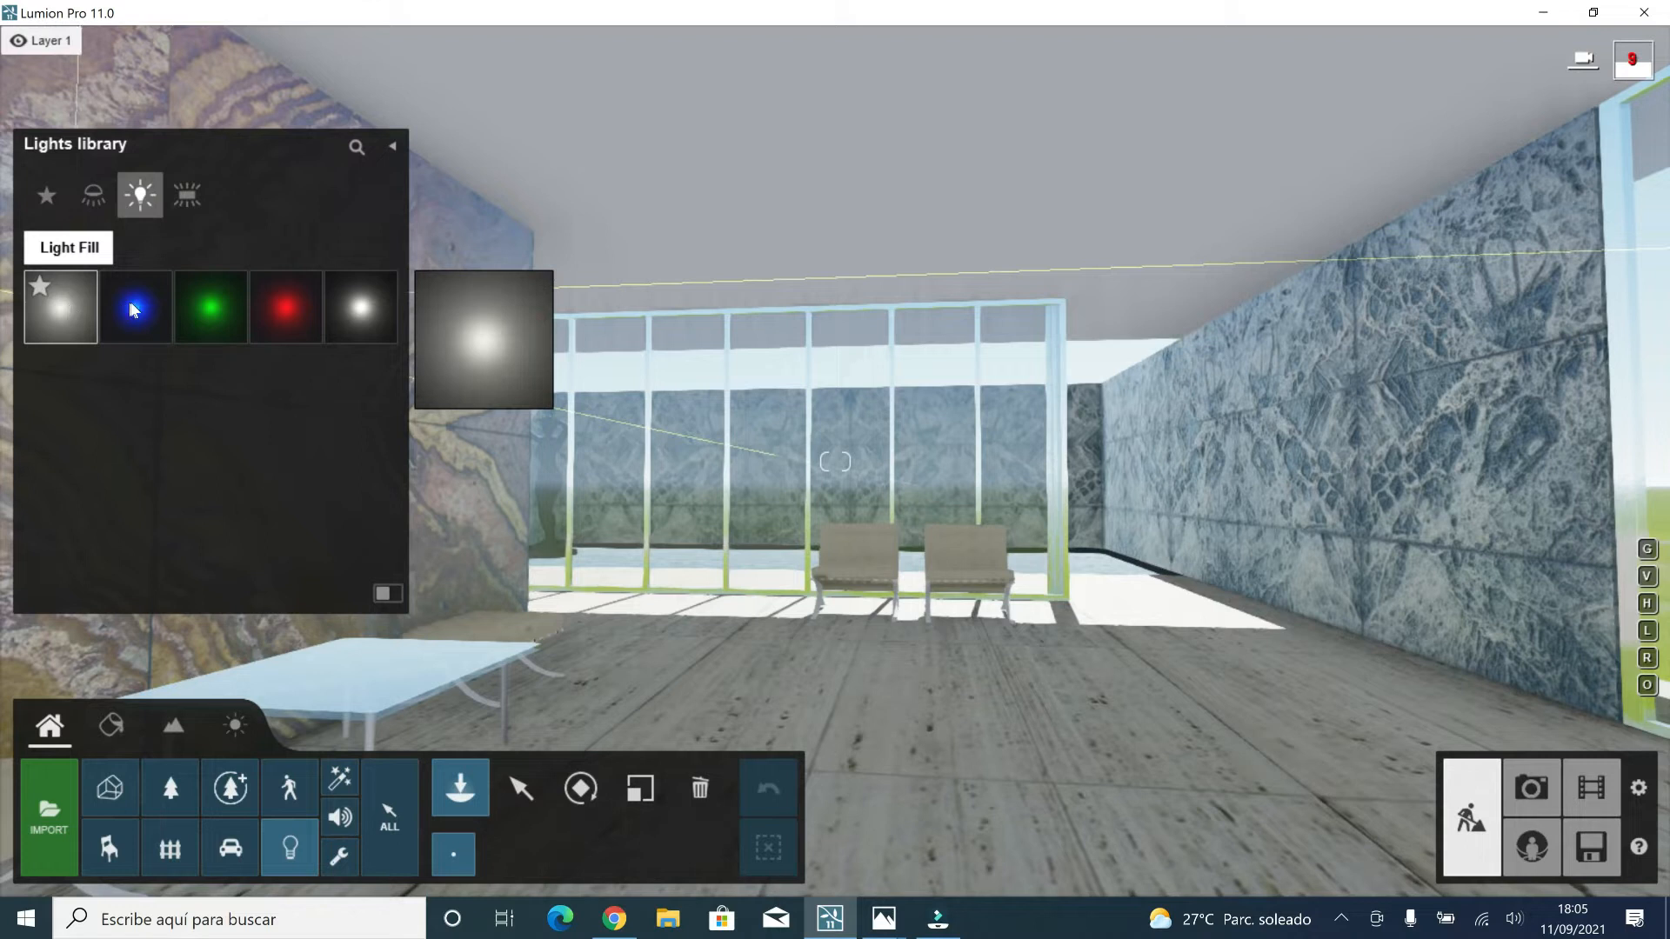
mouse_move(134, 310)
mouse_move(207, 305)
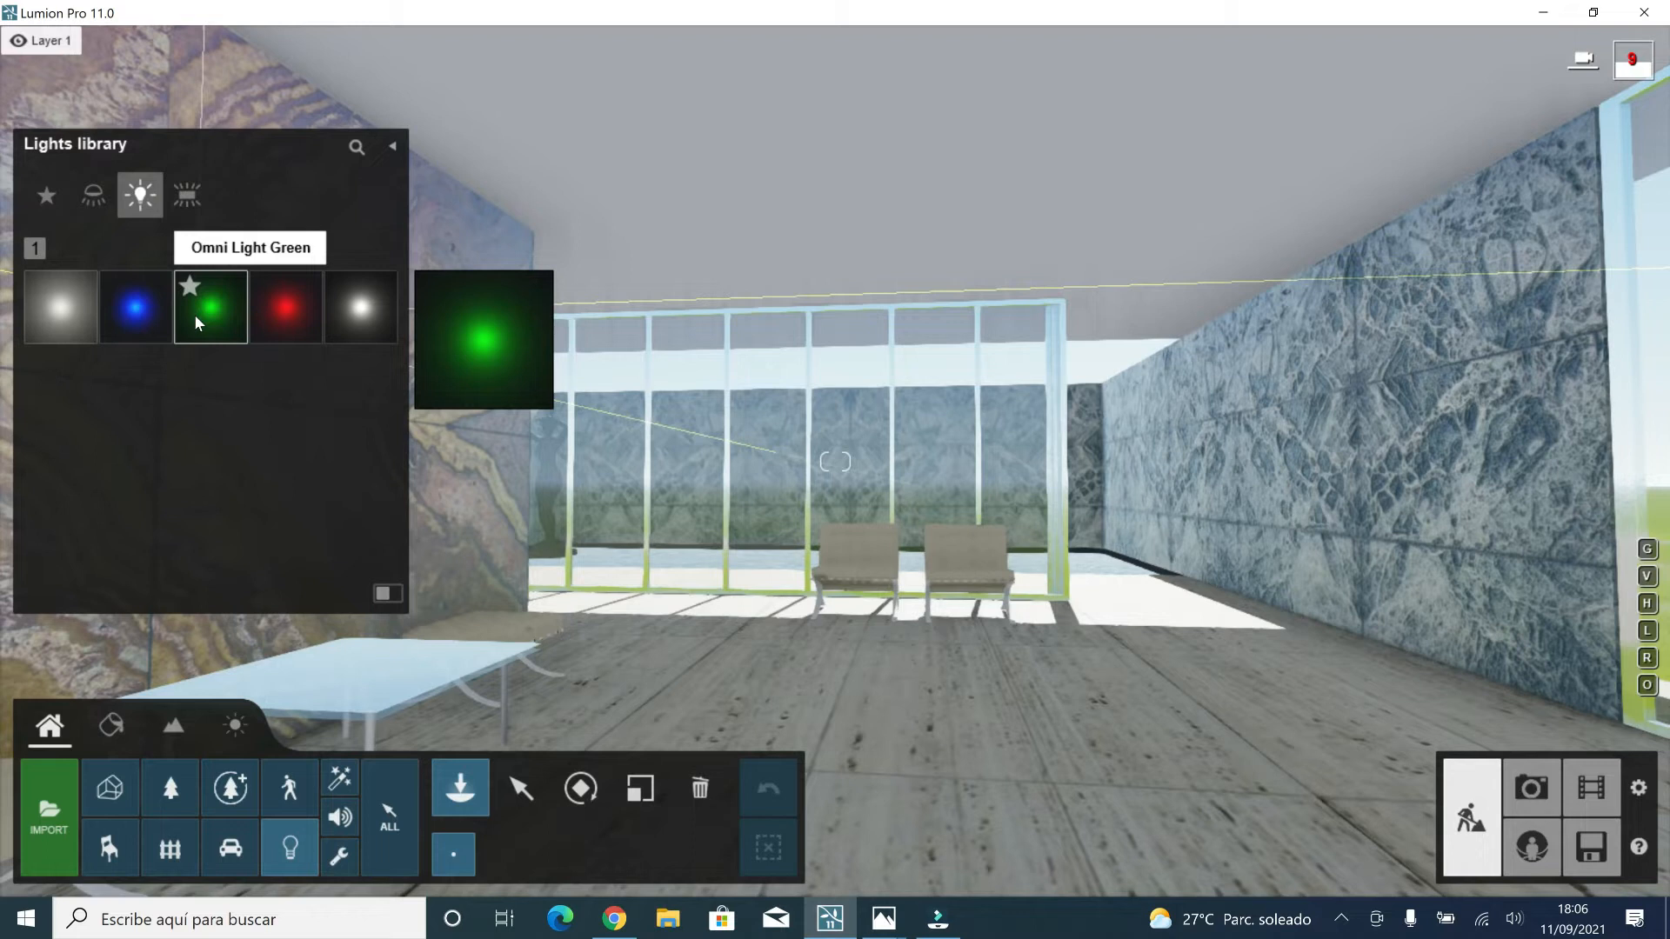
click(188, 200)
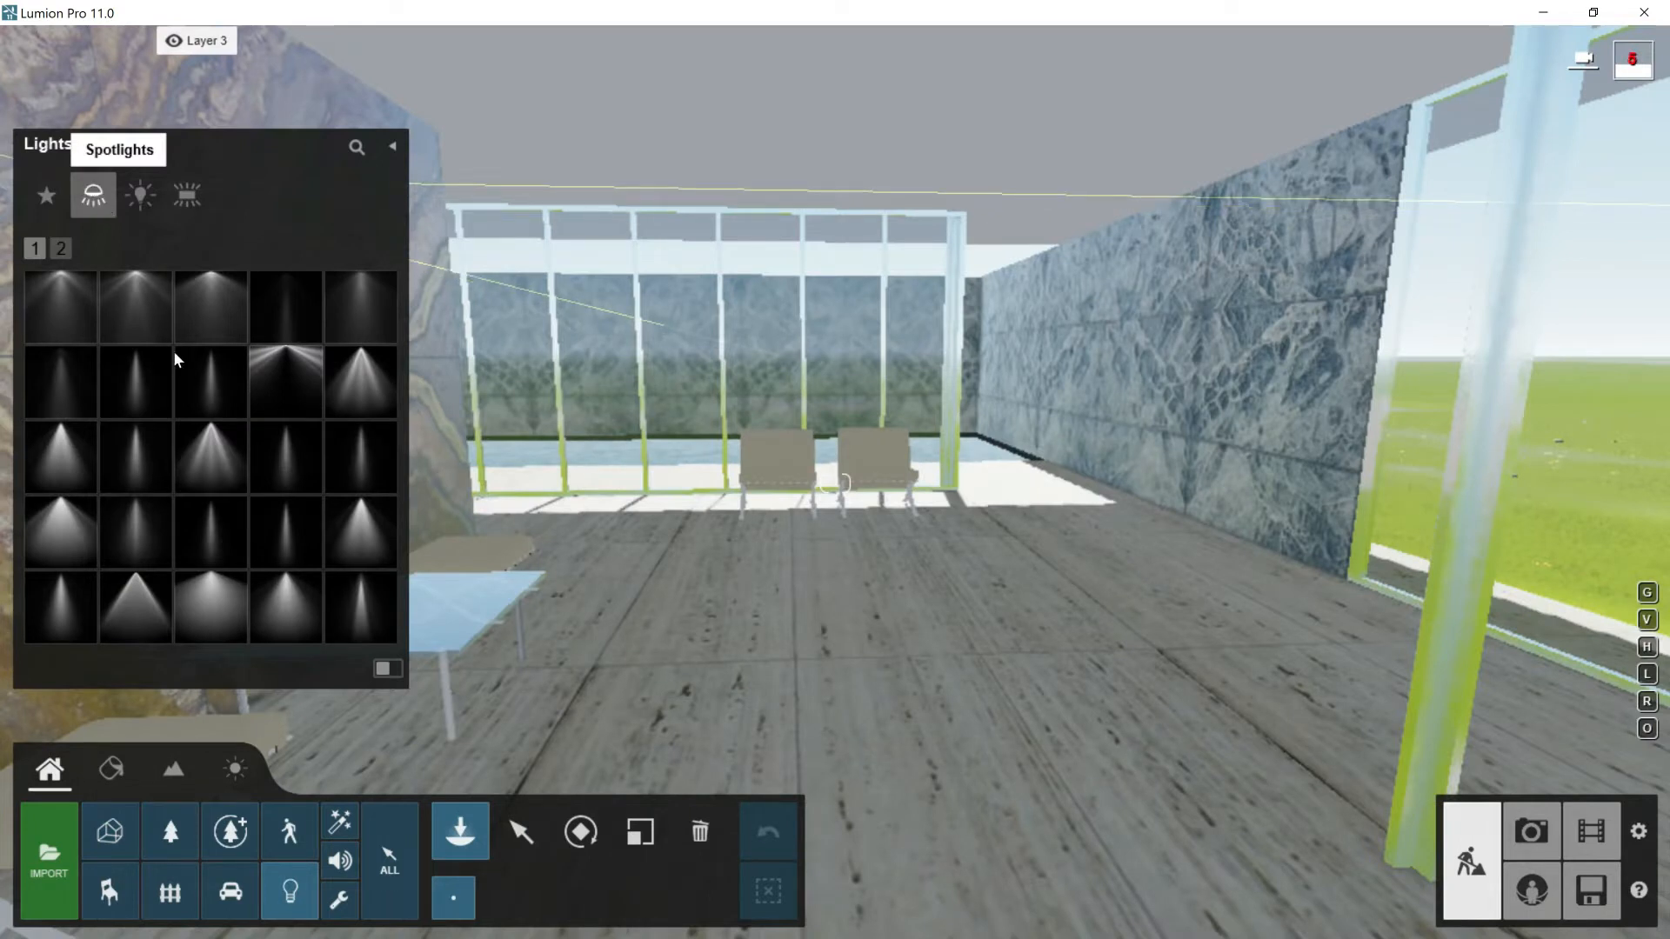
- Place a Lamp20 spotlight on the floor in front of the two chairs and raise it up to the ceiling
click(364, 524)
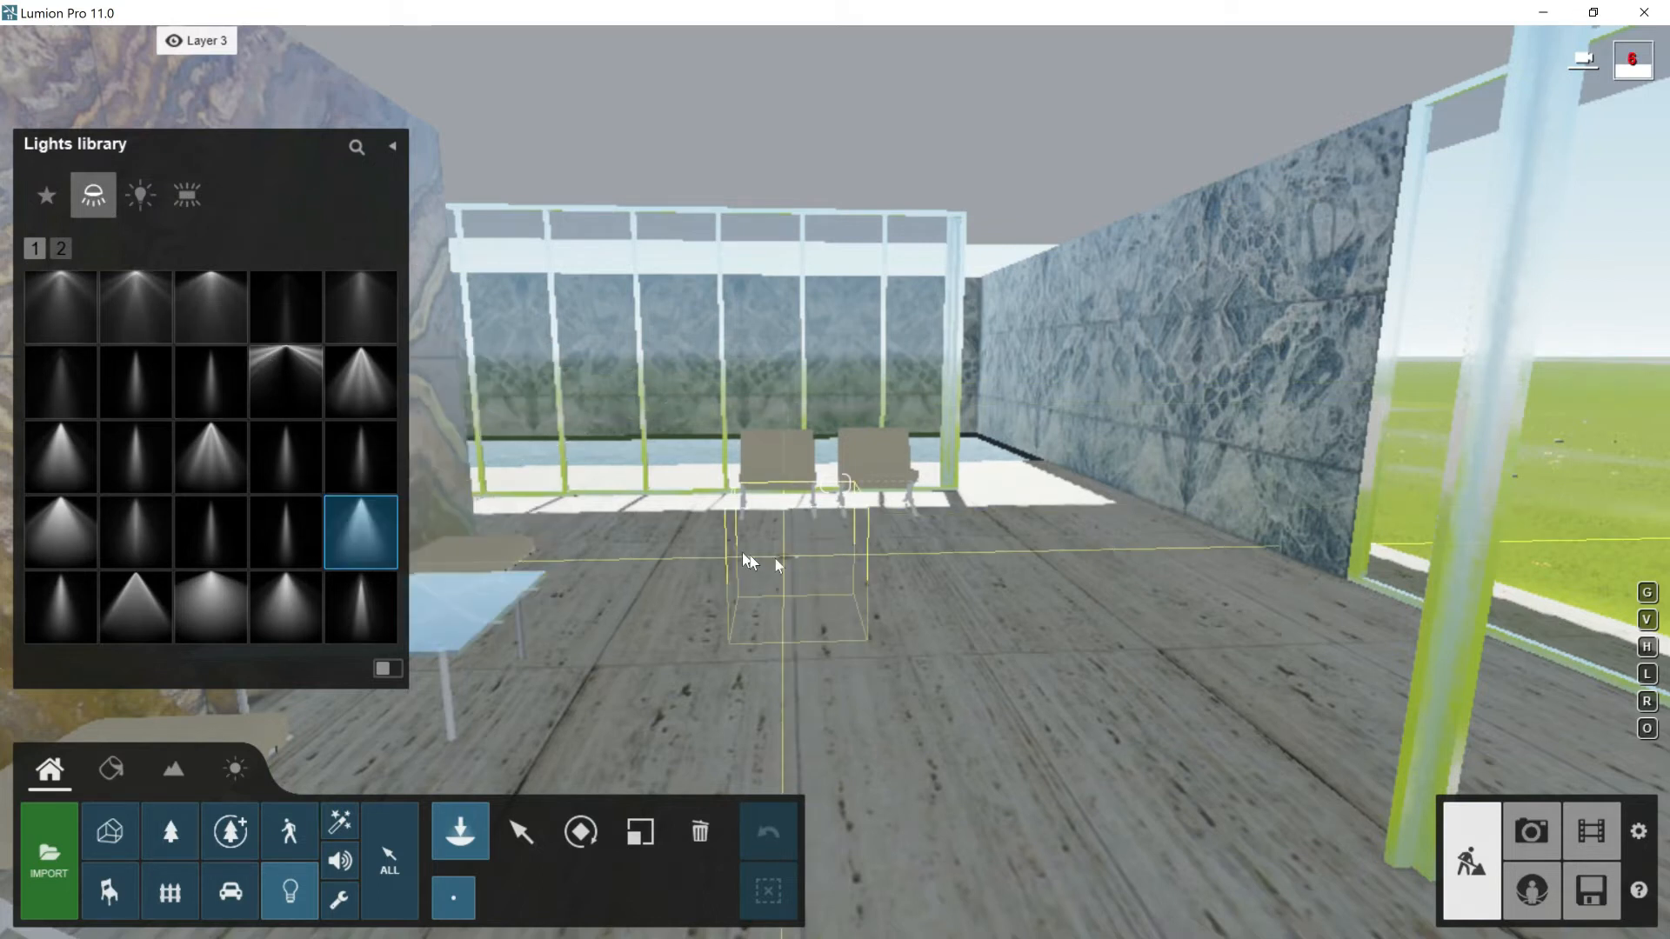
click(813, 561)
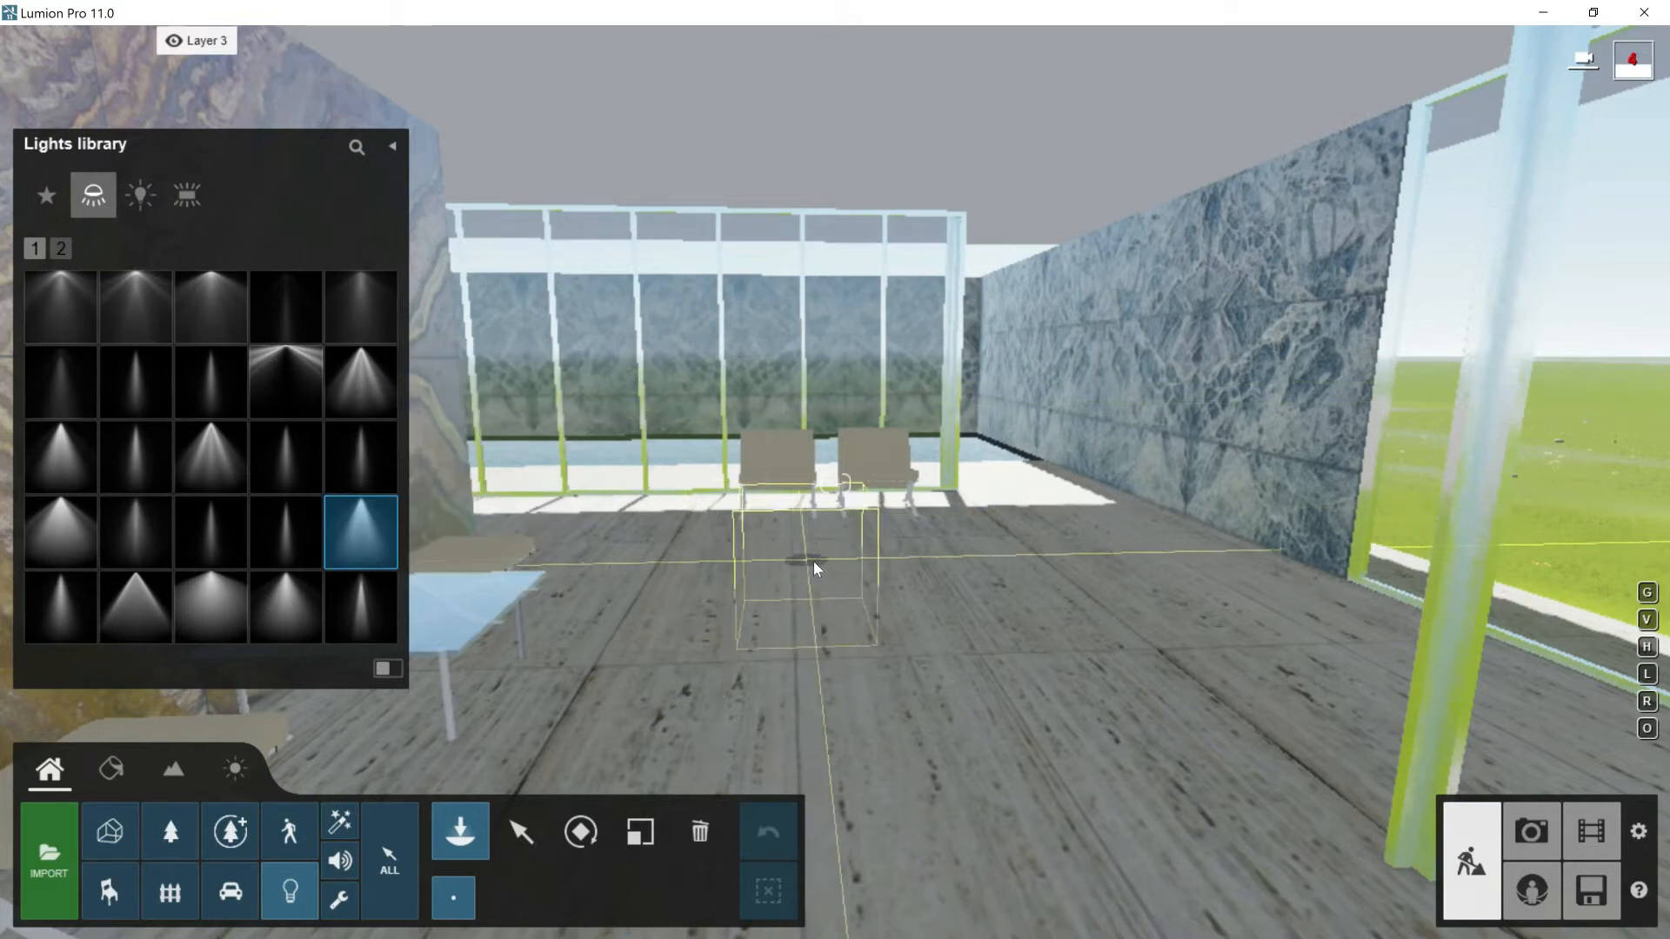
click(521, 833)
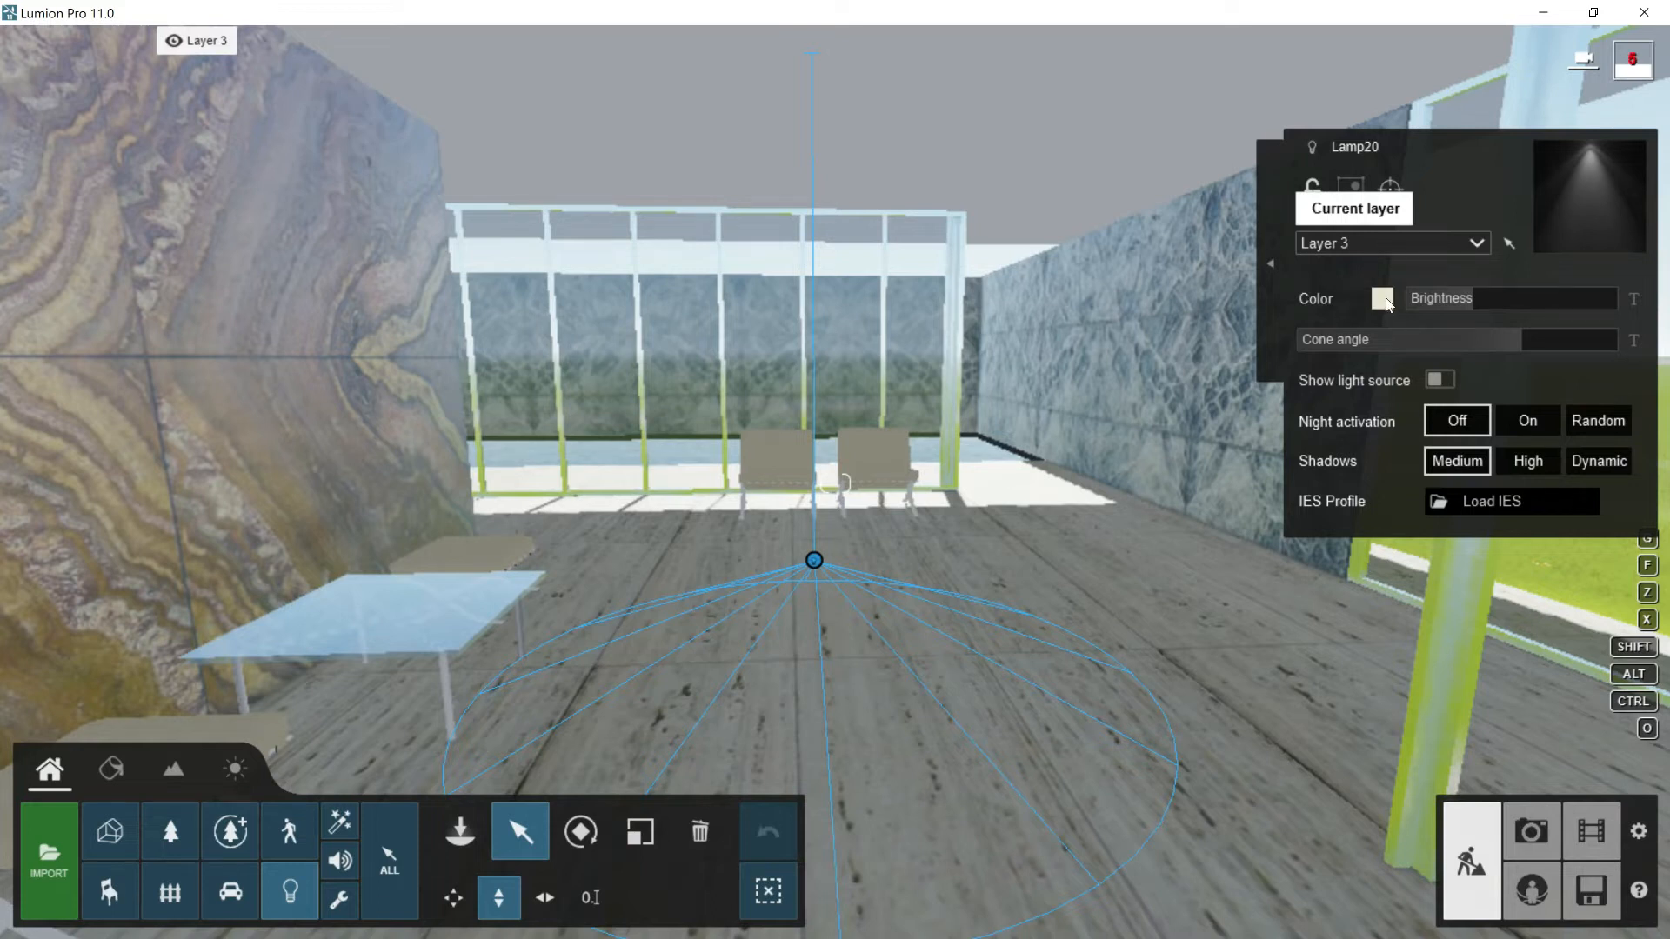
mouse_move(1449, 297)
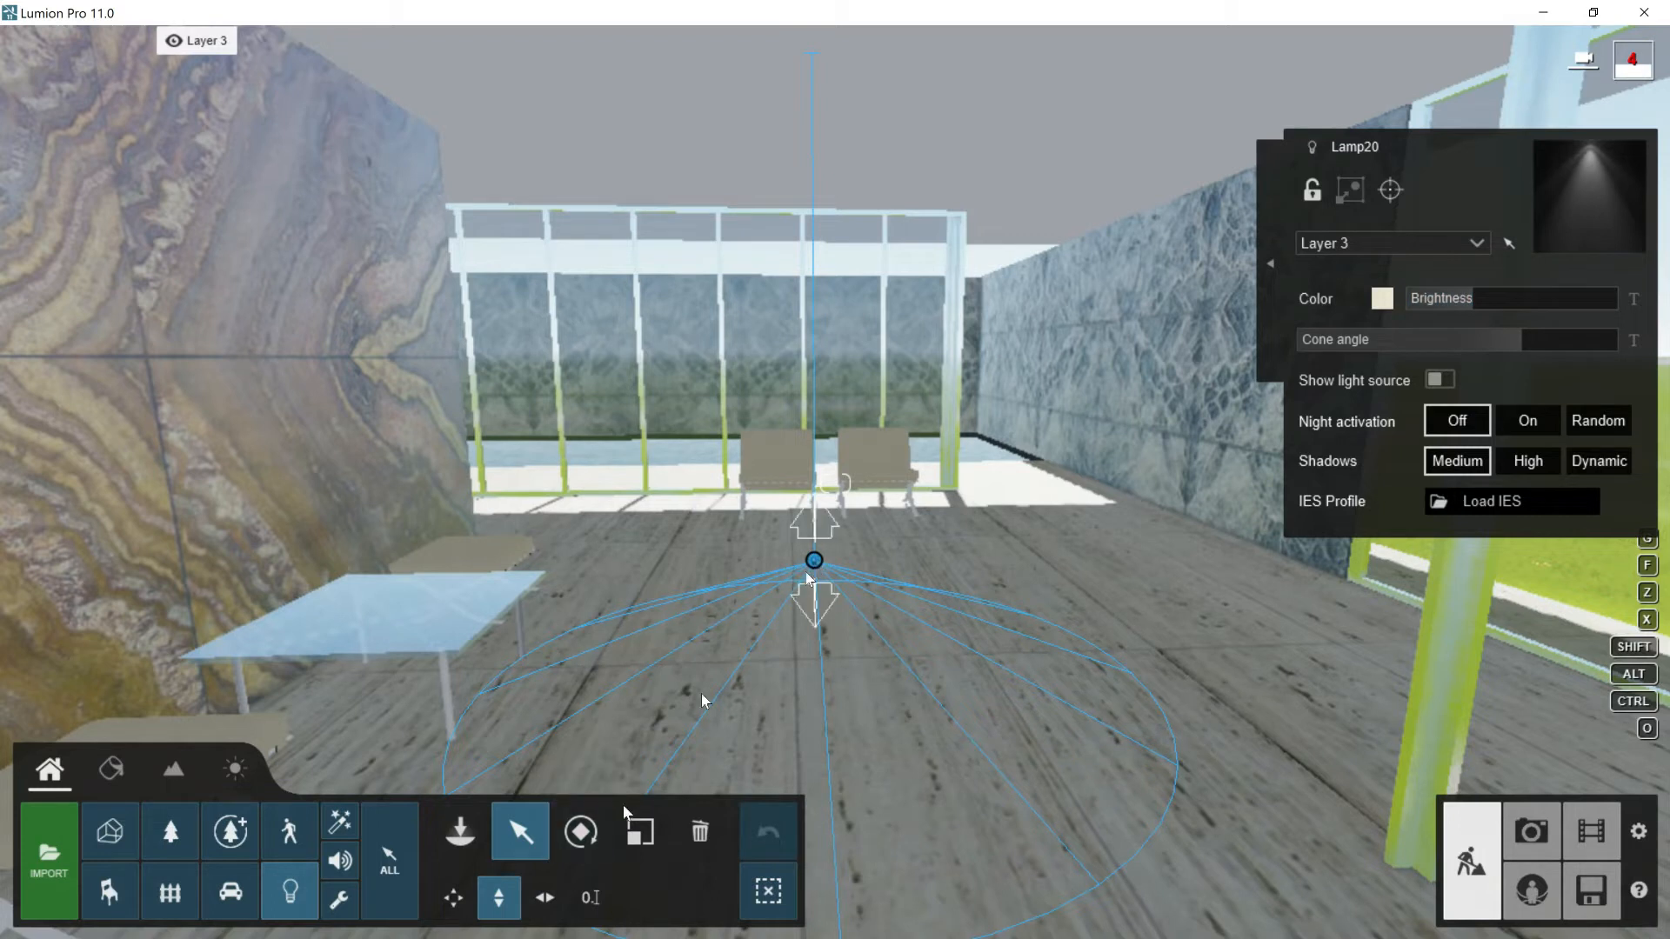
drag(815, 561, 817, 347)
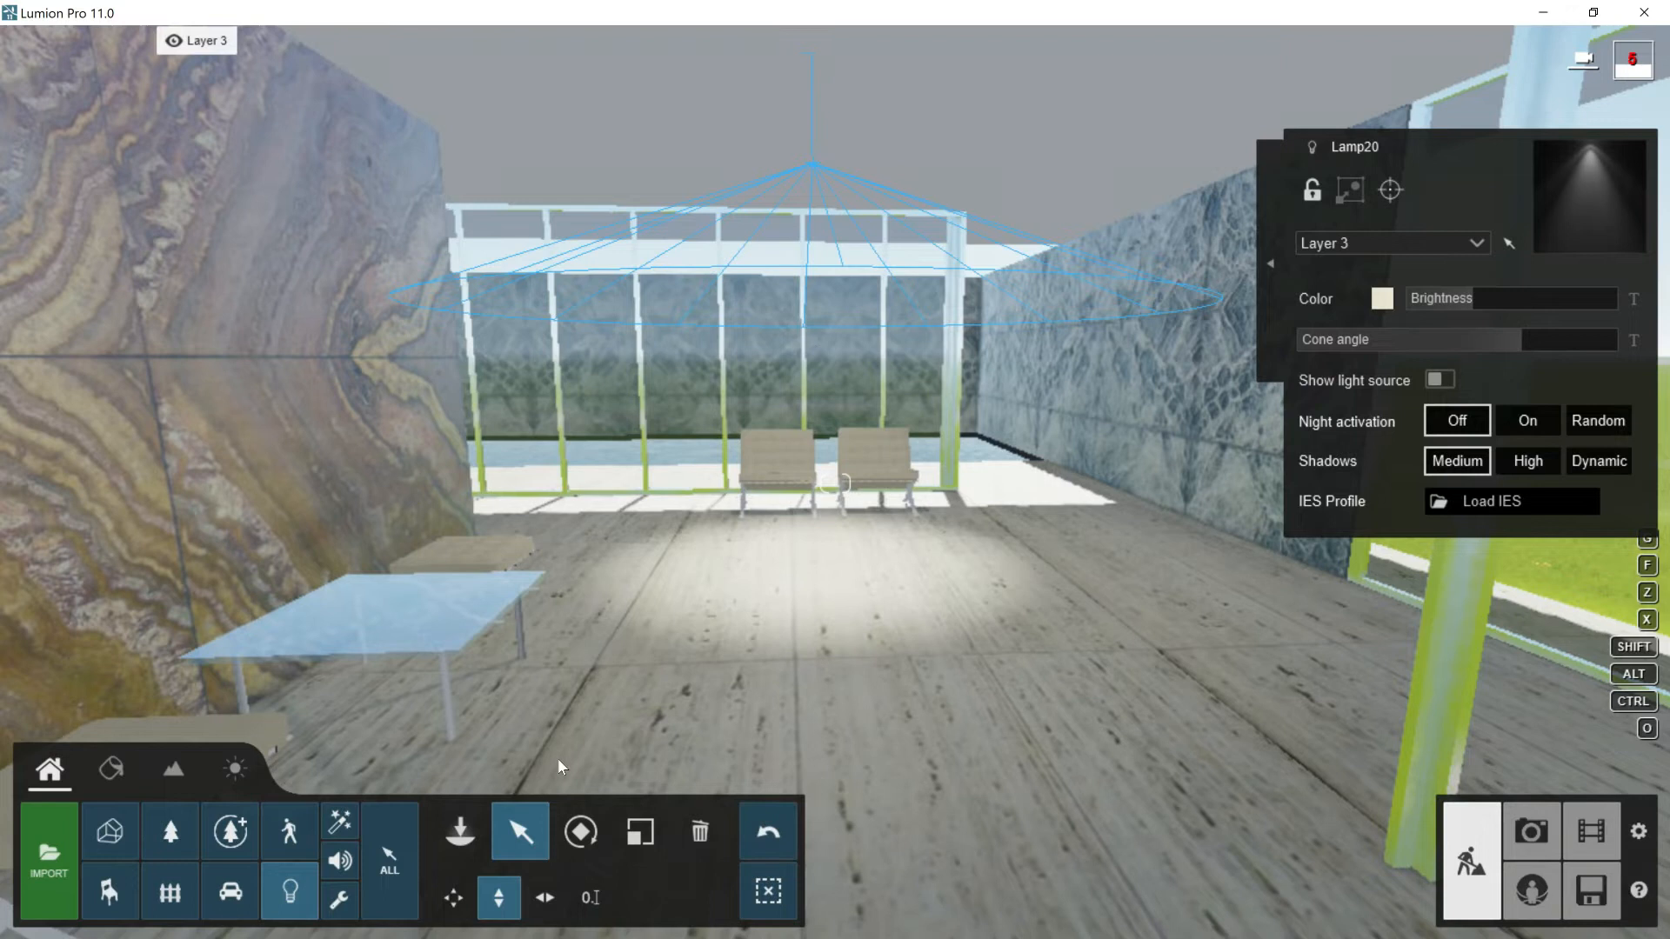
- Lower the sun toward the horizon to darken the scene, and return to the content library
click(237, 771)
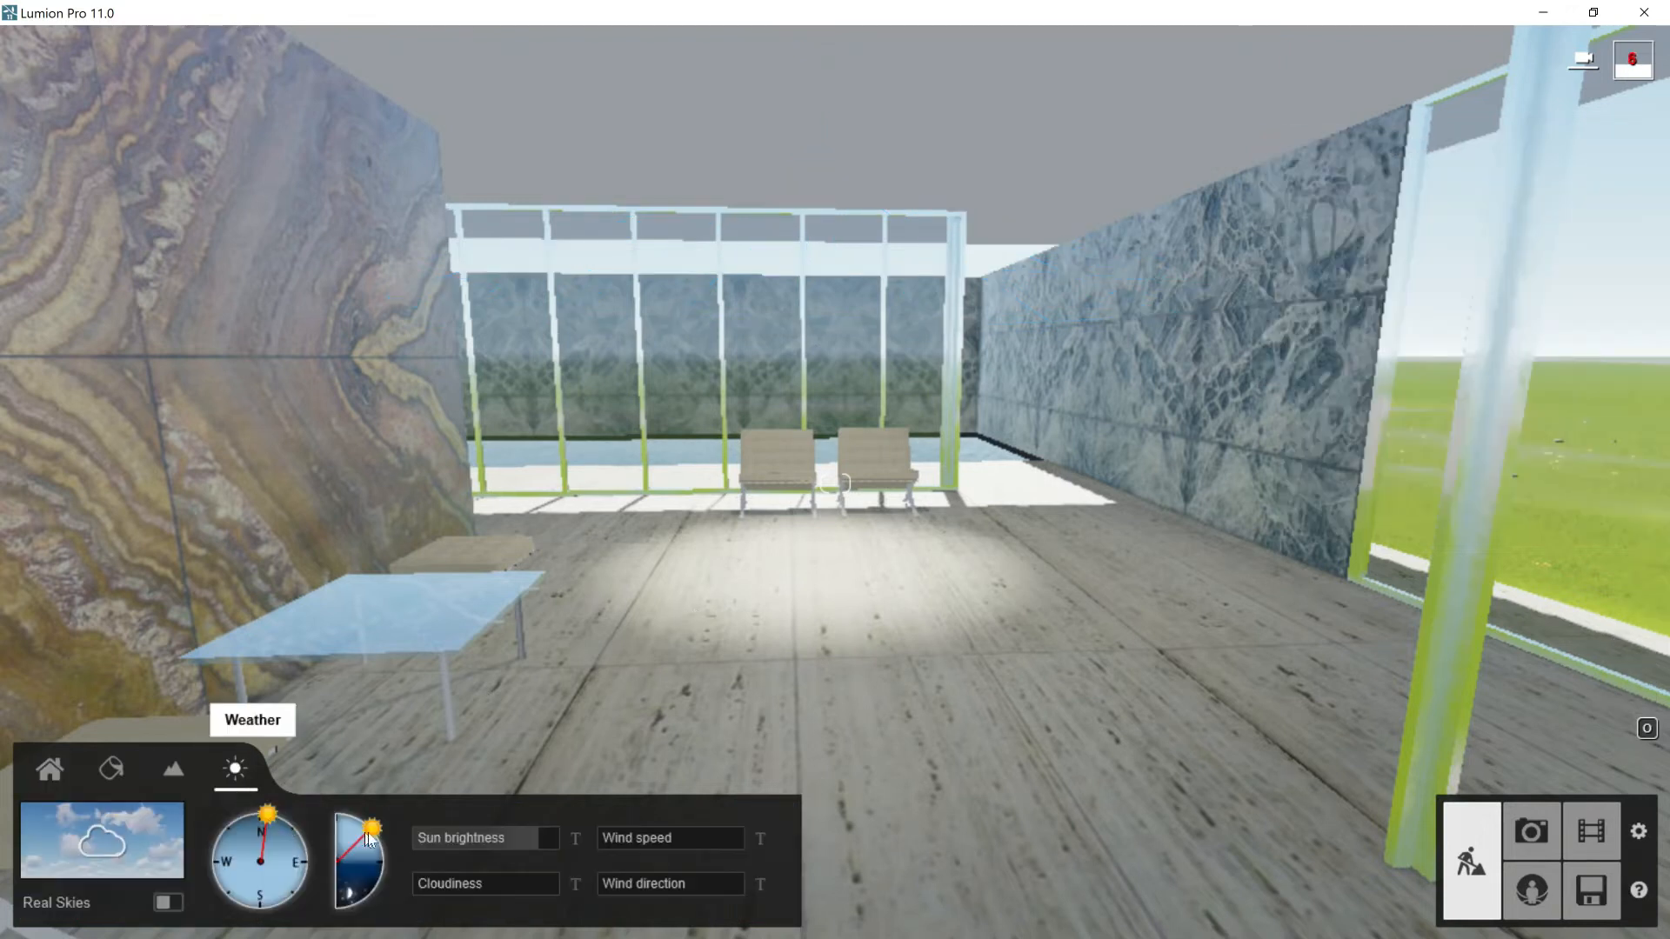
drag(386, 837, 424, 851)
click(50, 770)
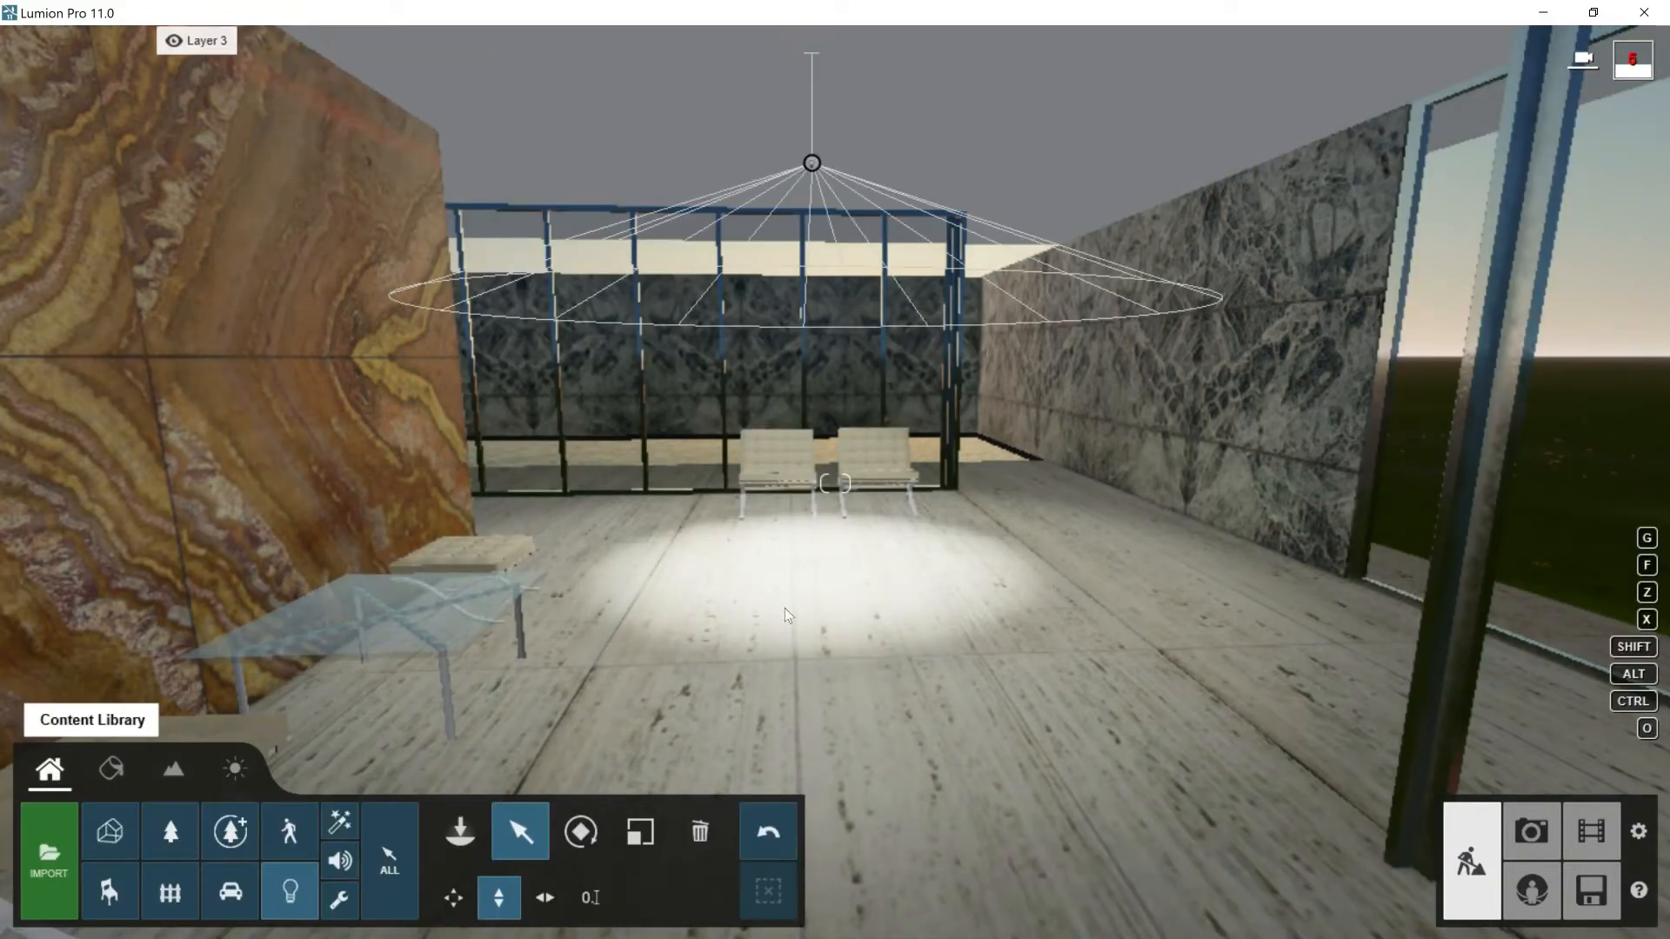
- Select the ceiling spotlight and narrow its cone angle to a little under half of the available range
click(811, 164)
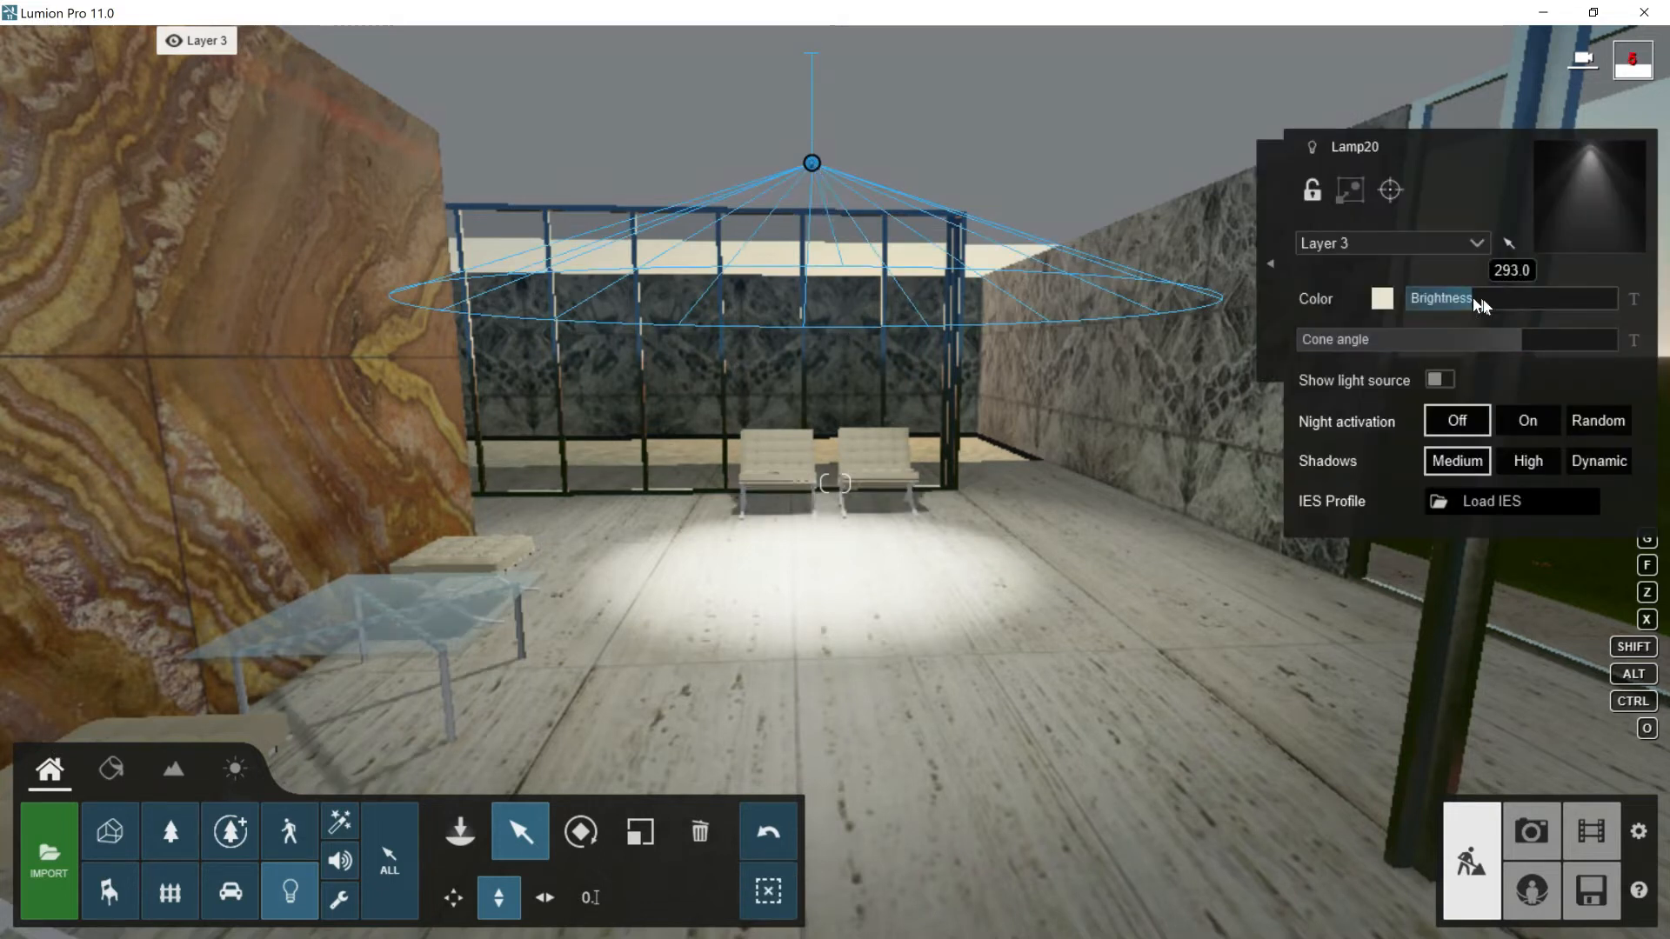
mouse_move(1491, 299)
mouse_down()
mouse_move(1527, 302)
mouse_move(1446, 299)
mouse_move(1476, 306)
mouse_up()
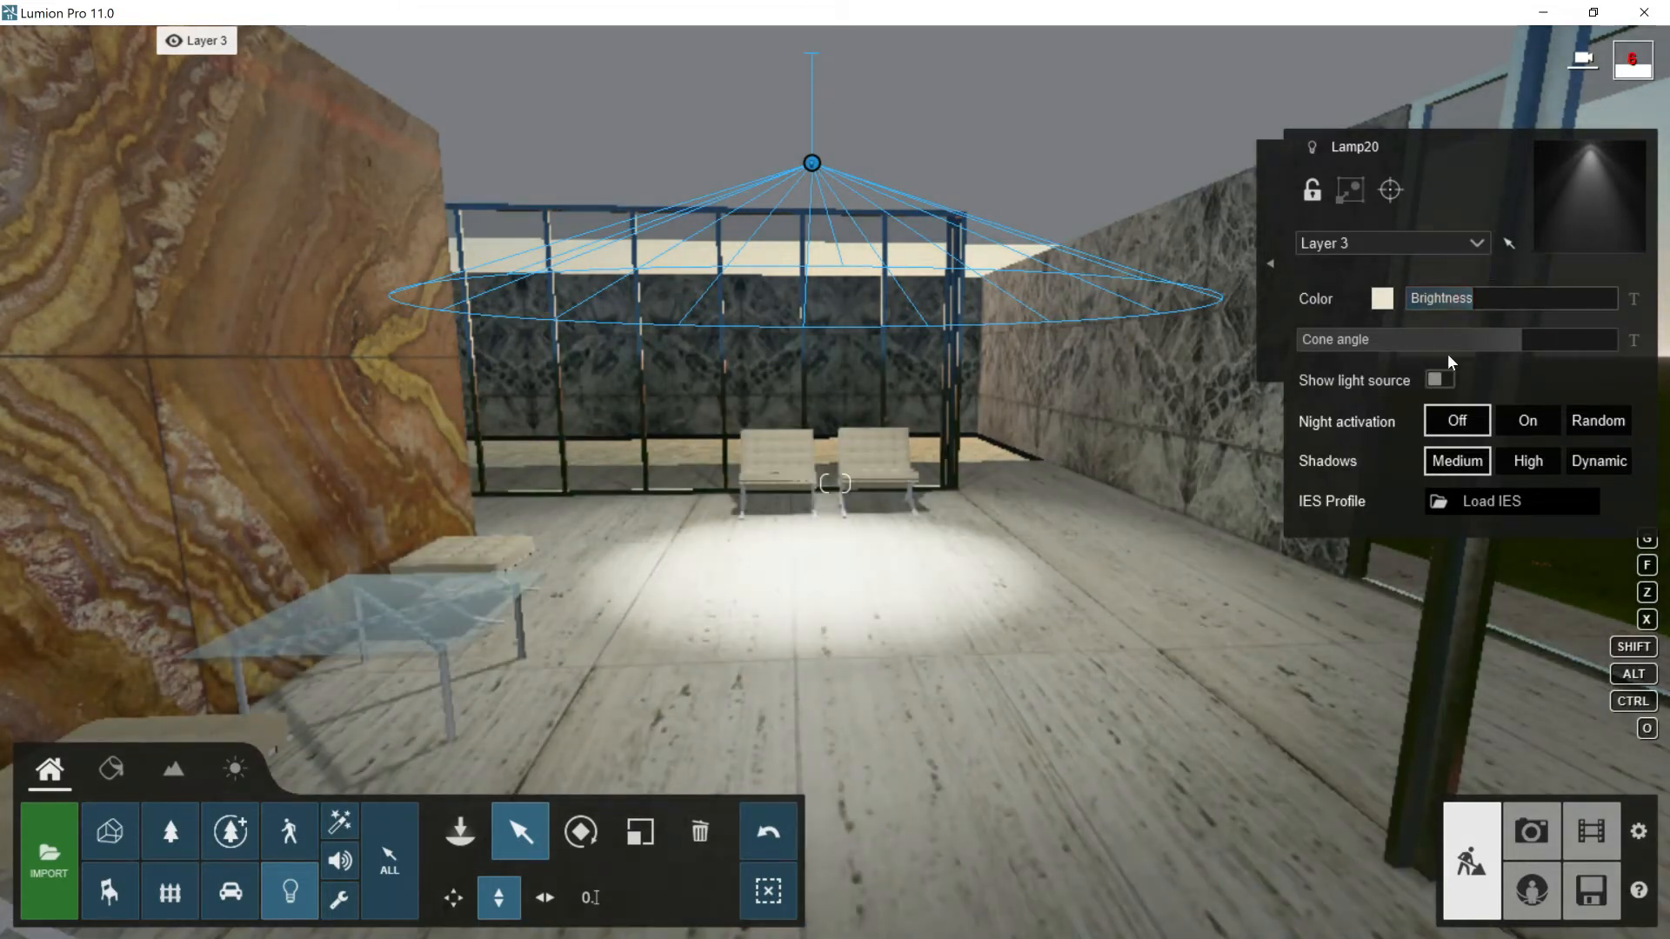
click(1381, 341)
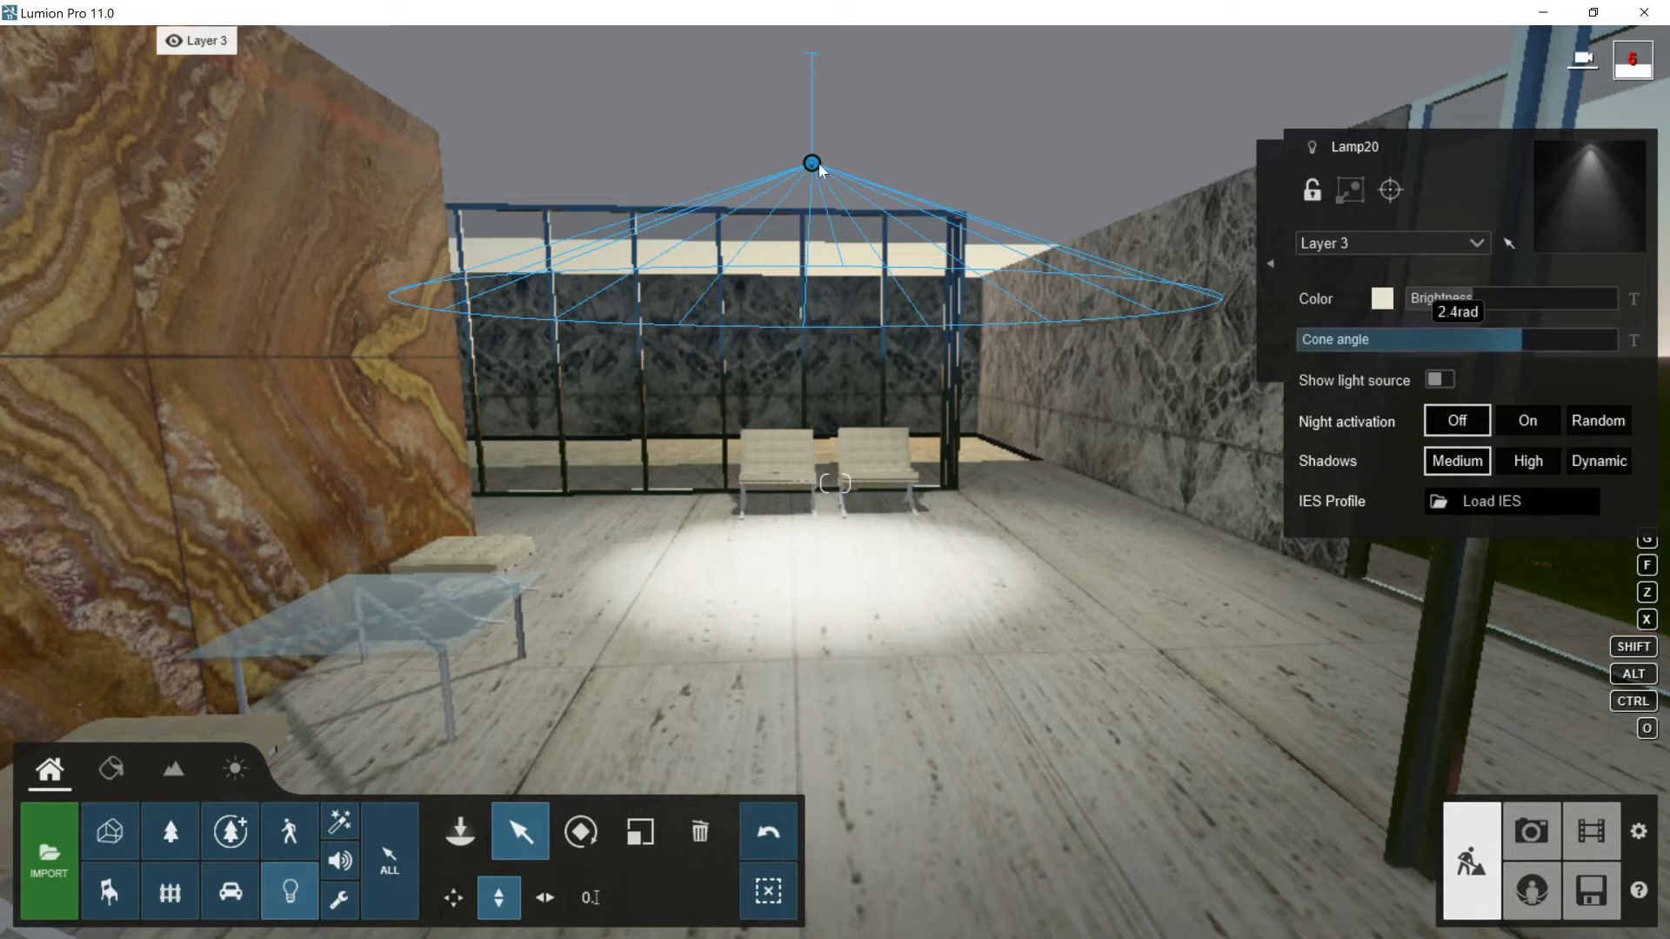
drag(1522, 342, 1416, 342)
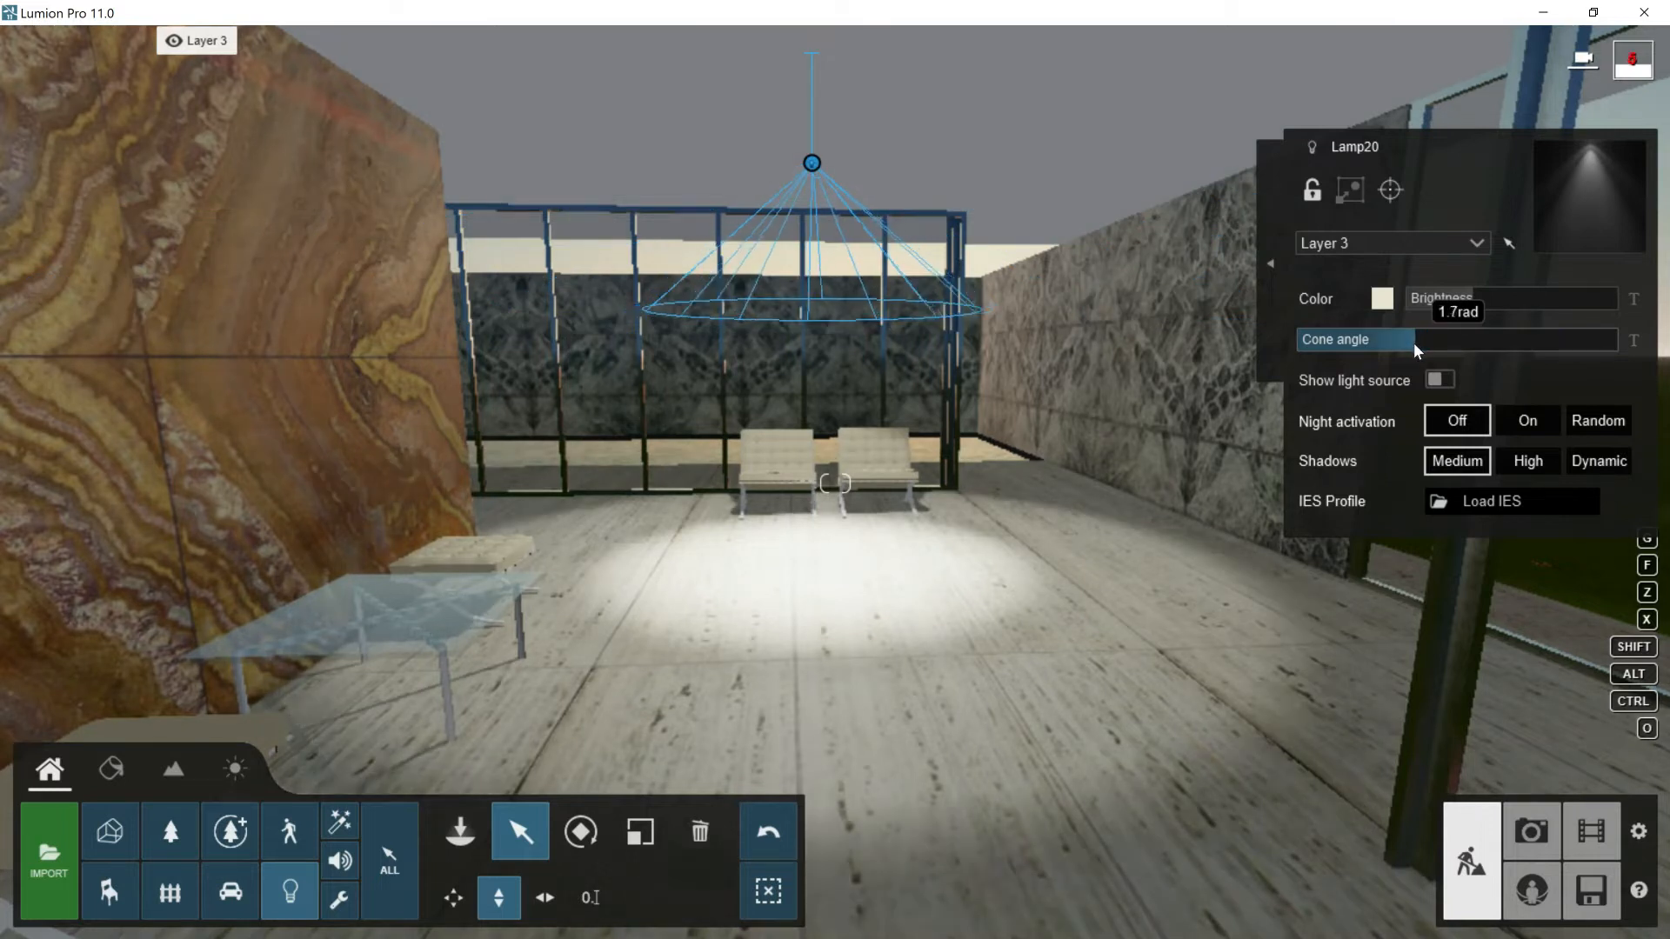
drag(1388, 338, 1441, 339)
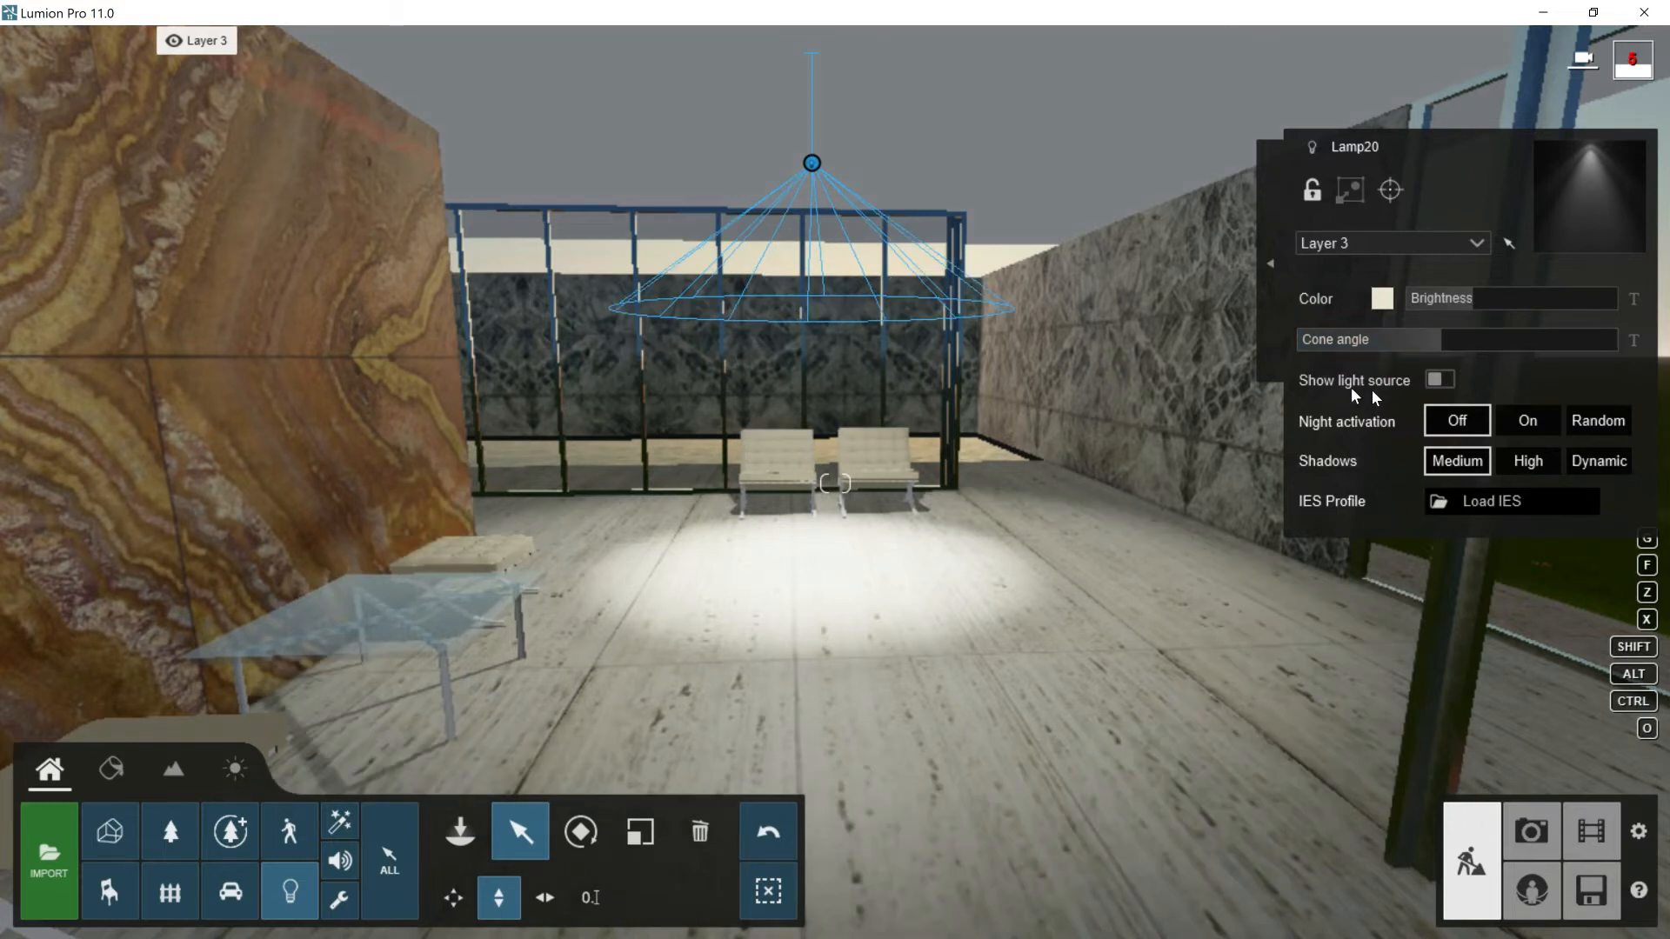
- Try the spotlight's visible light source up close and its night activation set to On, returning both to off
click(1441, 379)
key(w)
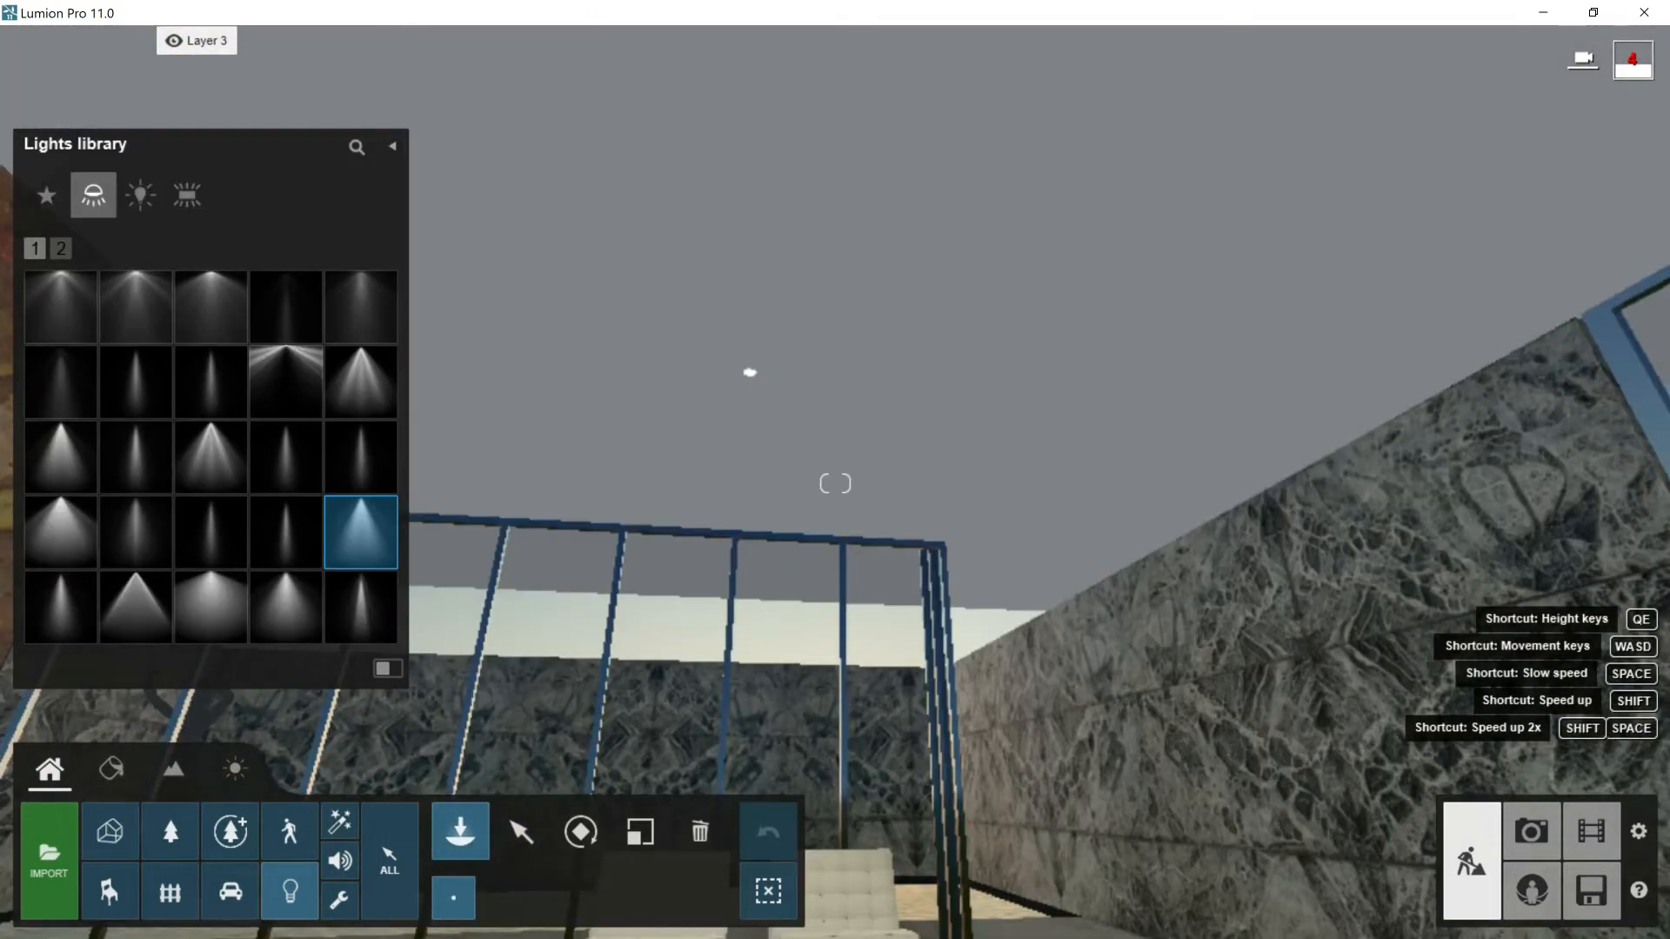
right_drag(698, 559, 686, 522)
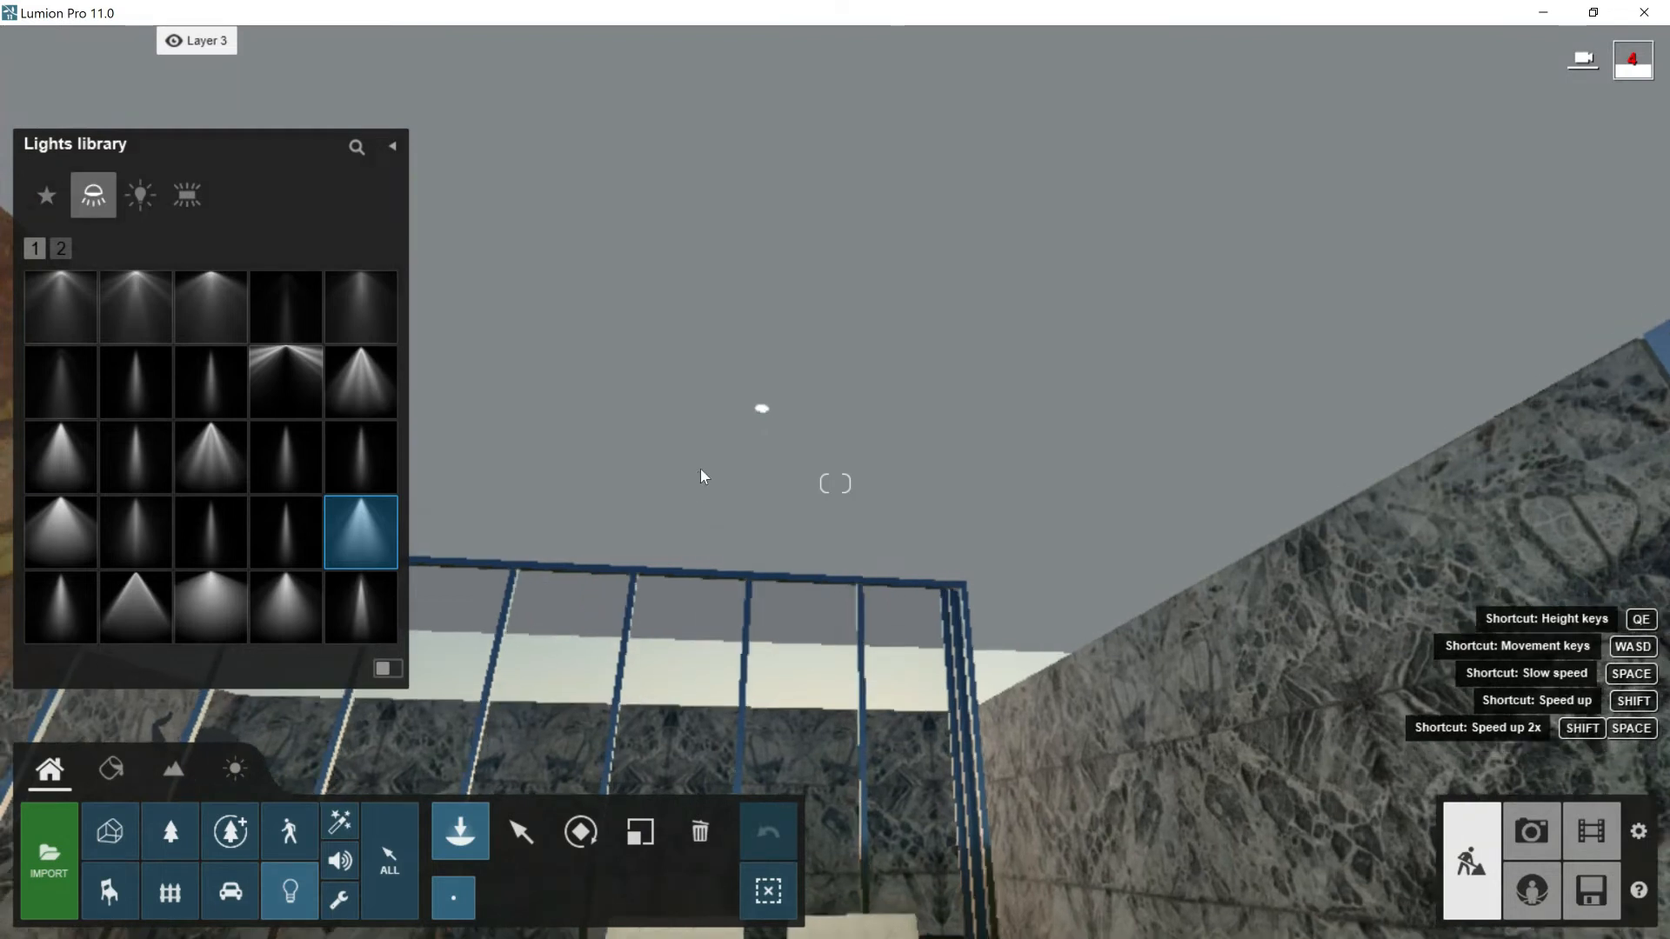
scroll(702, 470, up, 5)
right_drag(702, 469, 755, 452)
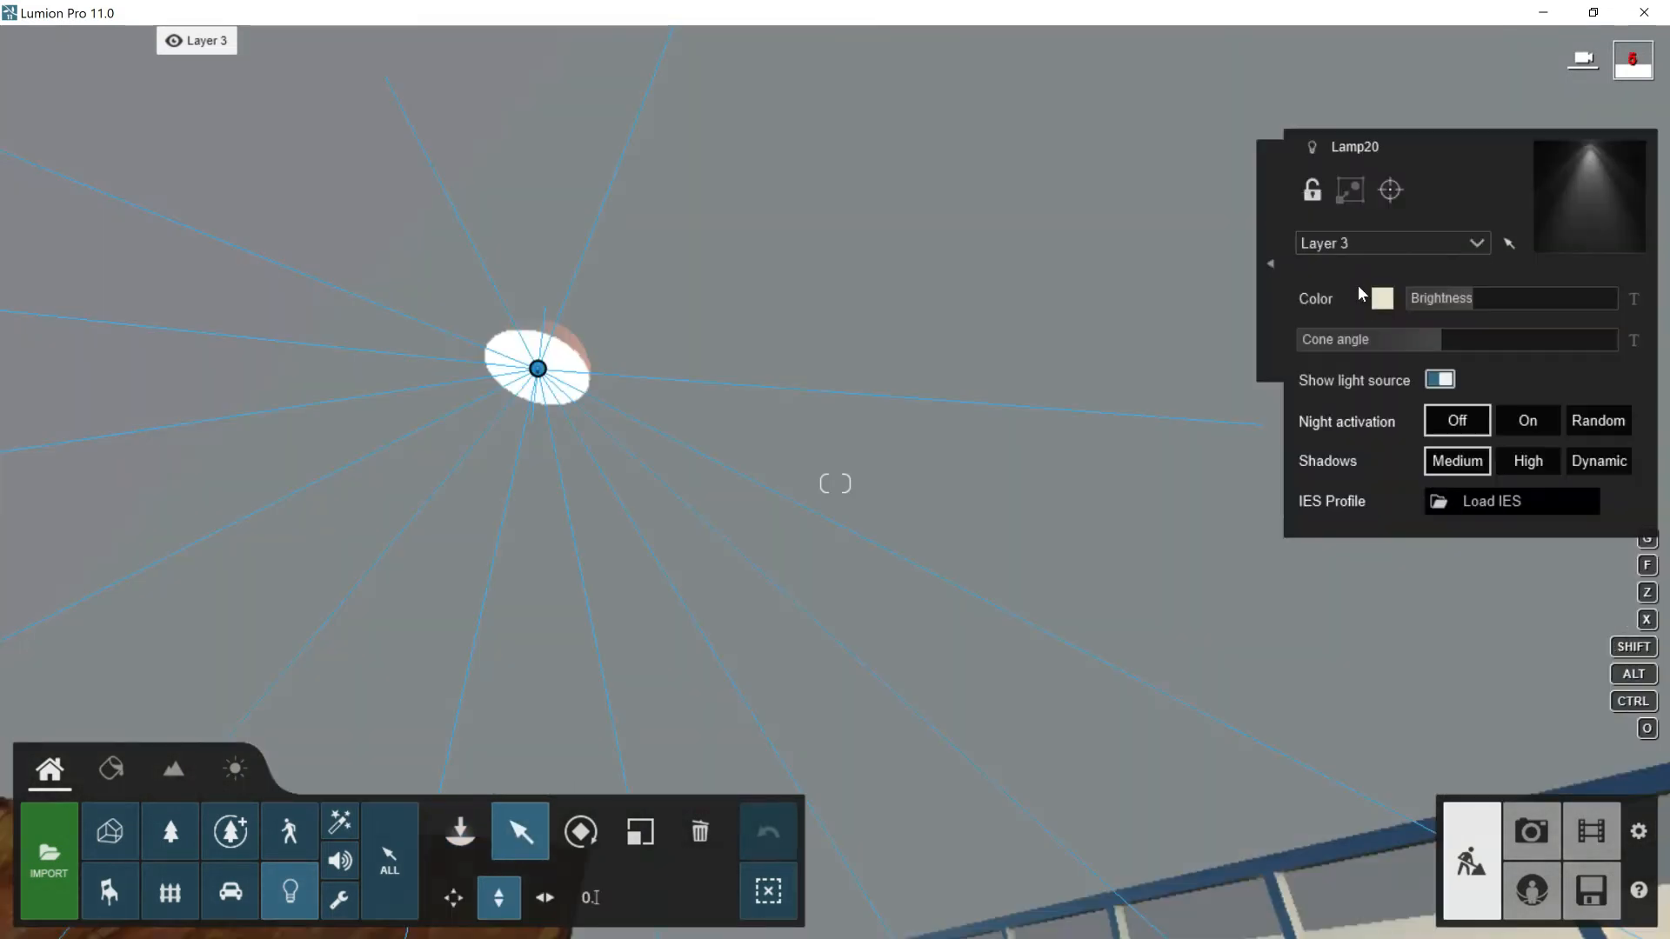
click(1435, 381)
right_drag(1066, 421, 971, 511)
scroll(972, 511, down, 5)
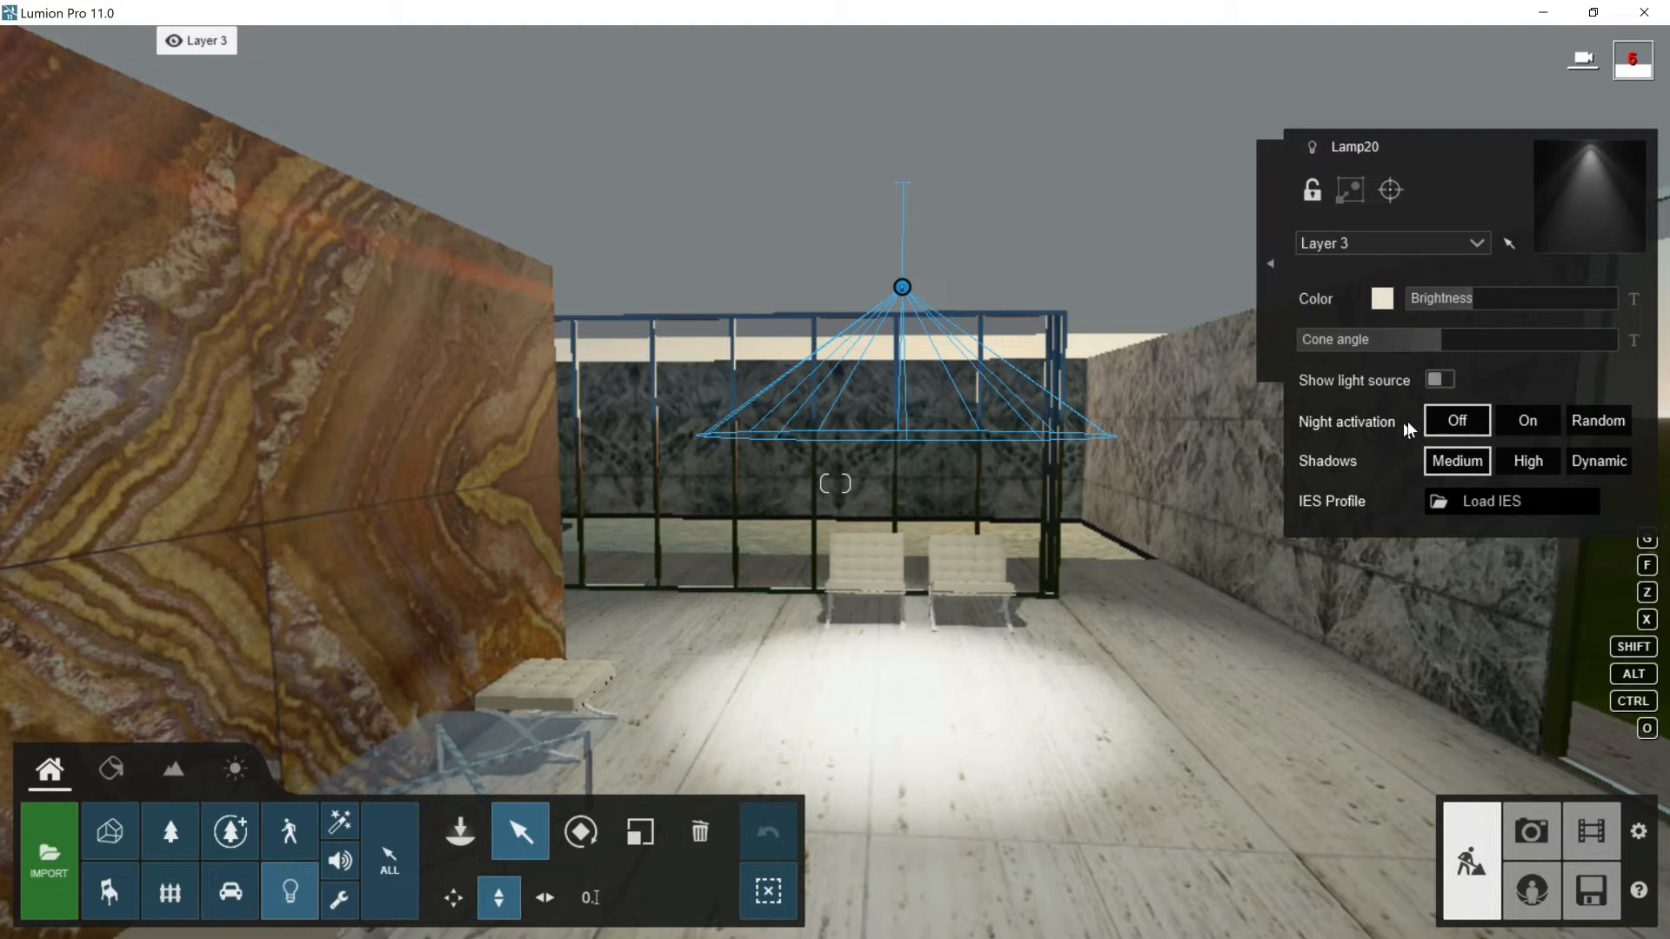
click(1533, 421)
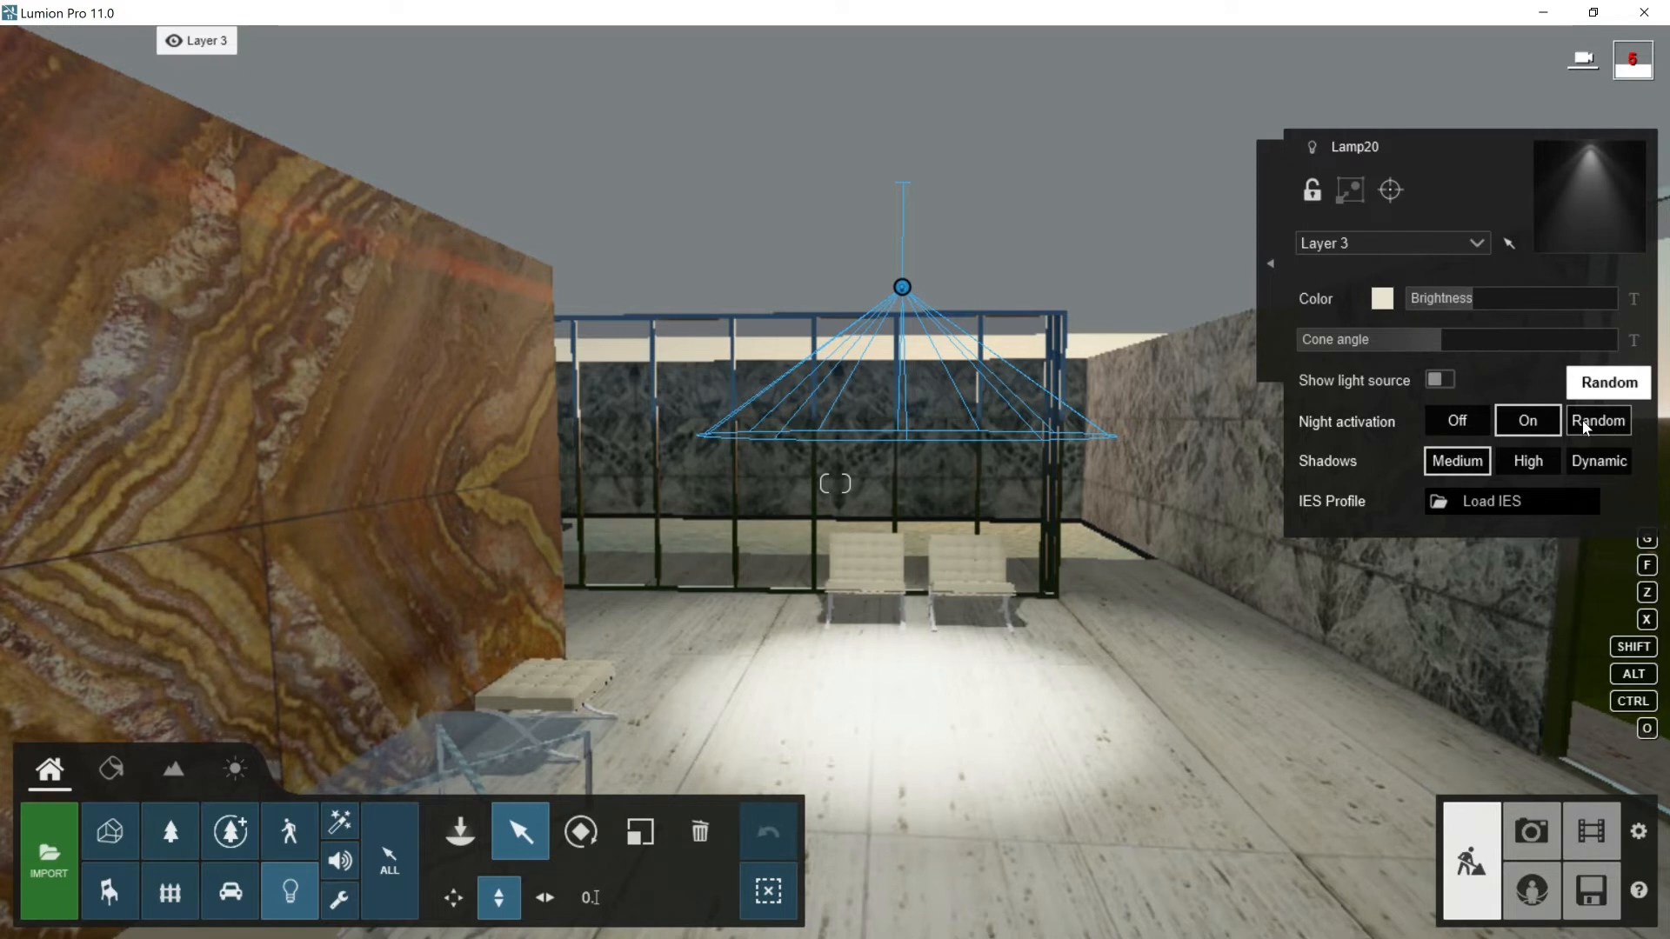
click(1459, 422)
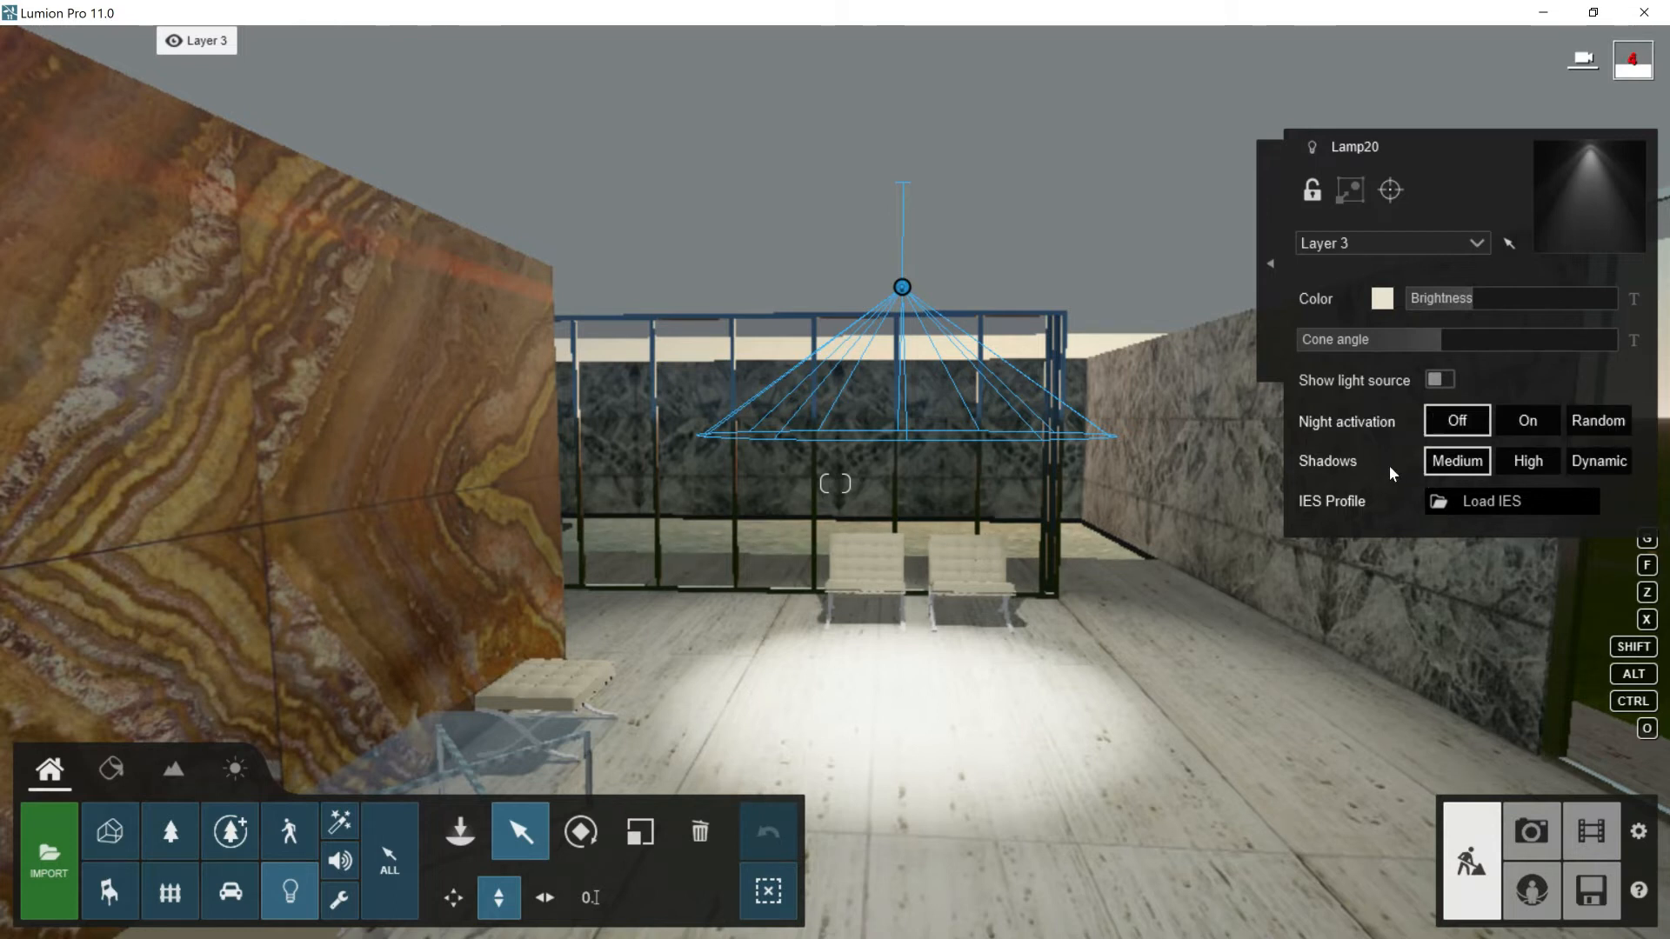
- Place one Man African 0001 Walk figure on the floor within the spotlight's pool of light
click(288, 831)
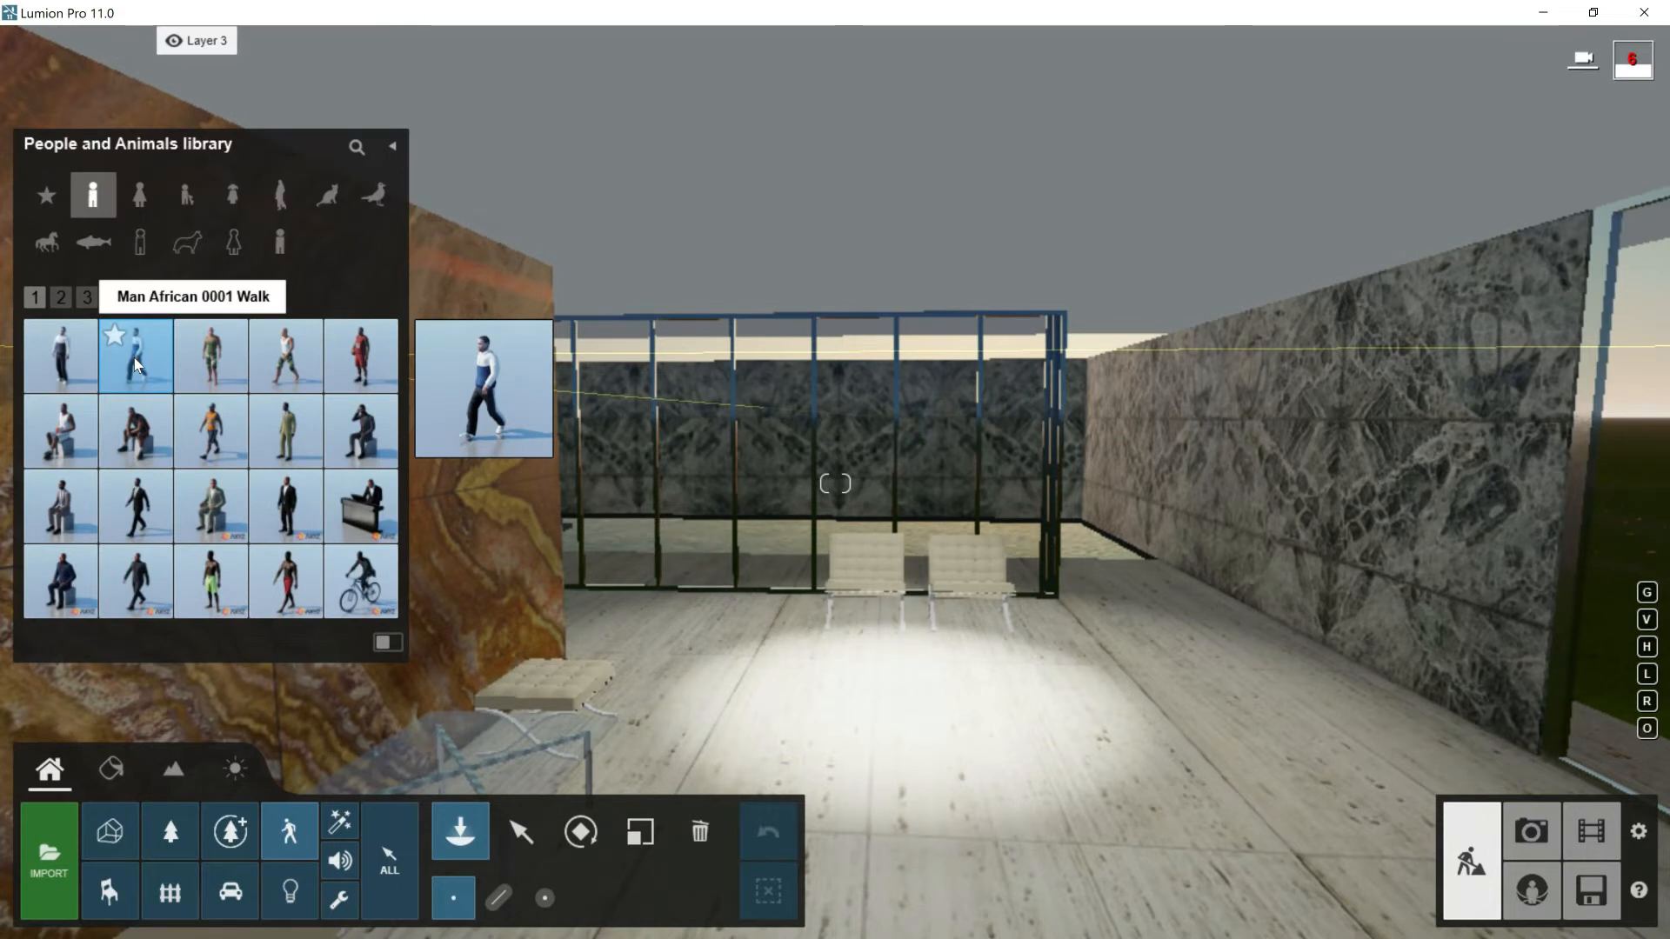
click(134, 357)
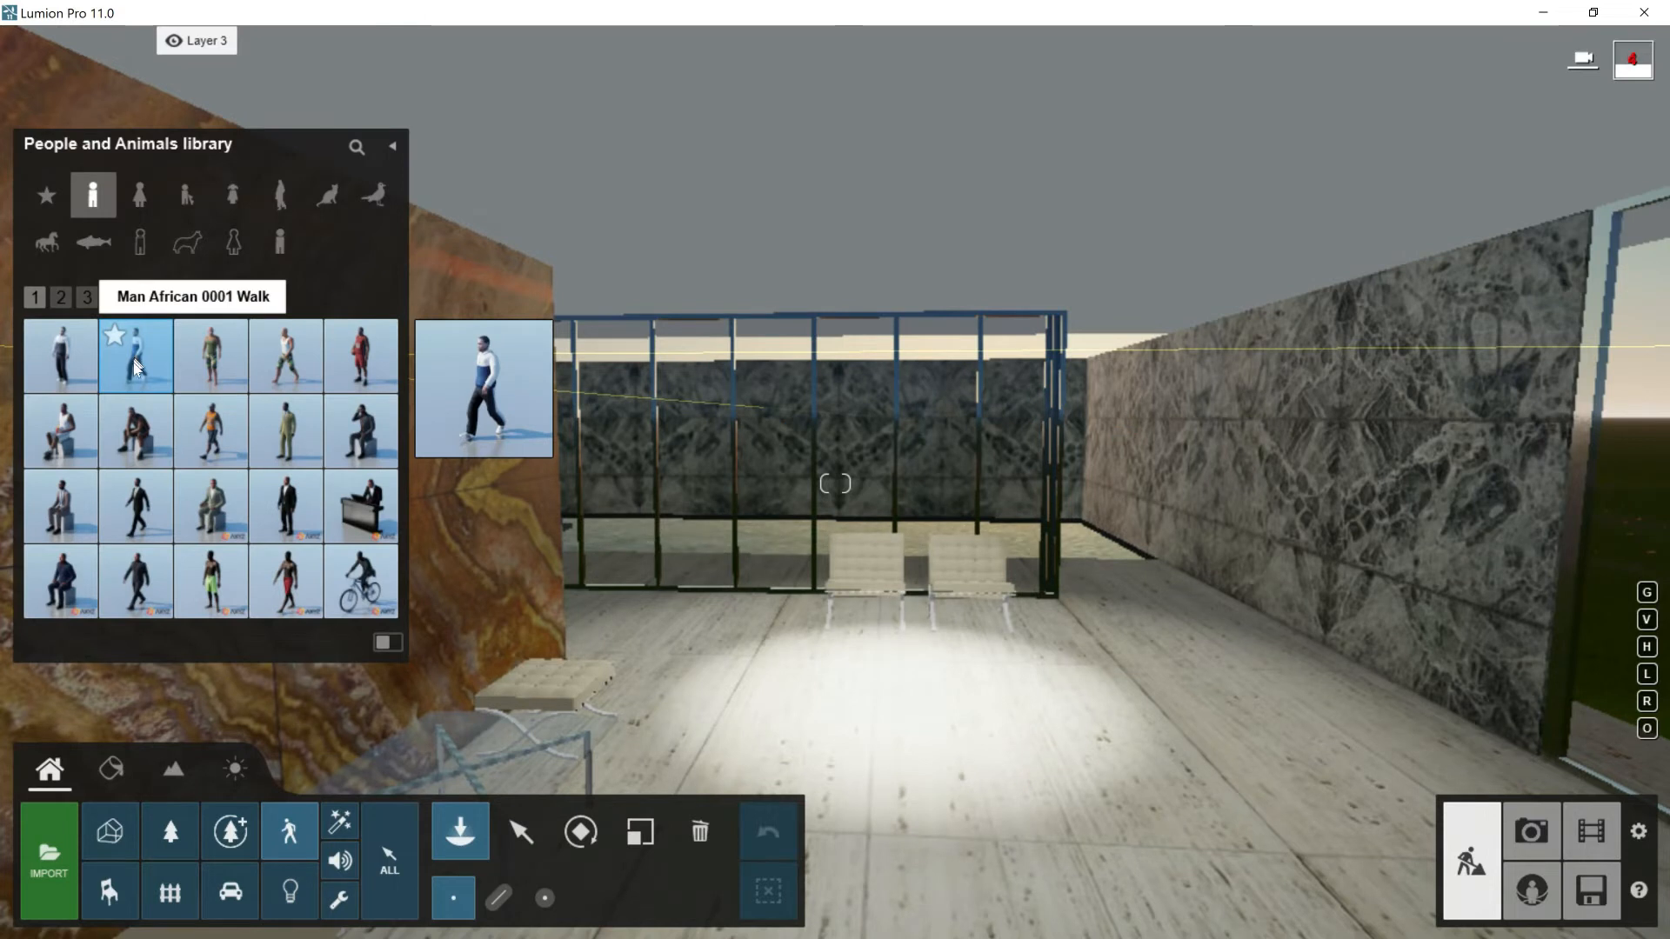
click(990, 709)
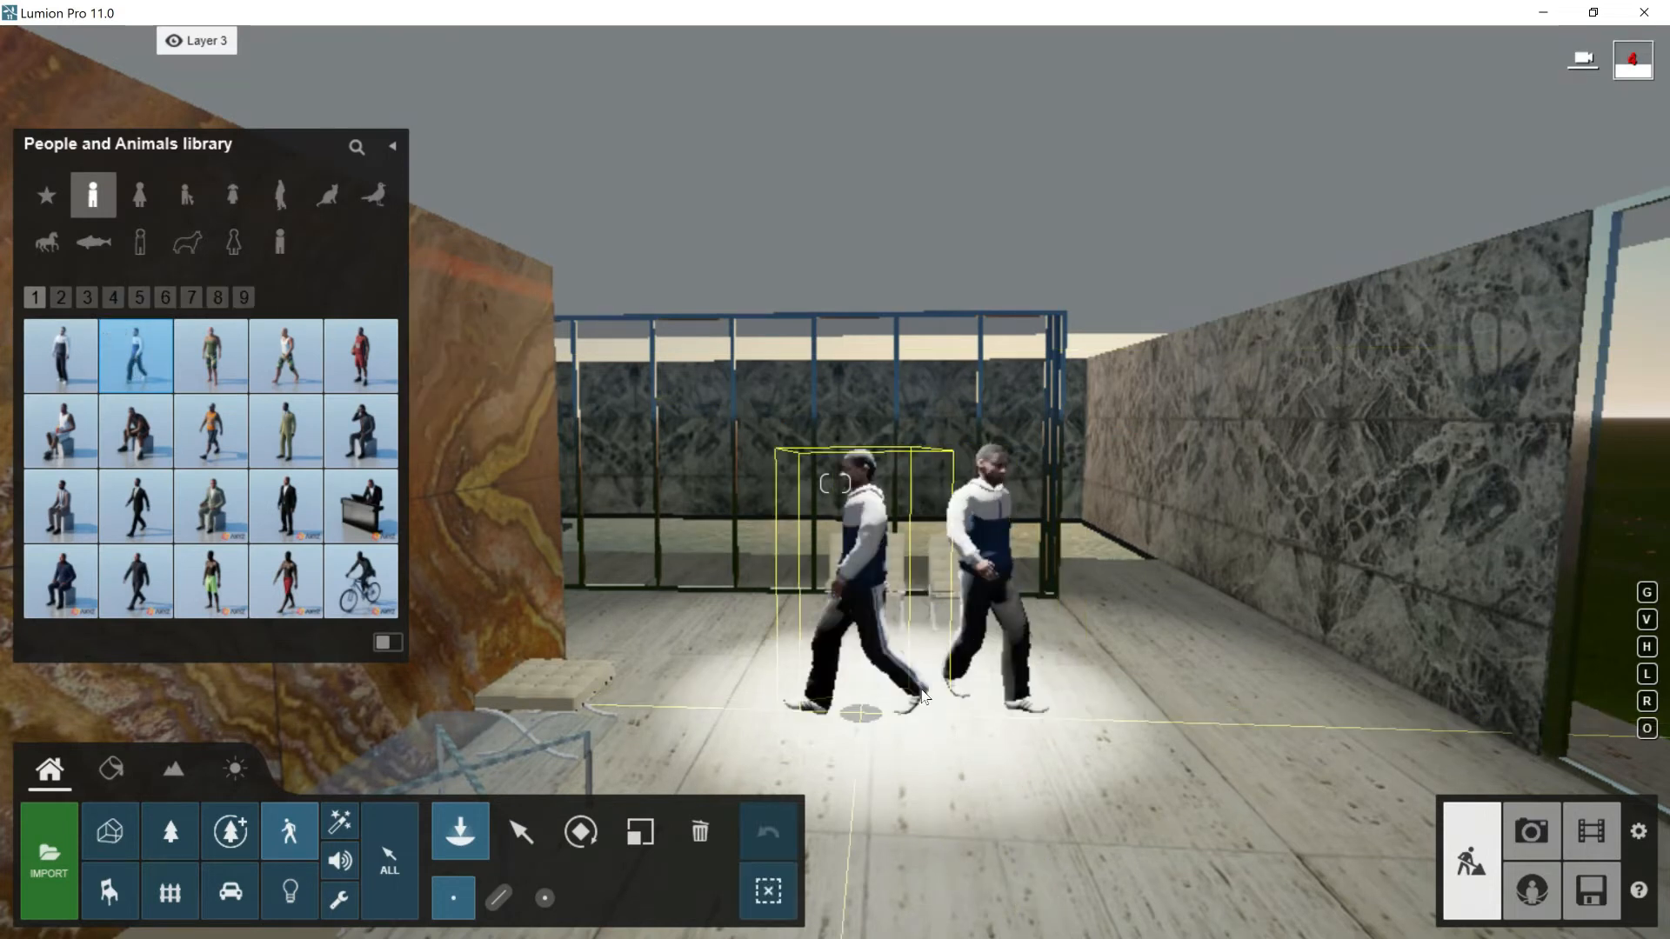
key(Escape)
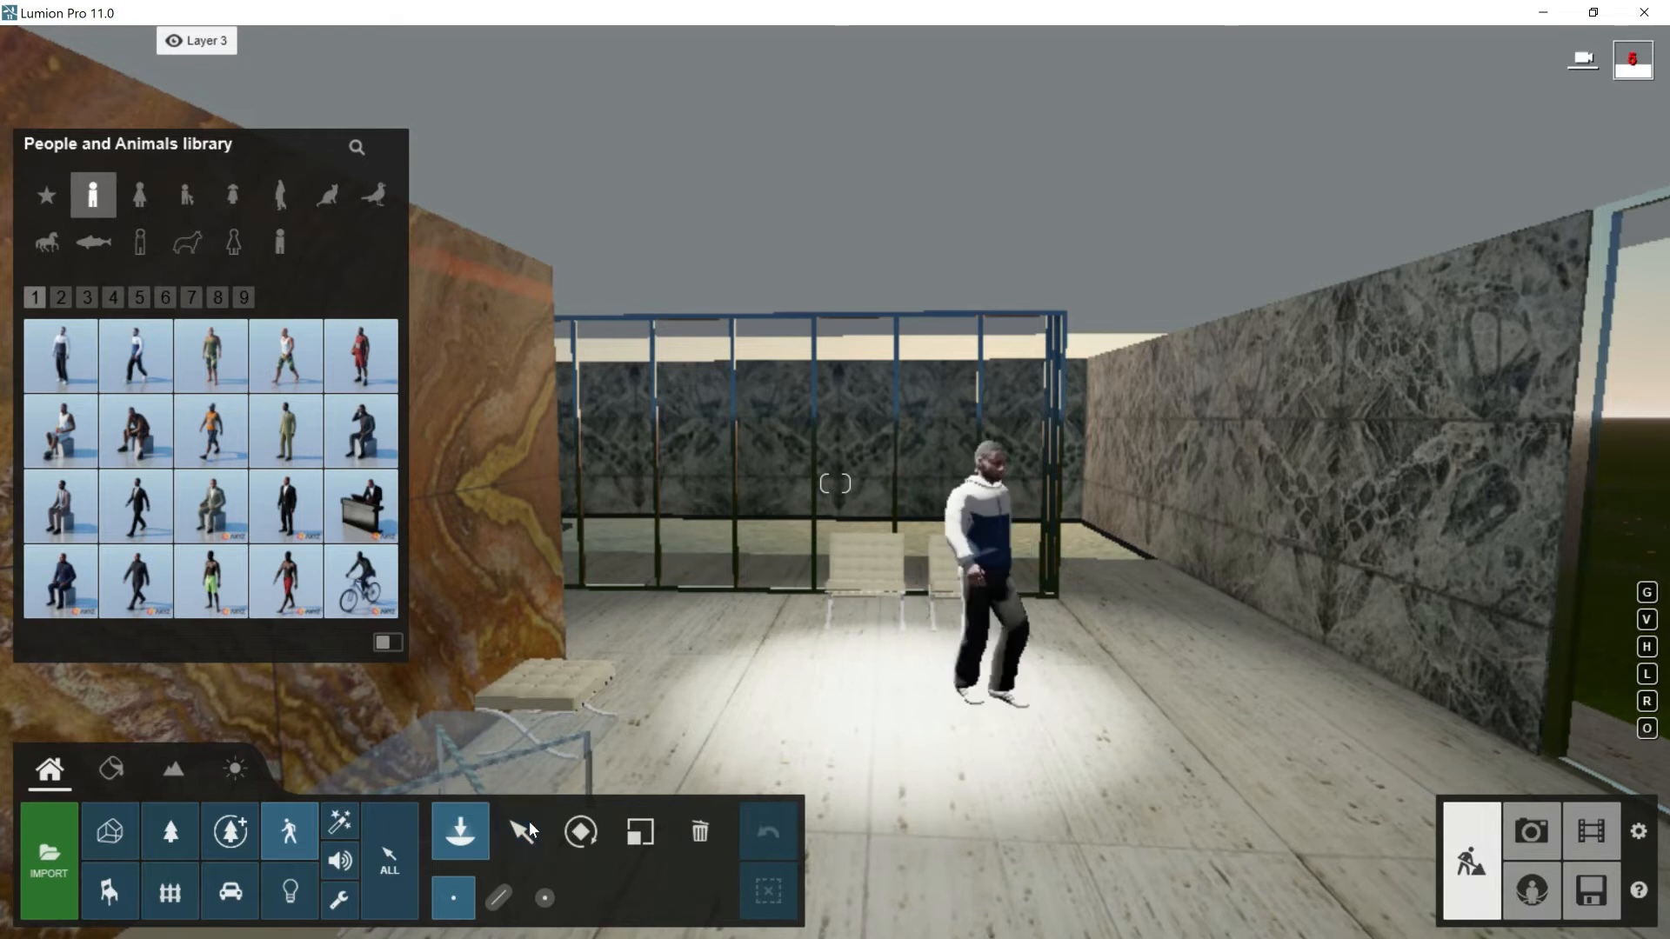
- Reselect the ceiling spotlight, try its Dynamic shadows, and open the IES profile chooser without loading a file
click(526, 829)
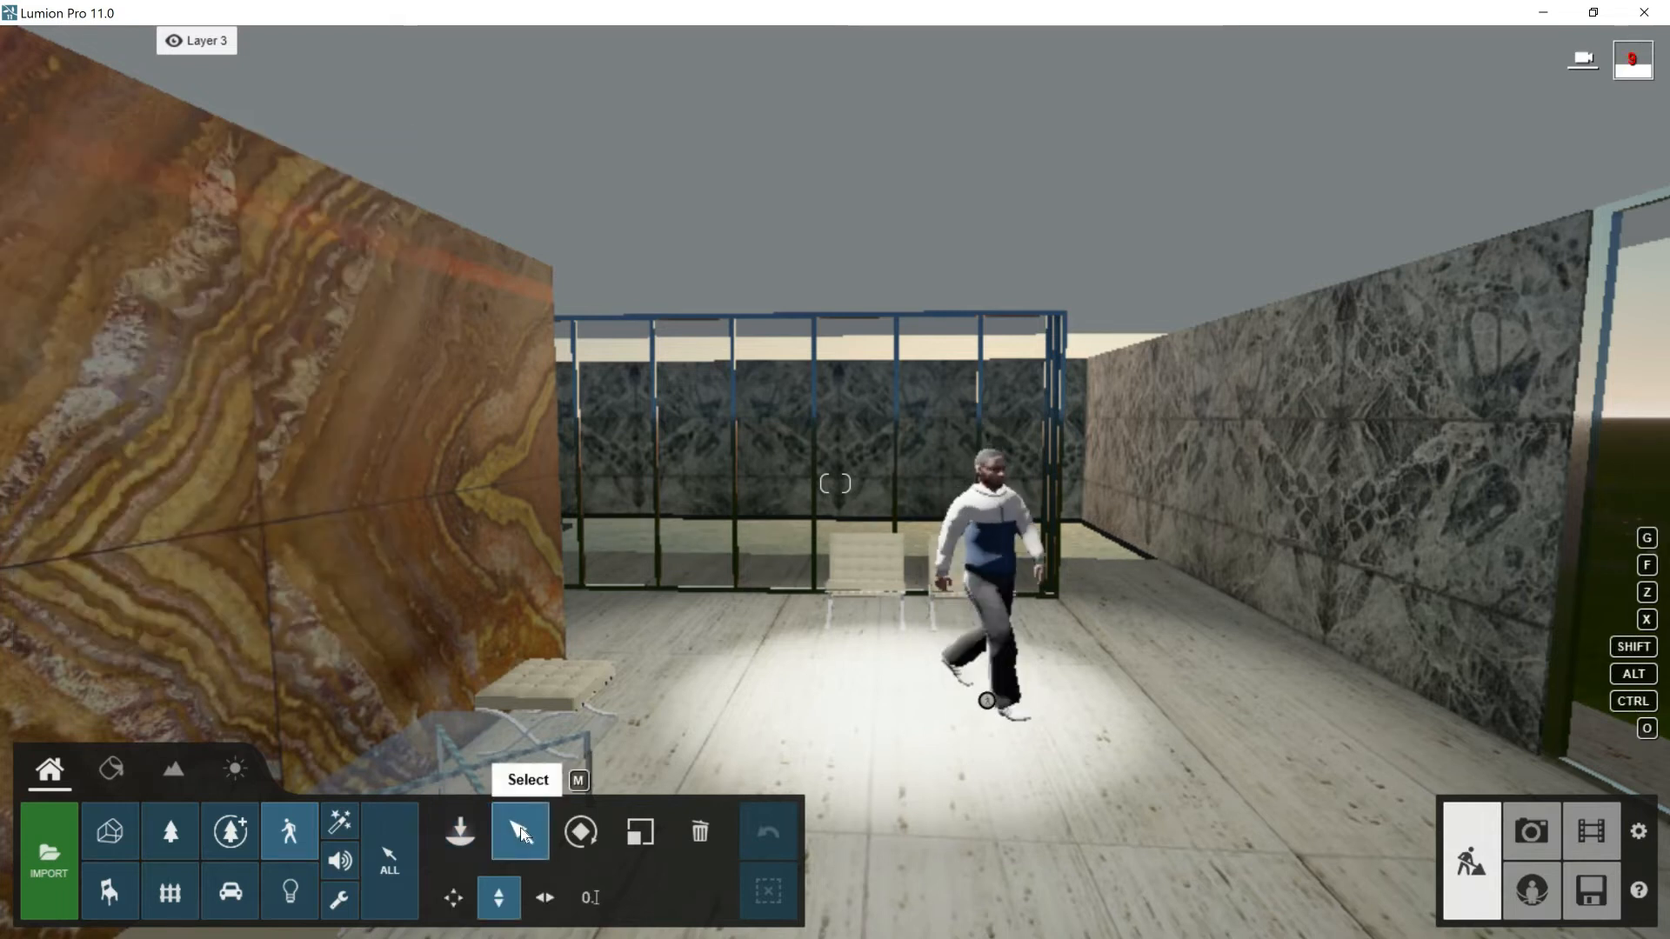
click(291, 889)
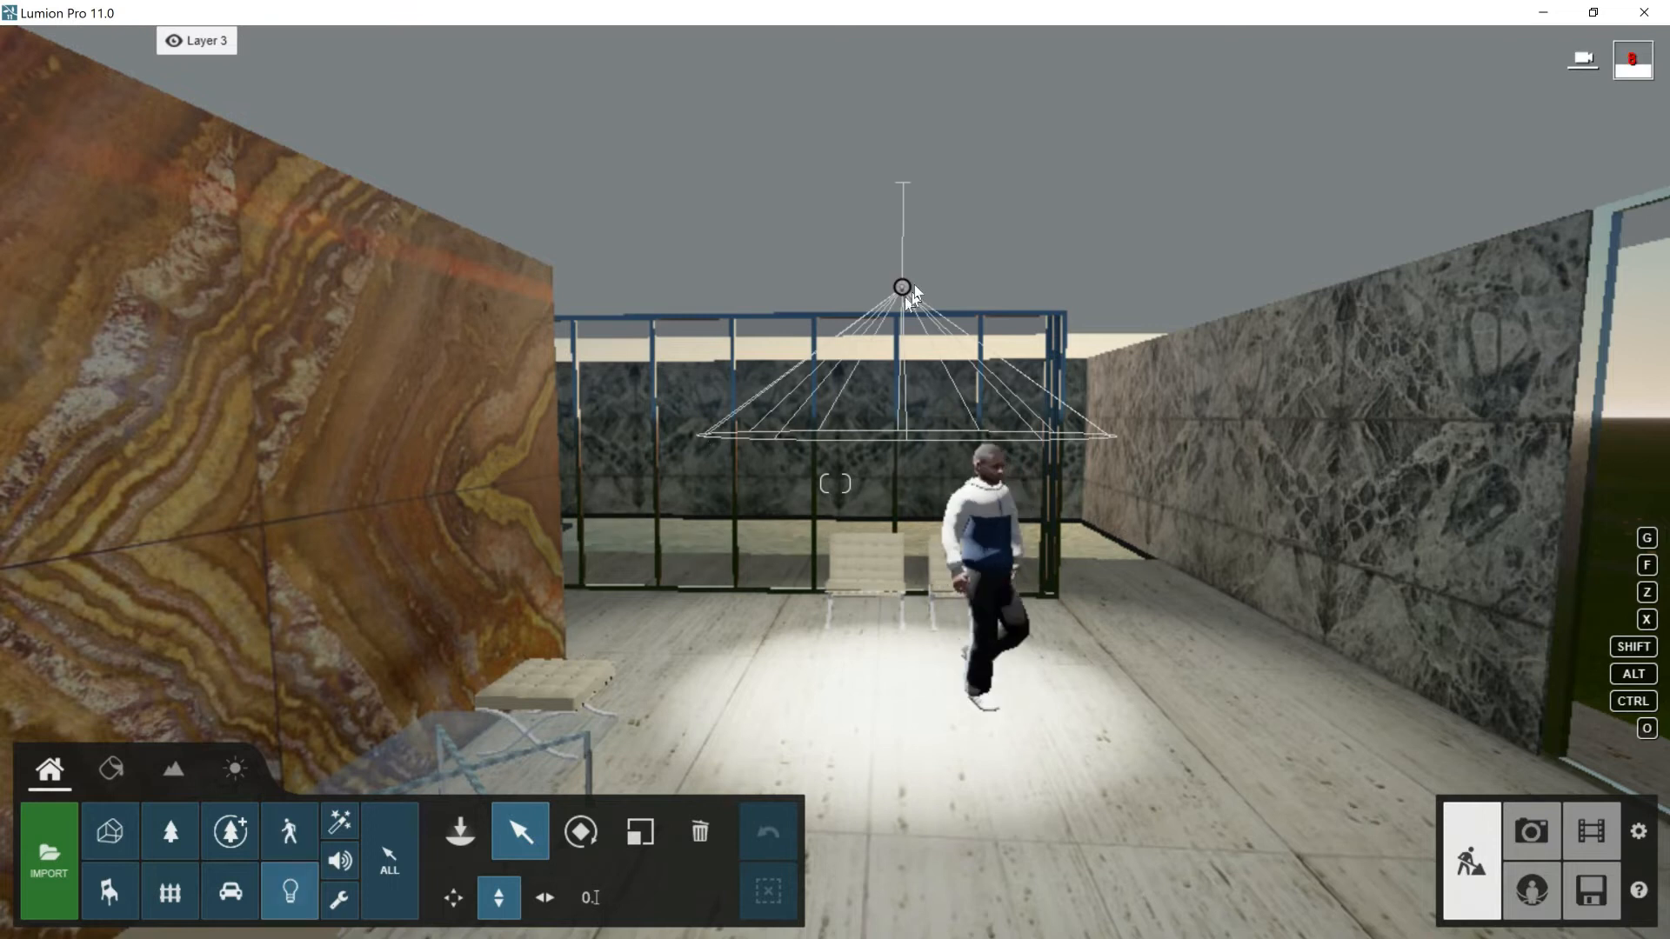
click(903, 287)
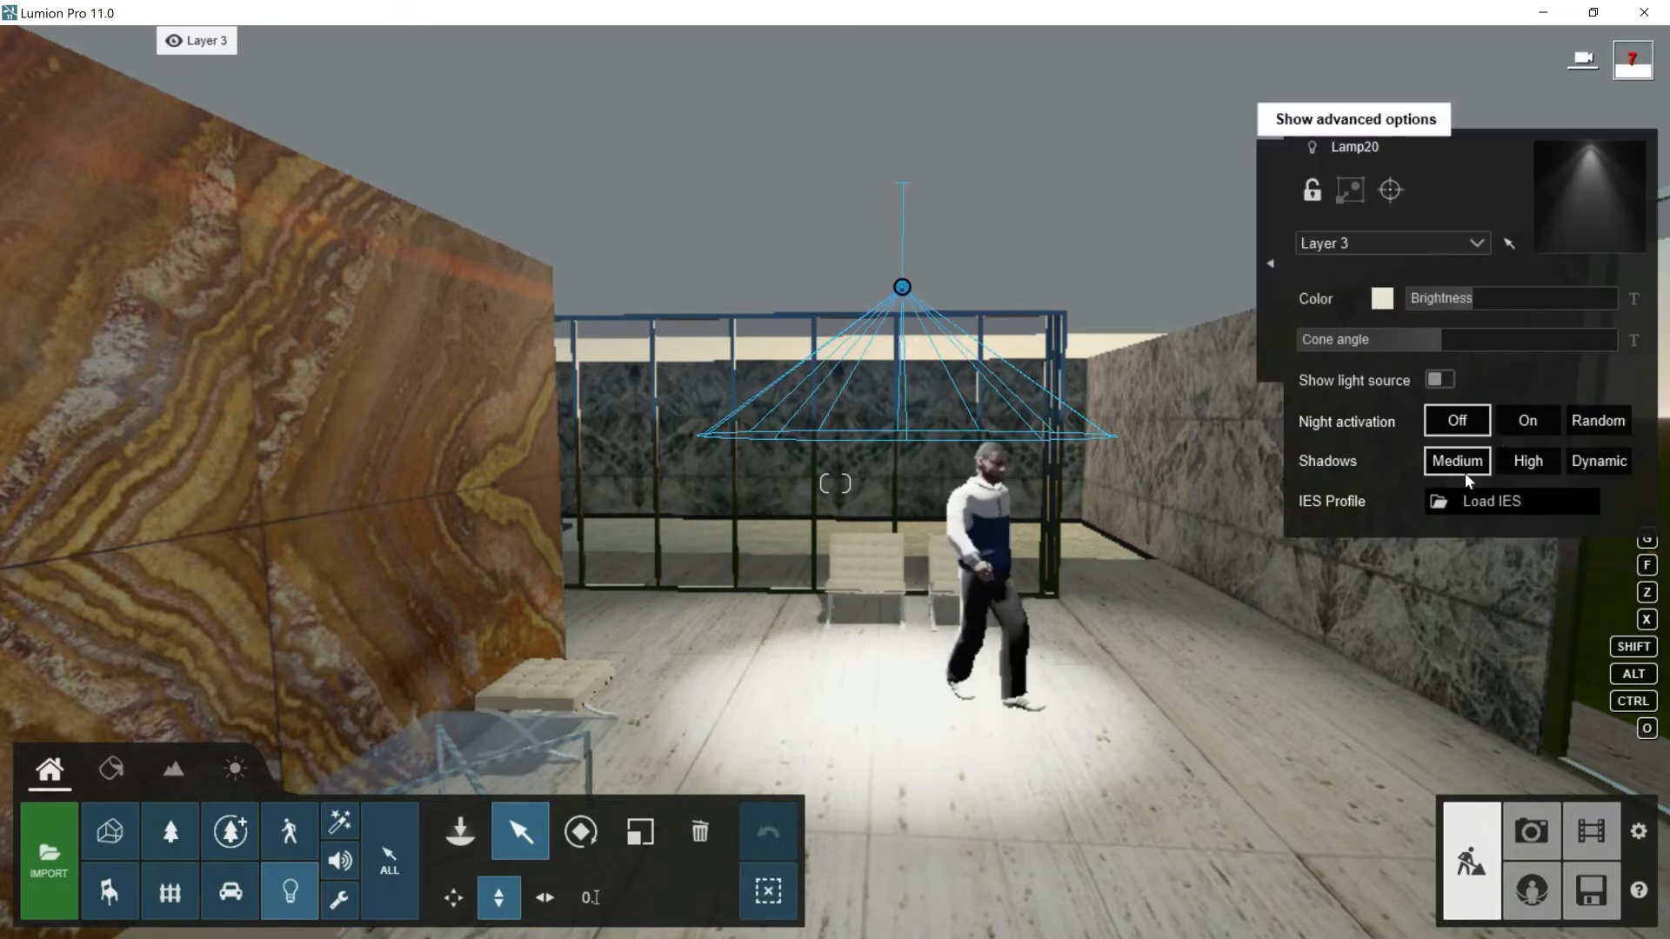
click(1603, 463)
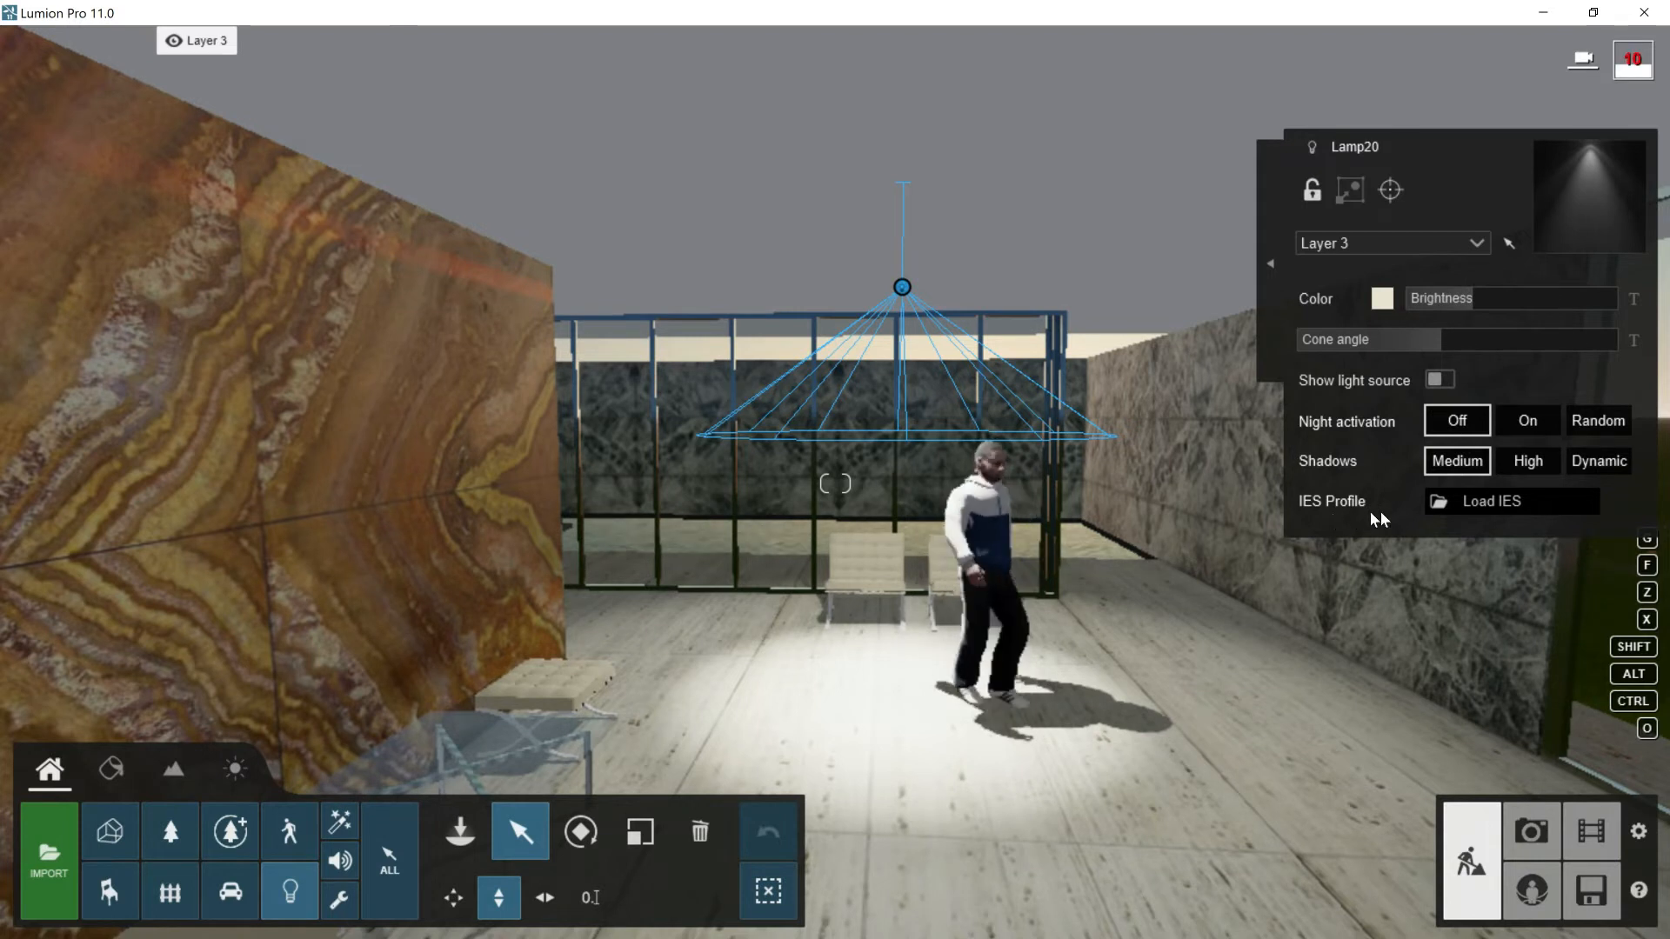
click(1475, 501)
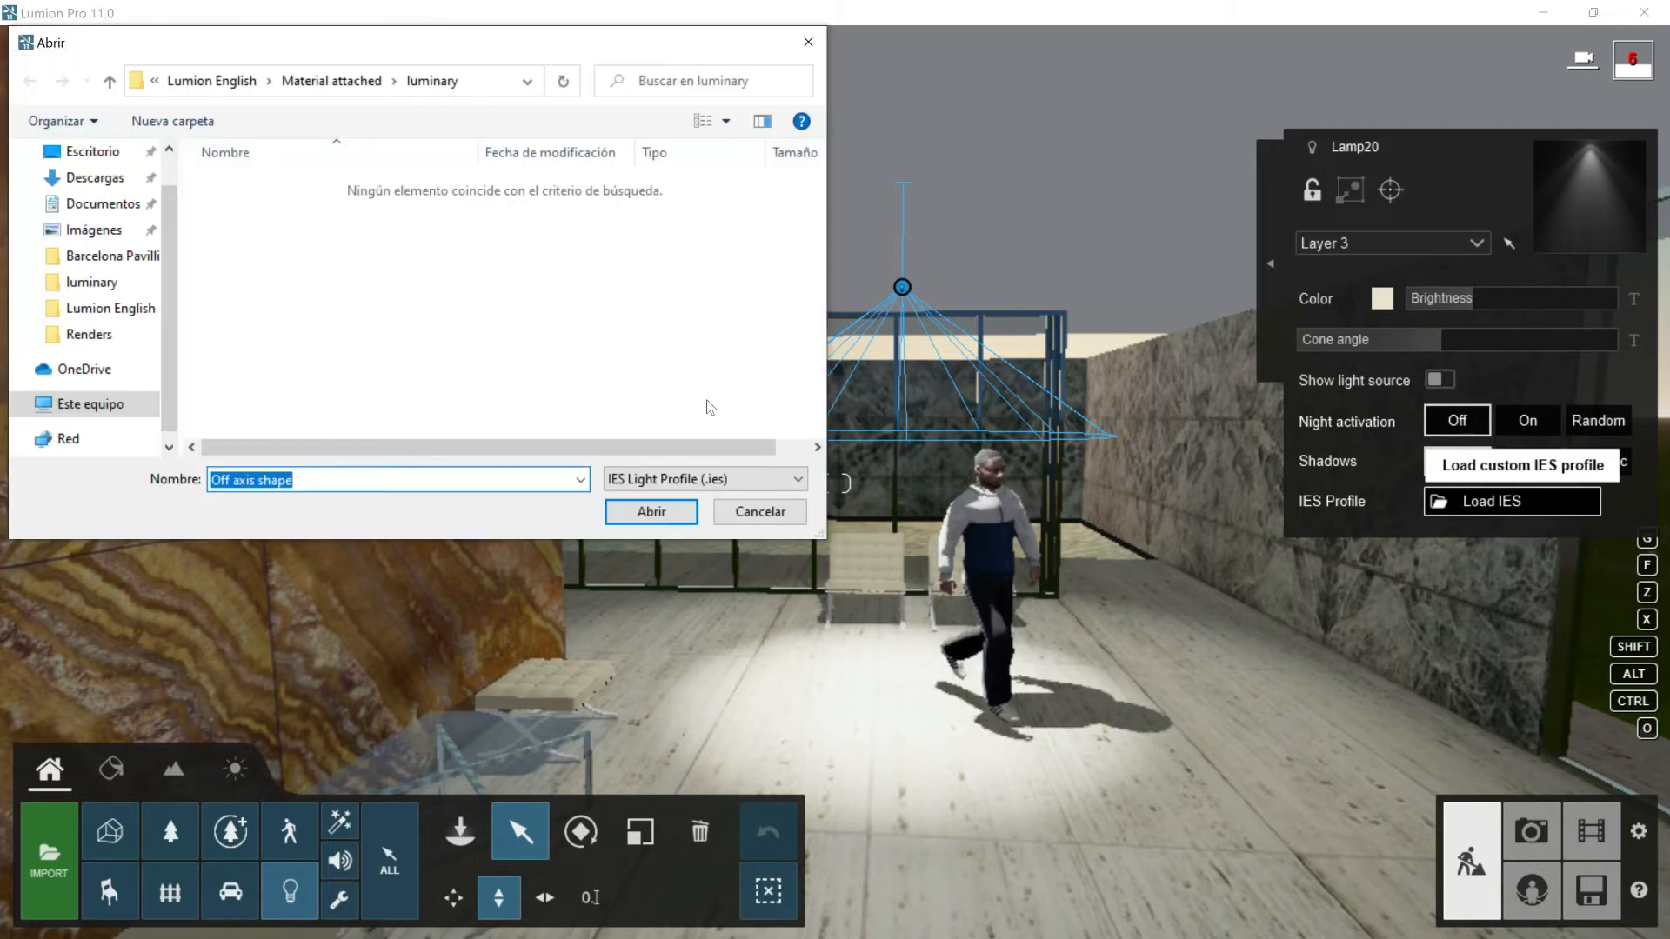
key(Escape)
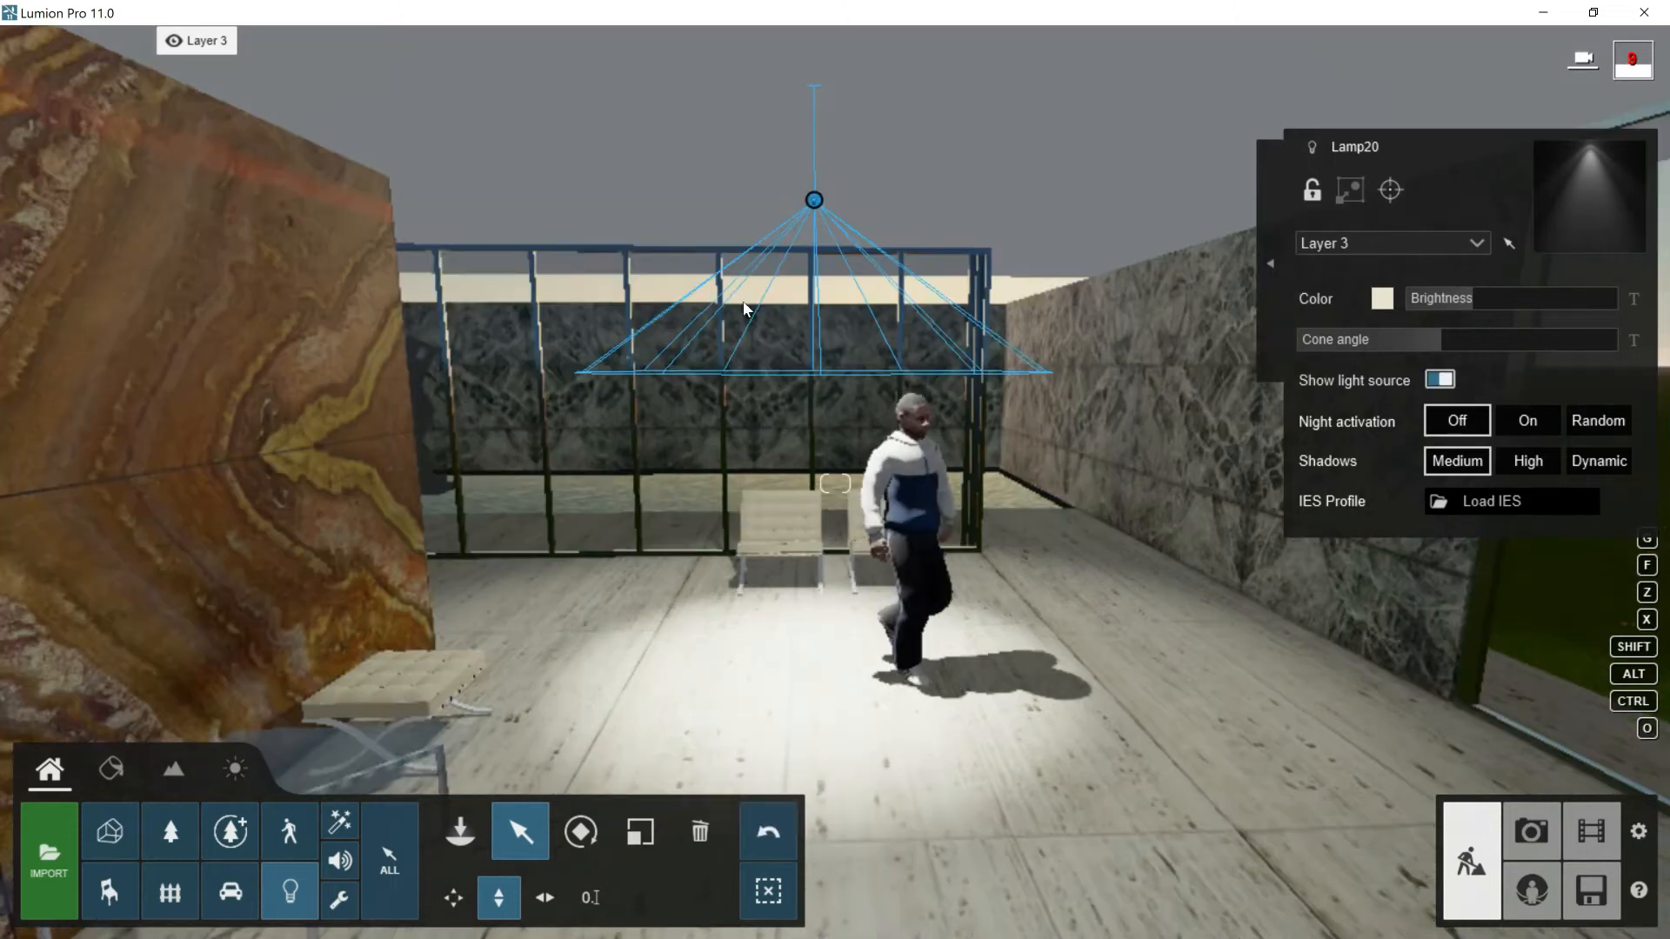
- Reorient the ceiling spotlight towards the floor beside the stool near the onyx wall and accept the new aim
click(1390, 192)
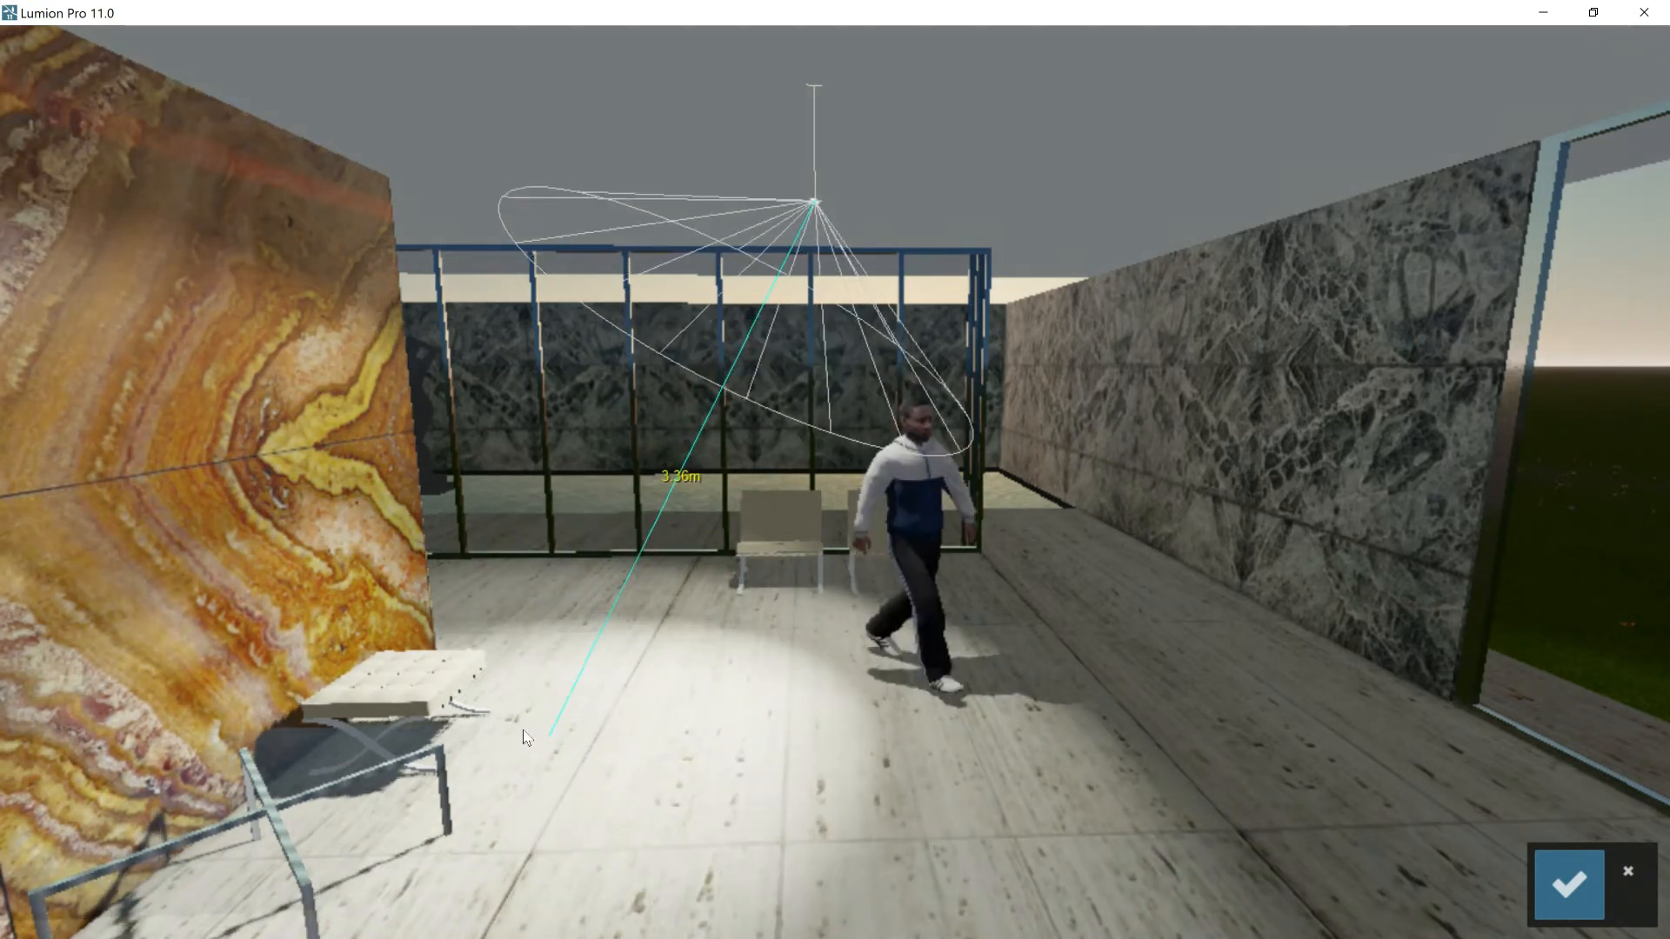
click(1570, 885)
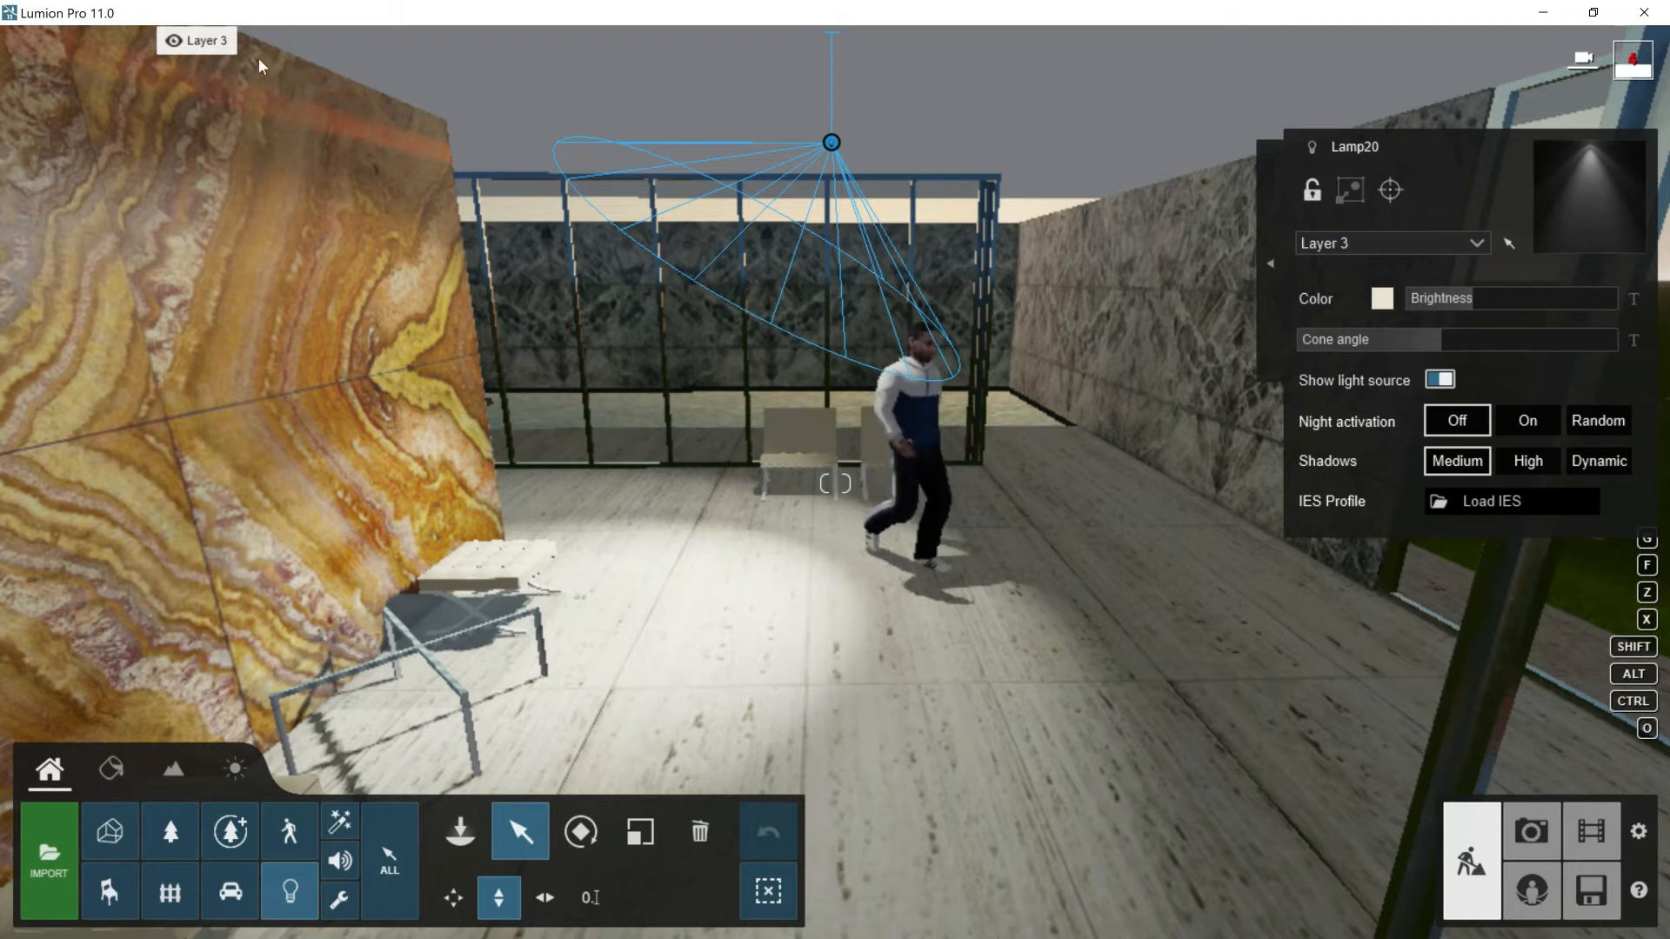
- Rename the spotlight's Layer 3 as spotlight
mouse_move(210, 41)
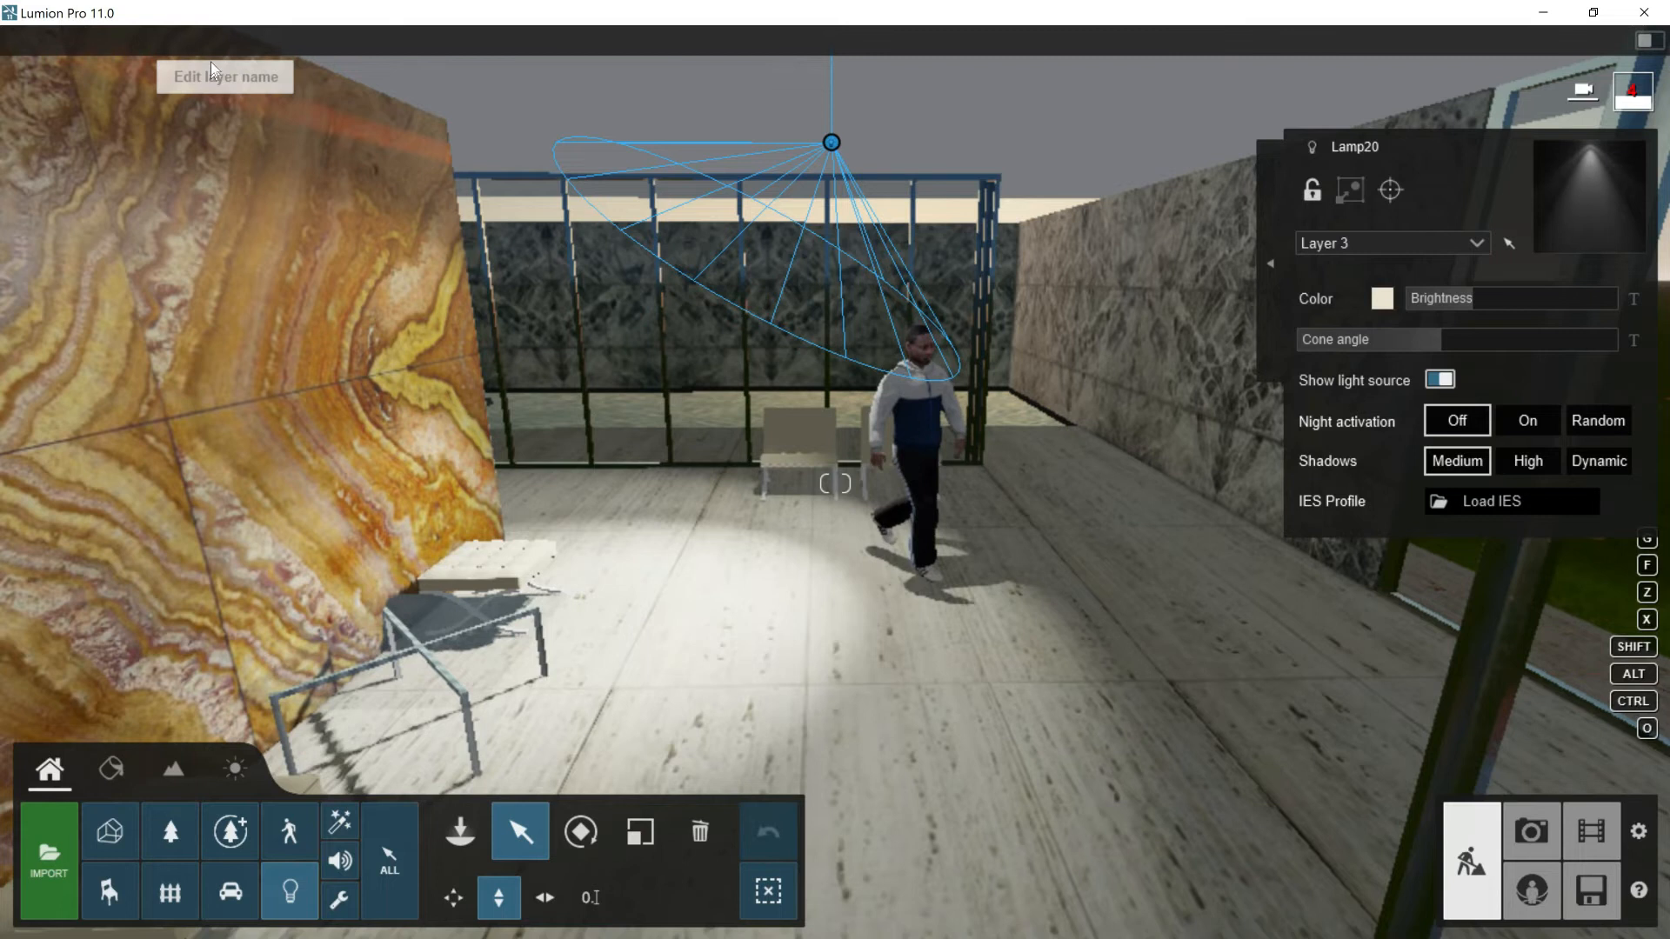
click(210, 41)
text(spotlight)
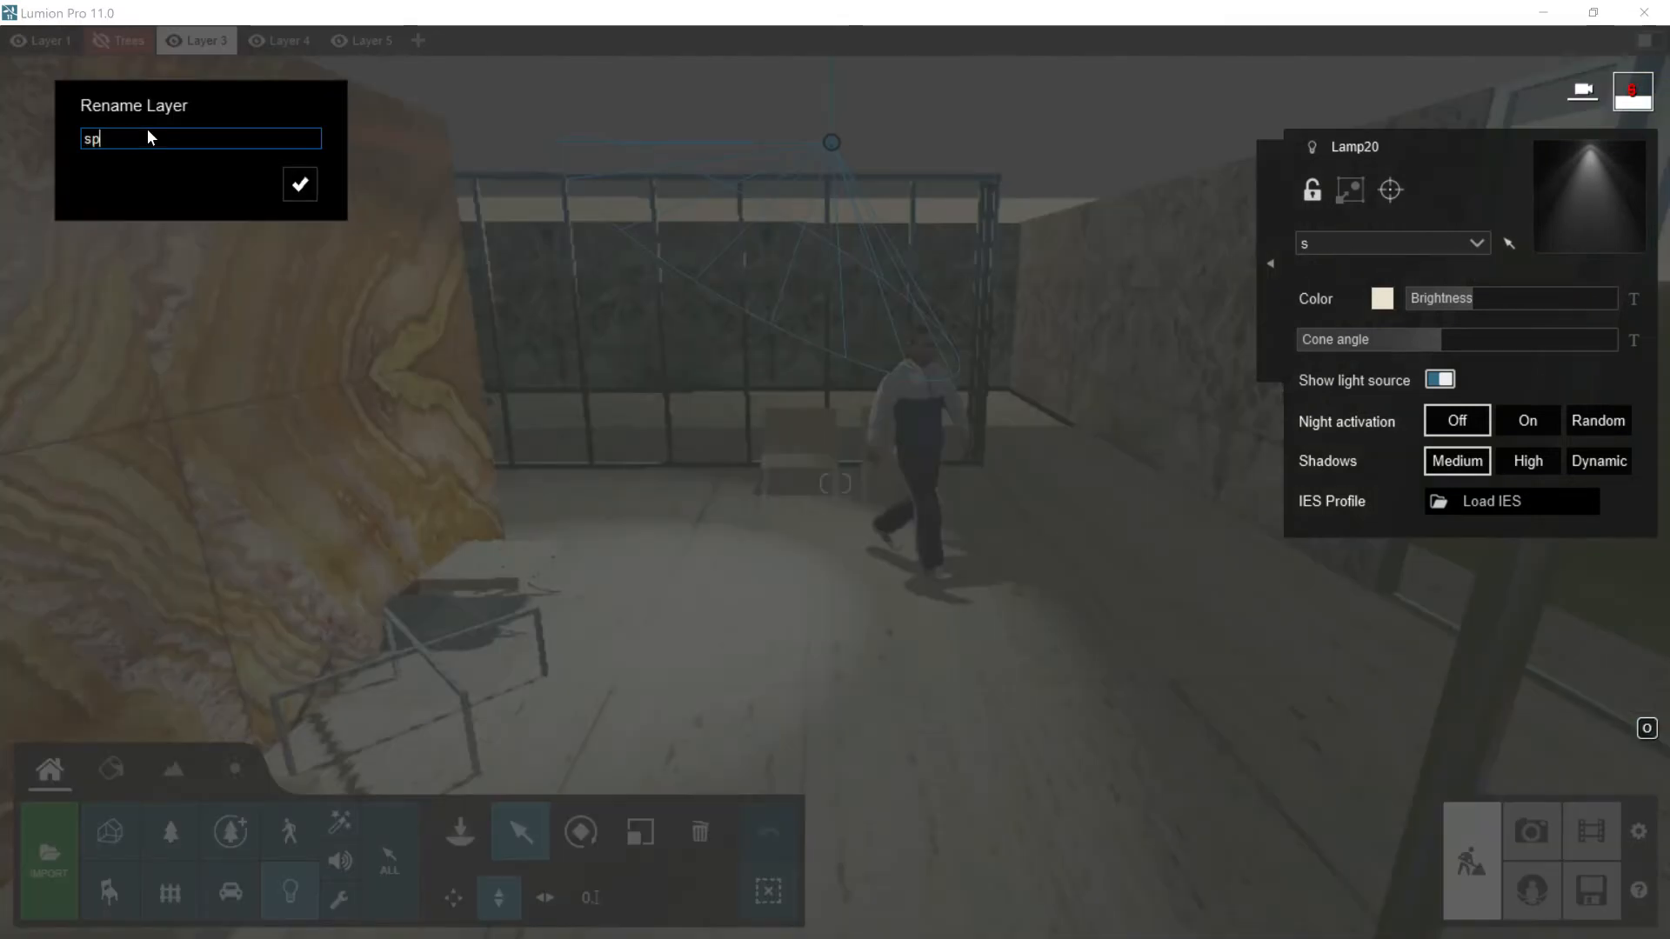
key(Return)
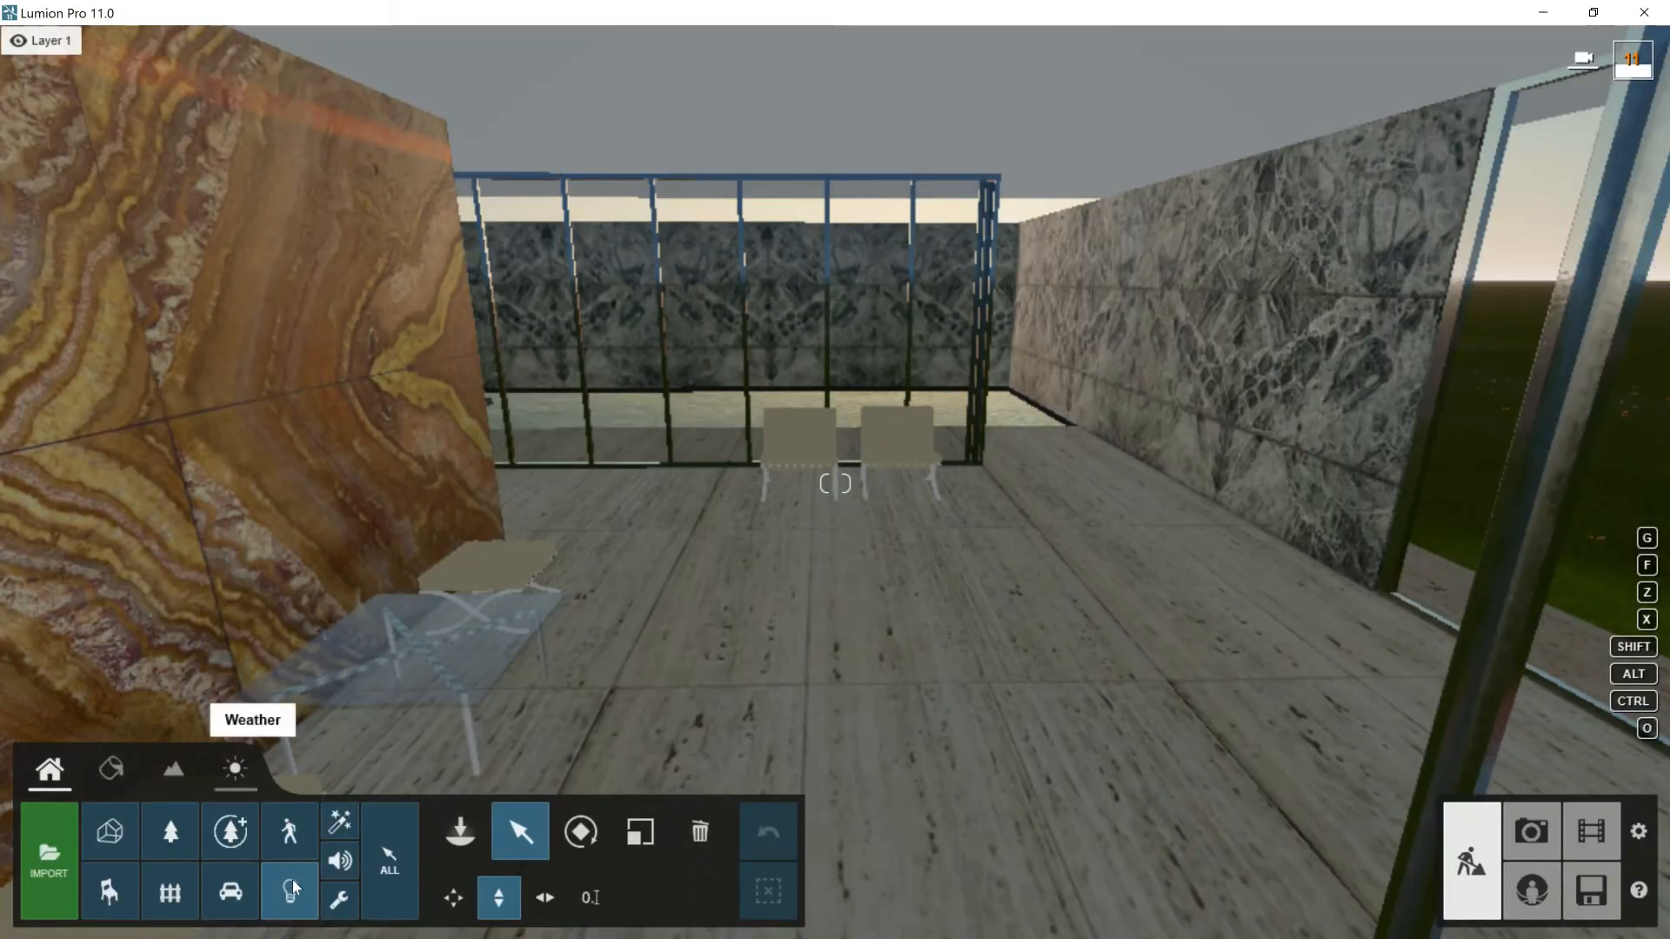
- Place the fifth omni light from the lights library on the floor in front of the two chairs and raise it close to the ceiling
click(289, 885)
click(140, 195)
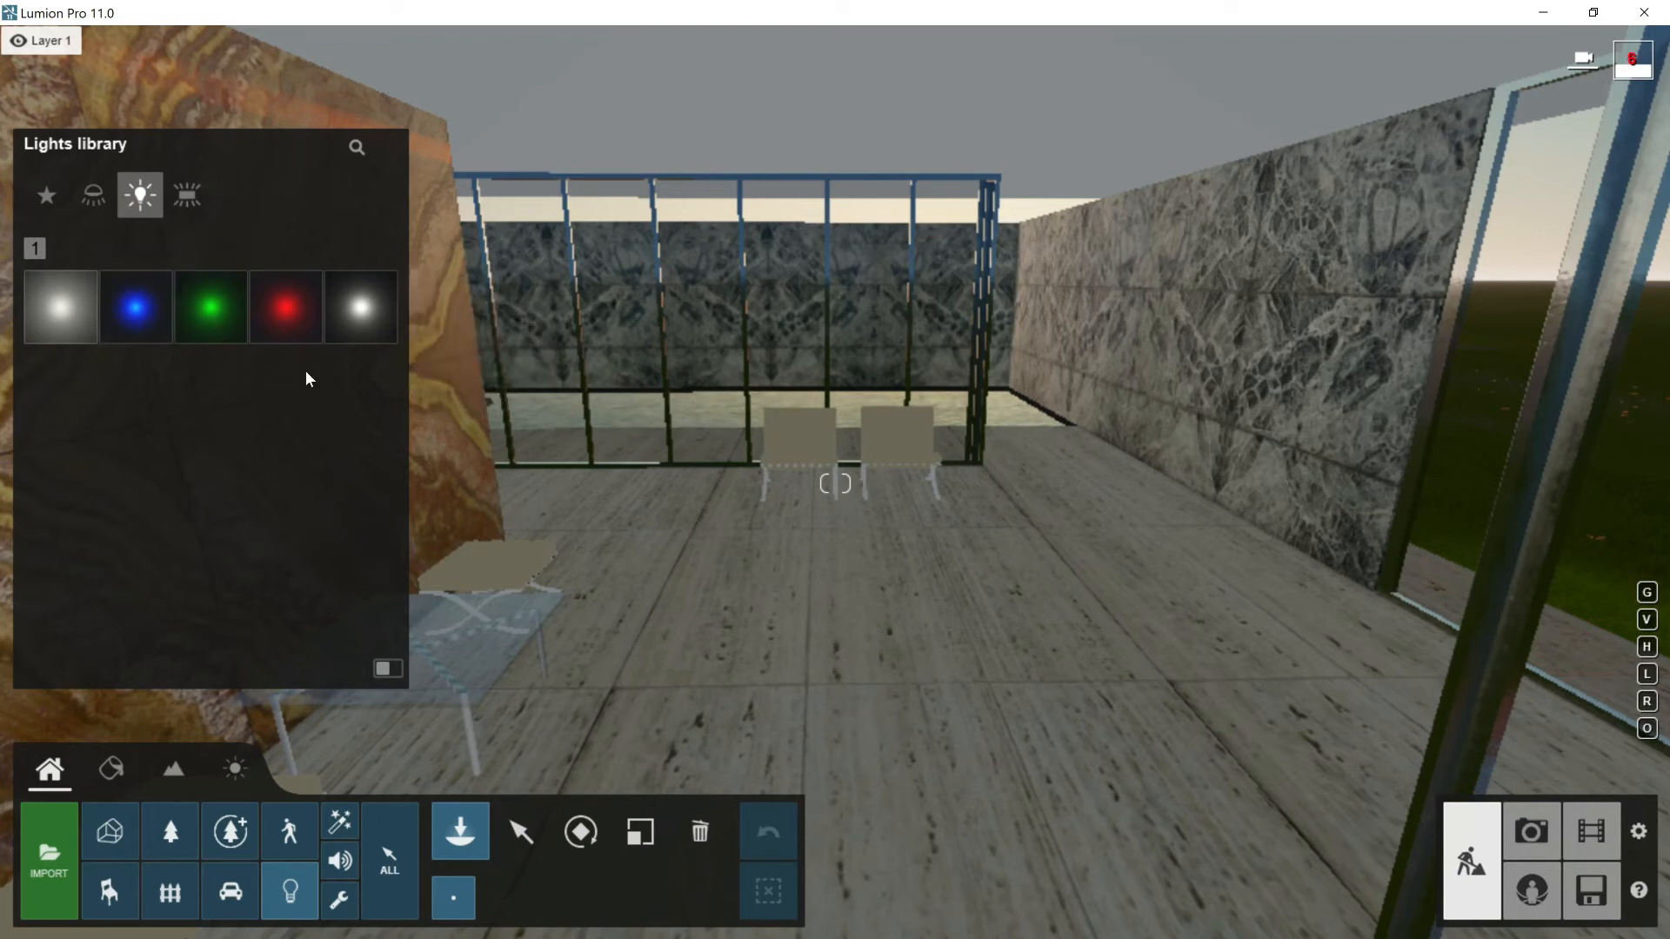
click(355, 324)
click(827, 600)
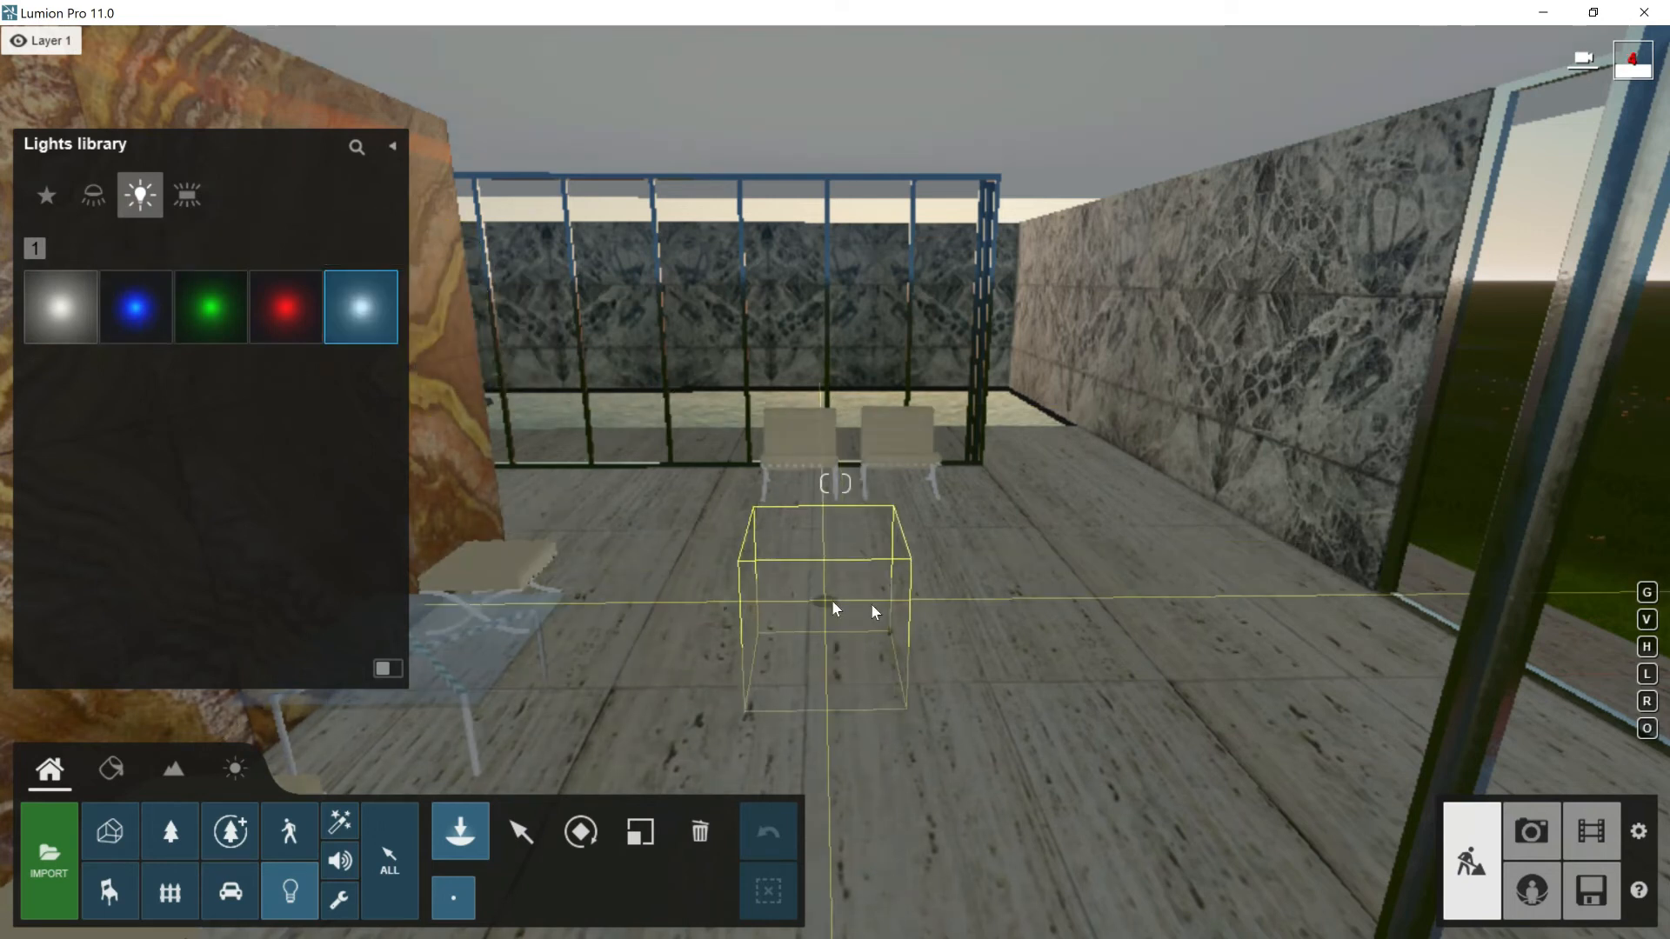
key(h)
drag(831, 604, 834, 399)
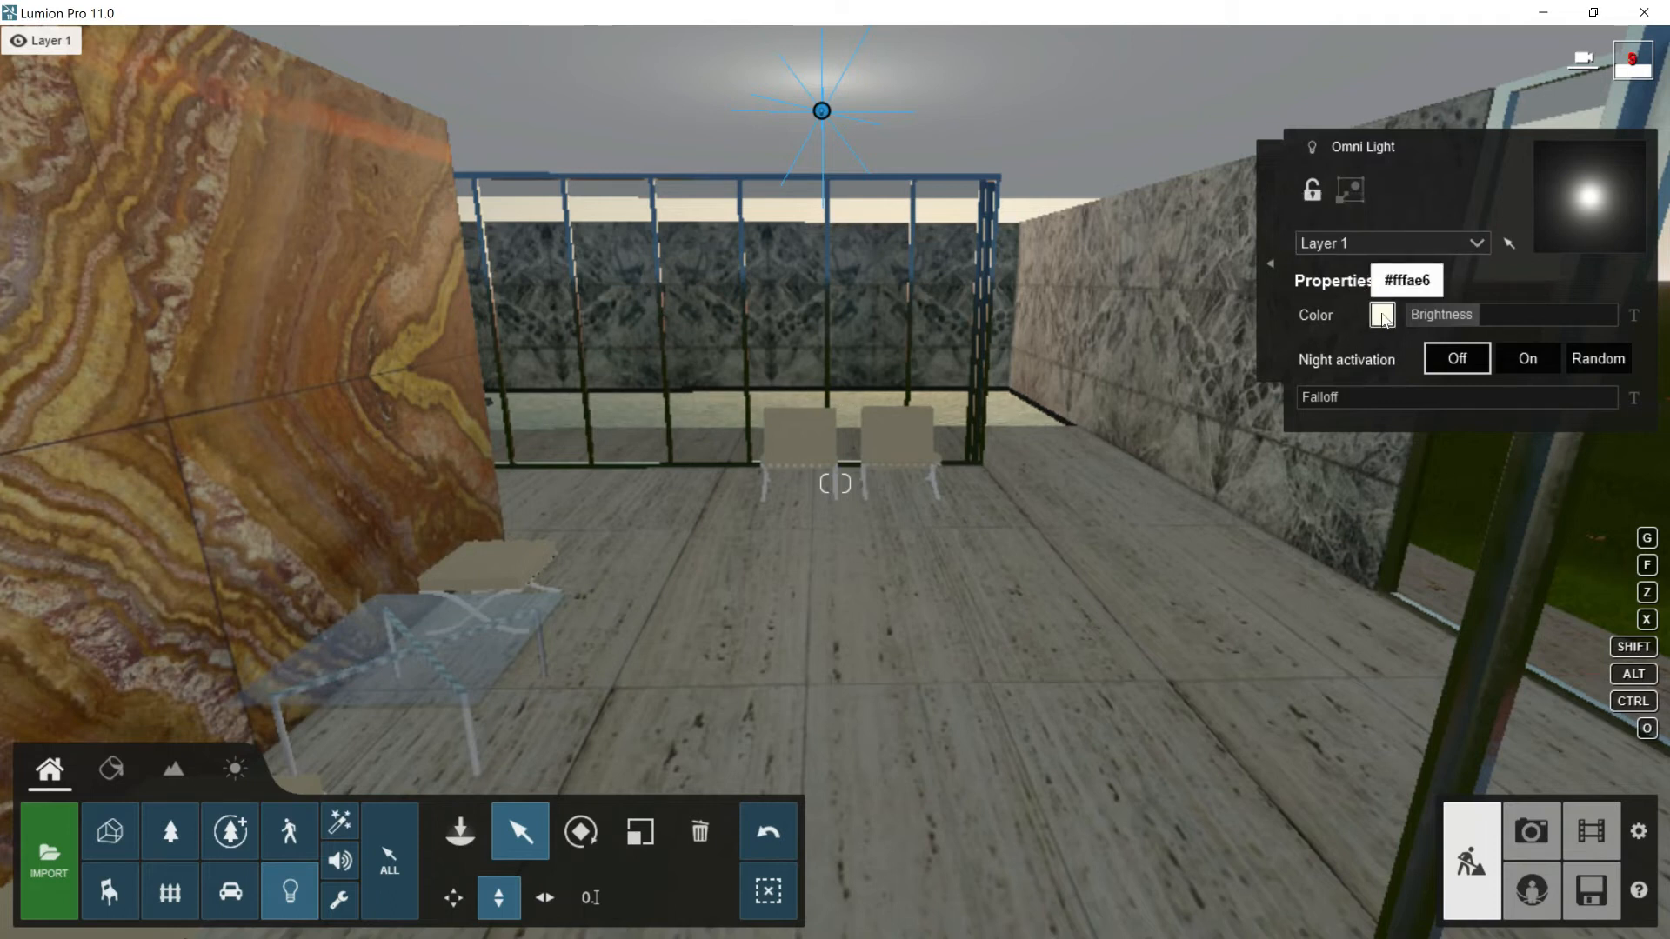
- Raise the omni light's brightness to about three quarters of the range and its falloff to about one sixth
mouse_move(1473, 322)
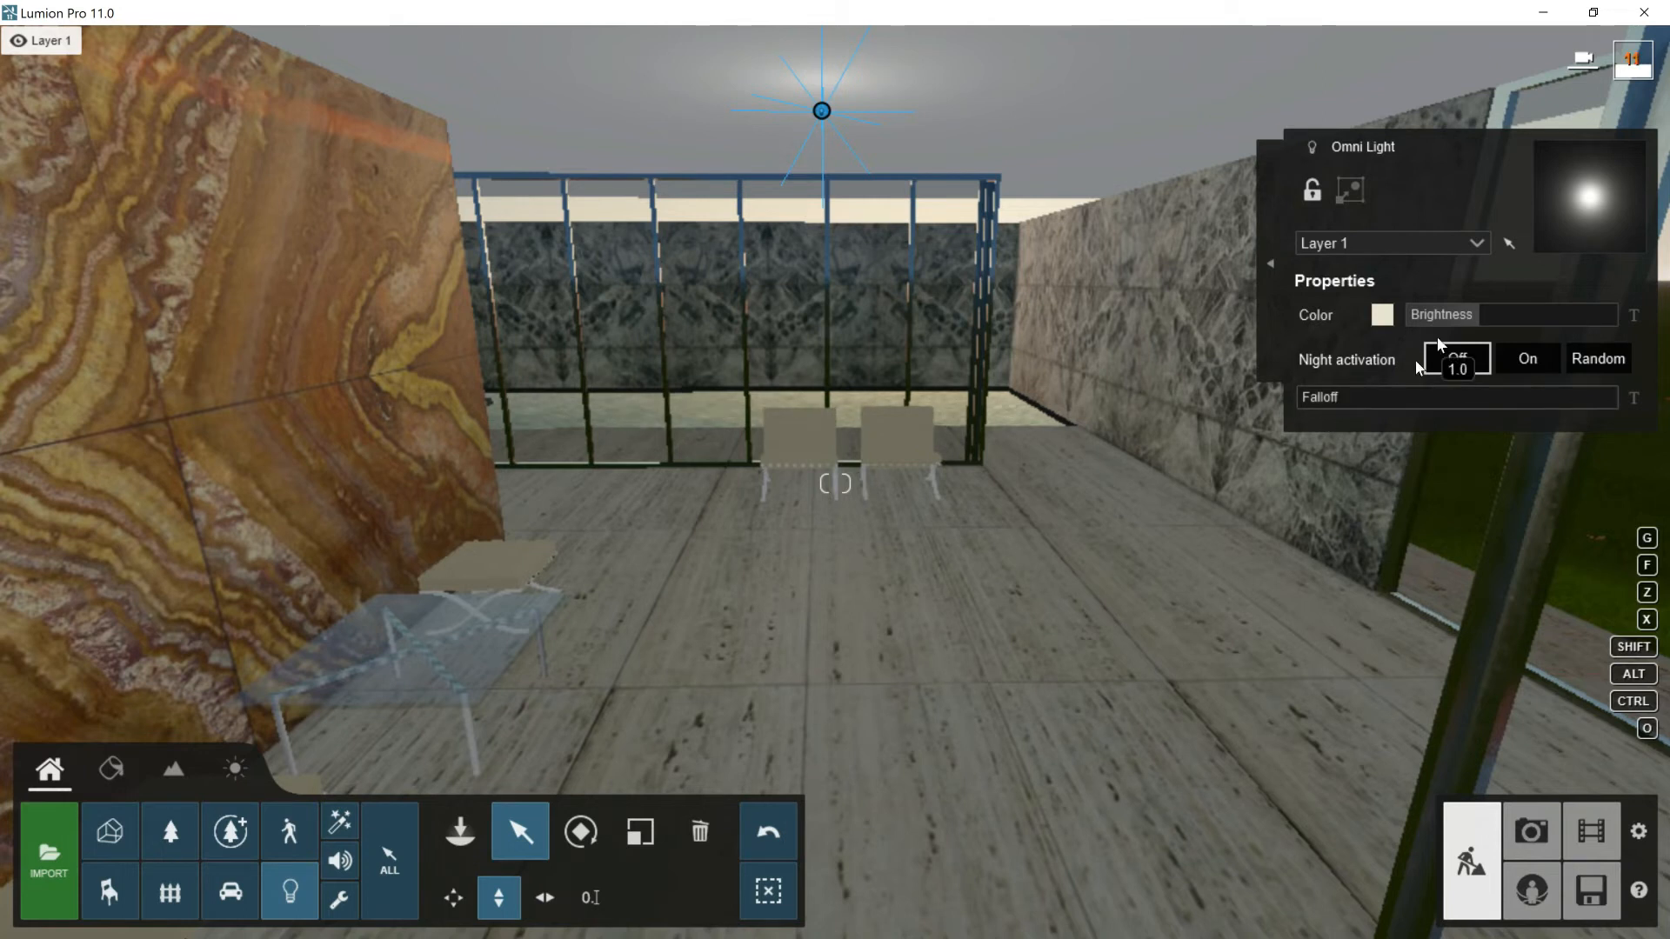
drag(1481, 314, 1557, 331)
drag(1303, 395, 1353, 401)
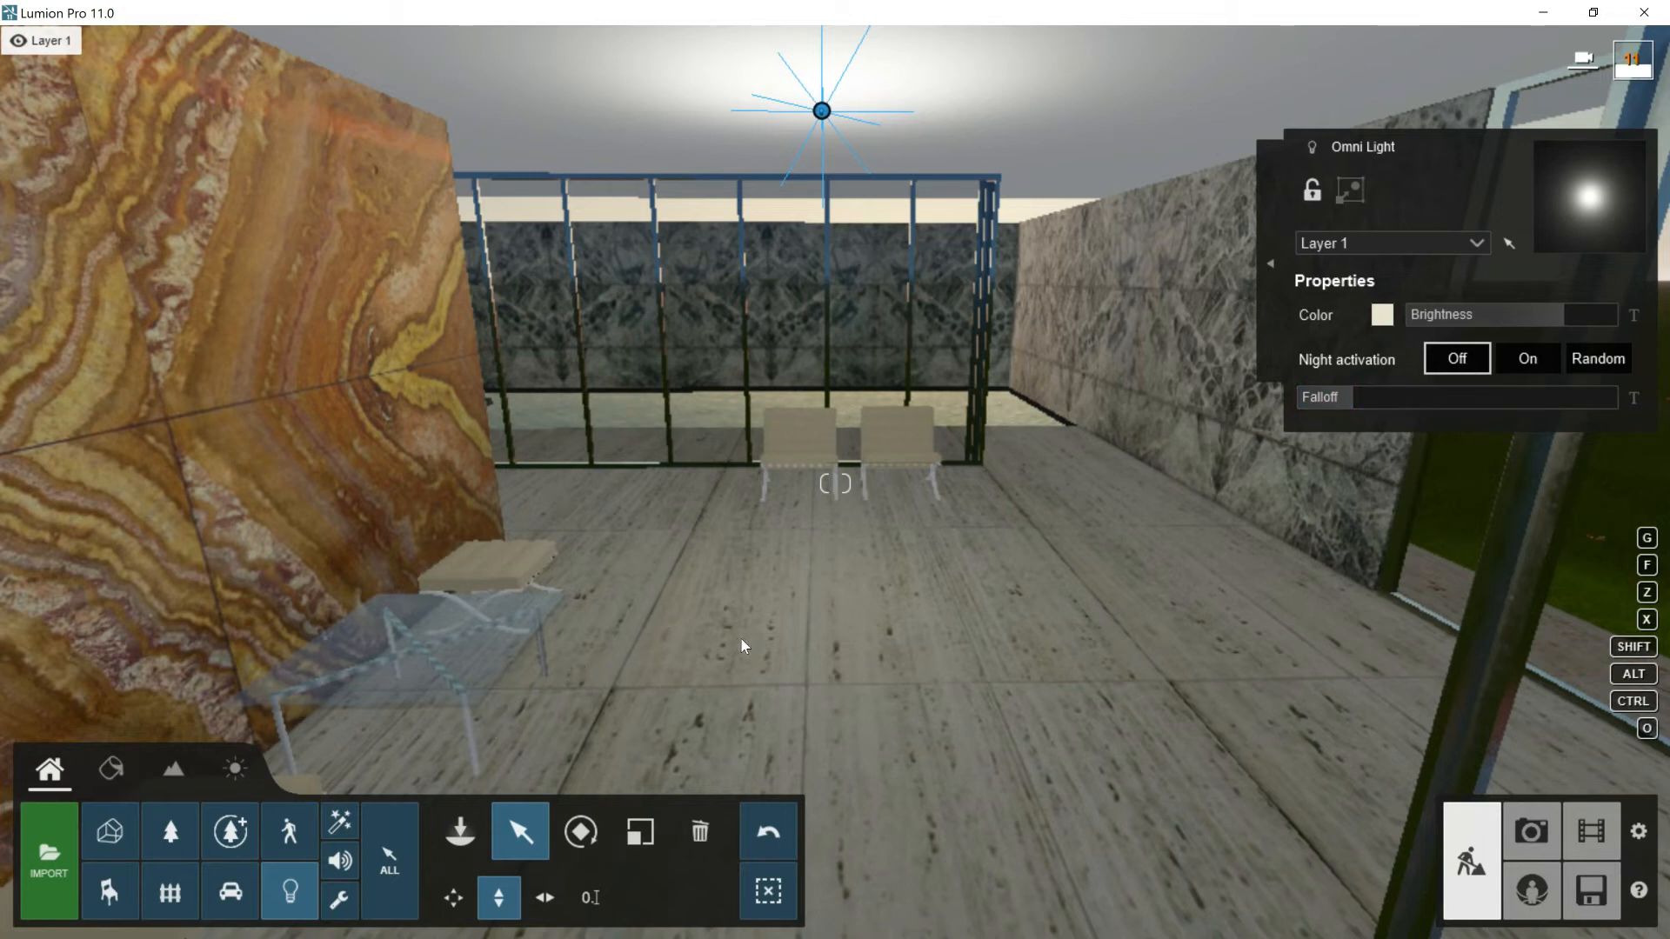
- Rename Layer 4 as omnilight and assign the selected omni light to that layer
mouse_move(261, 42)
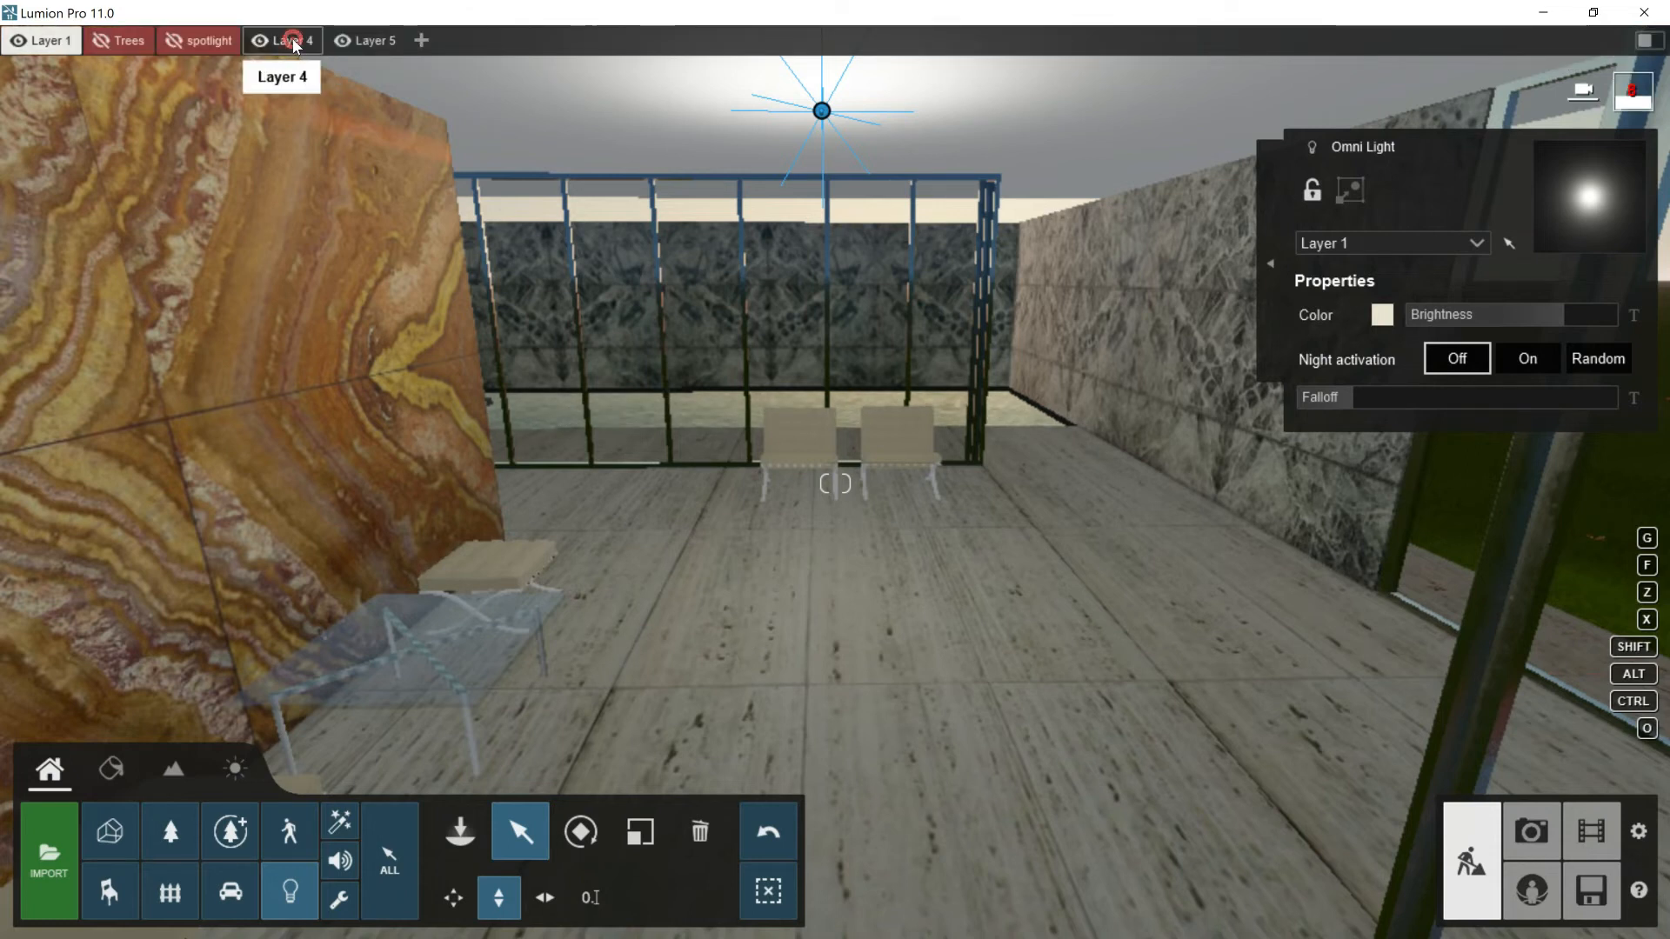
click(293, 42)
click(293, 42)
text(omnilight)
key(Return)
click(1439, 245)
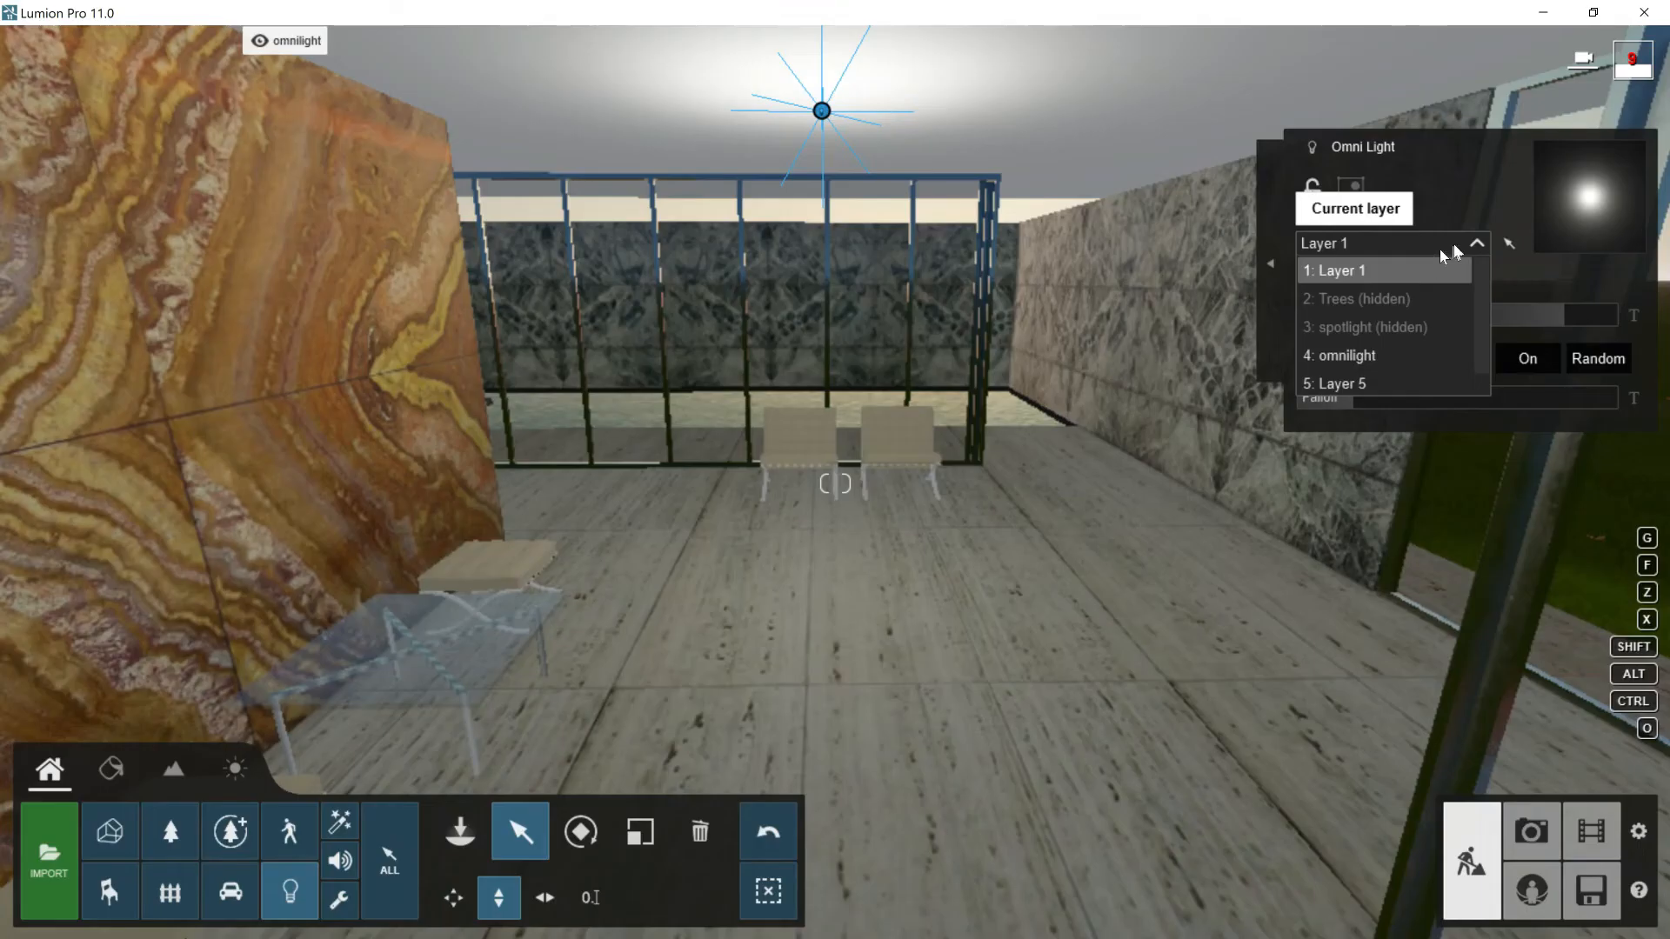
click(1379, 353)
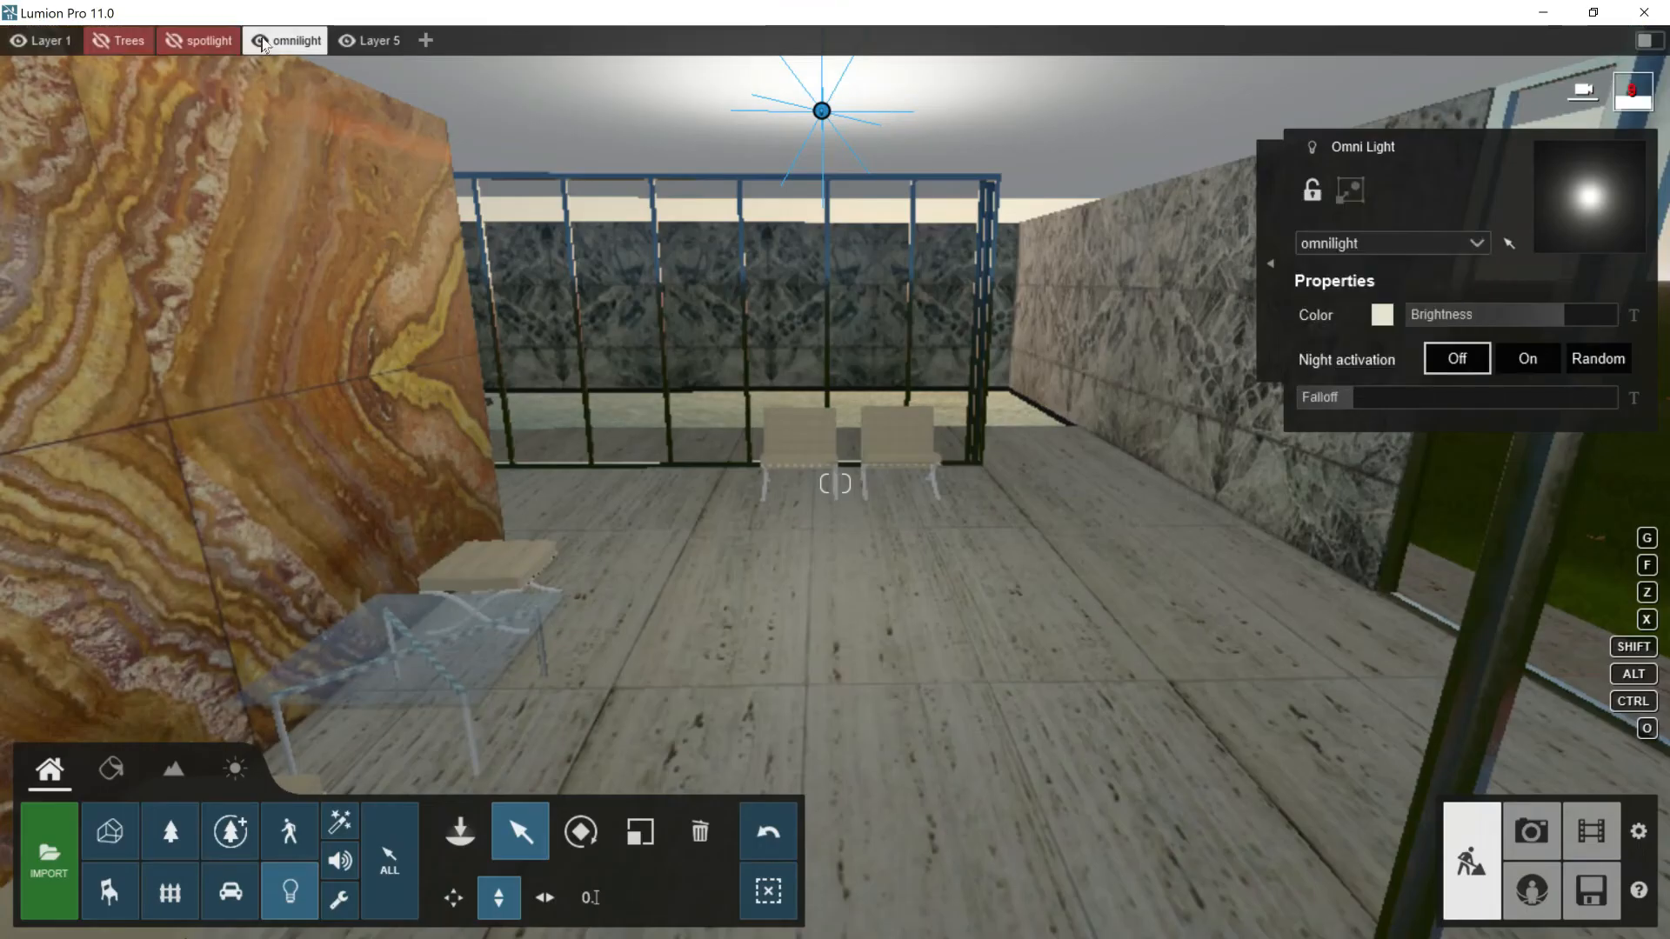
- Make Layer 1 the current layer and hide the omnilight layer
click(294, 41)
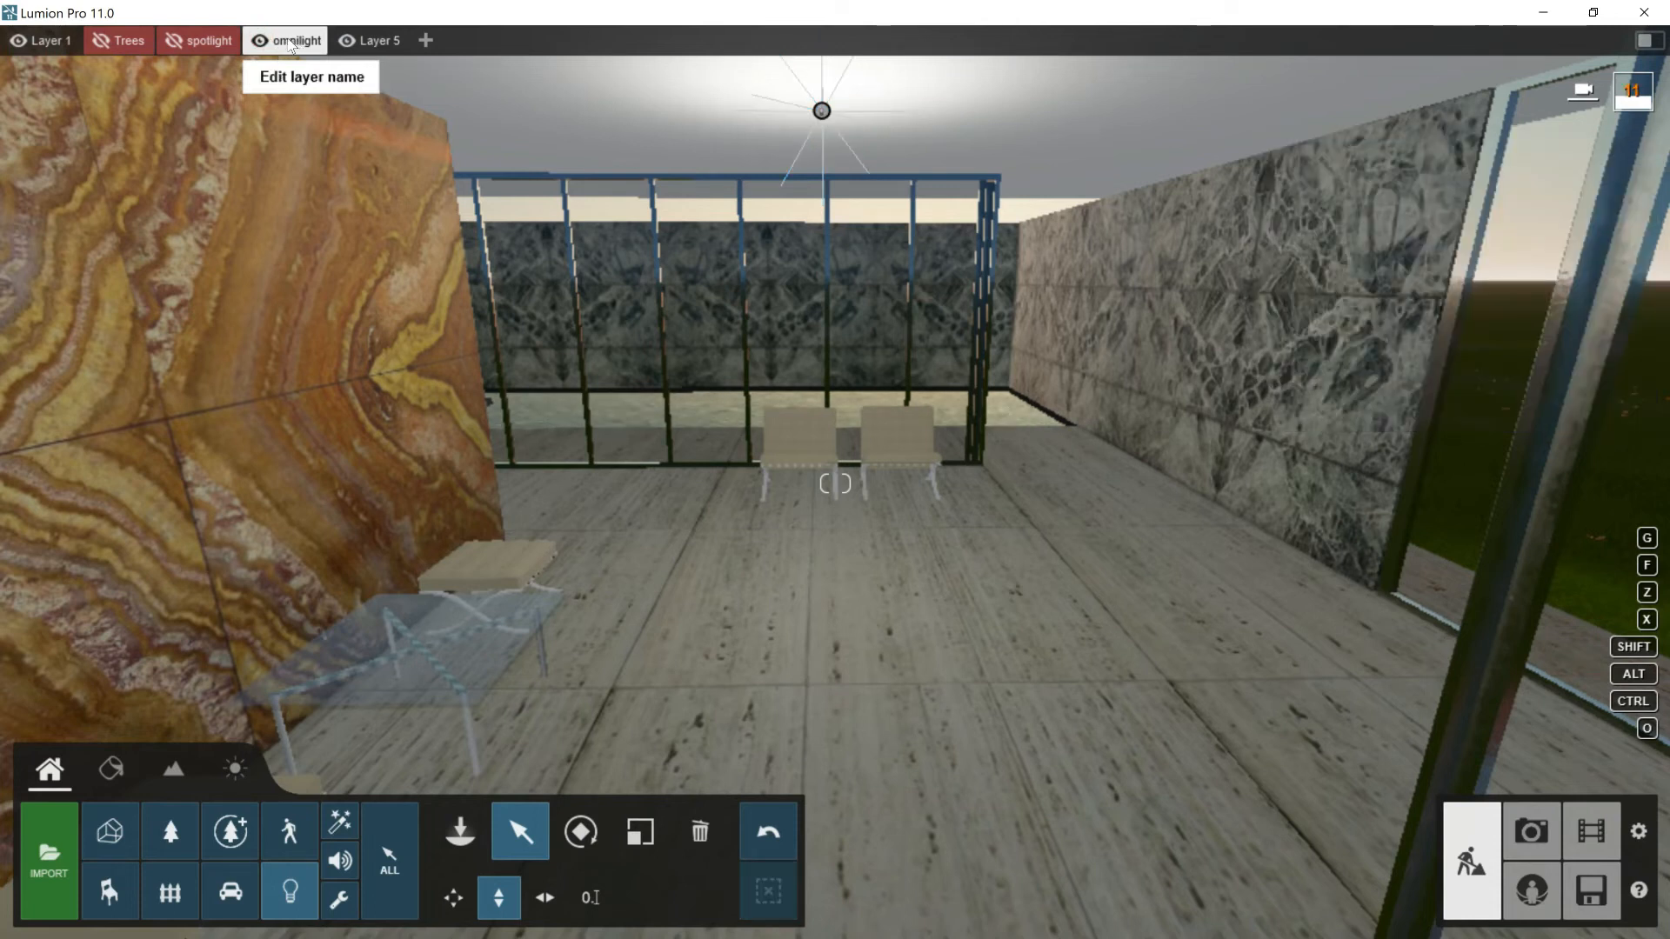
click(53, 41)
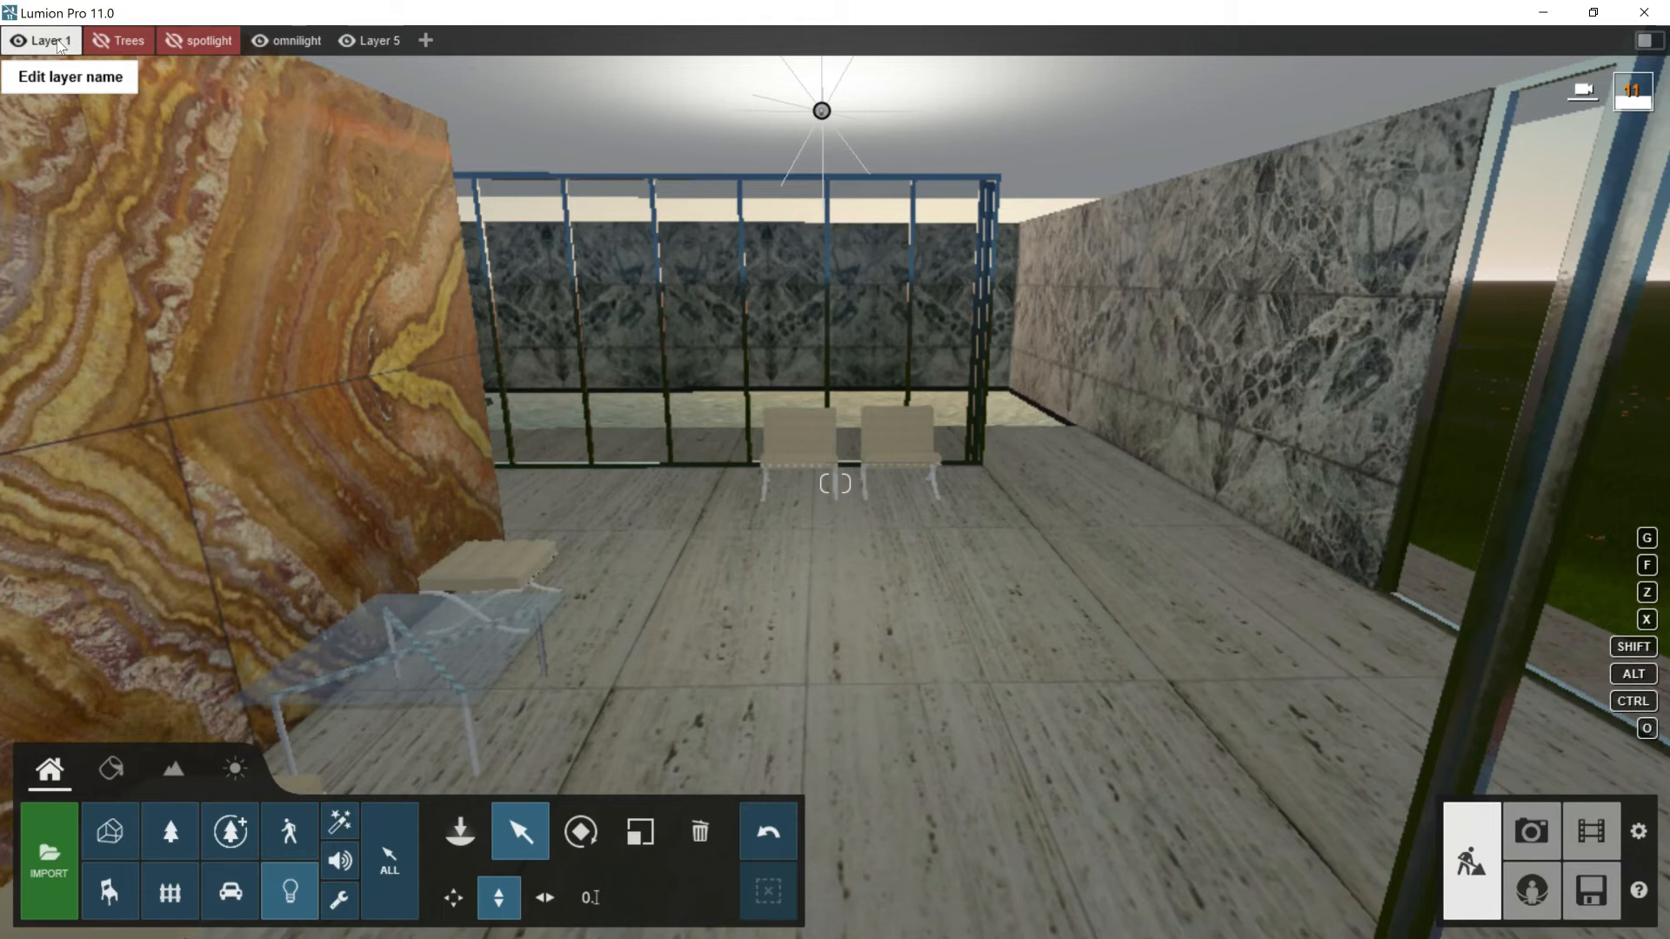
click(261, 42)
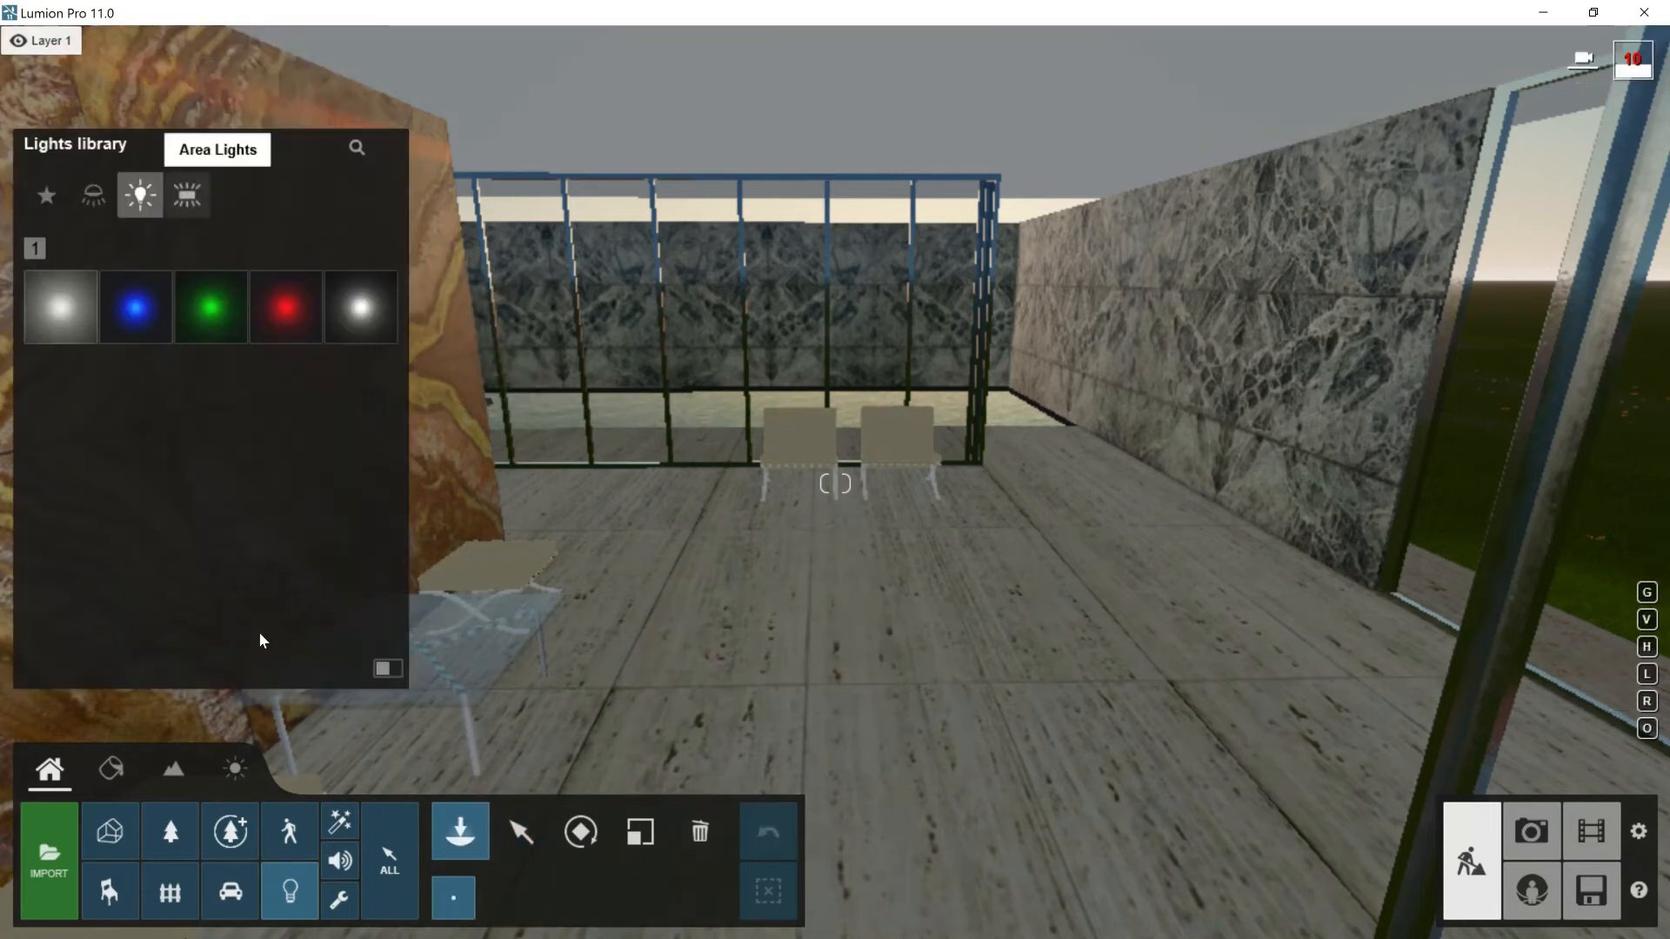
- Place a square area light on the floor in front of the chairs and lift it to just below the ceiling
click(187, 196)
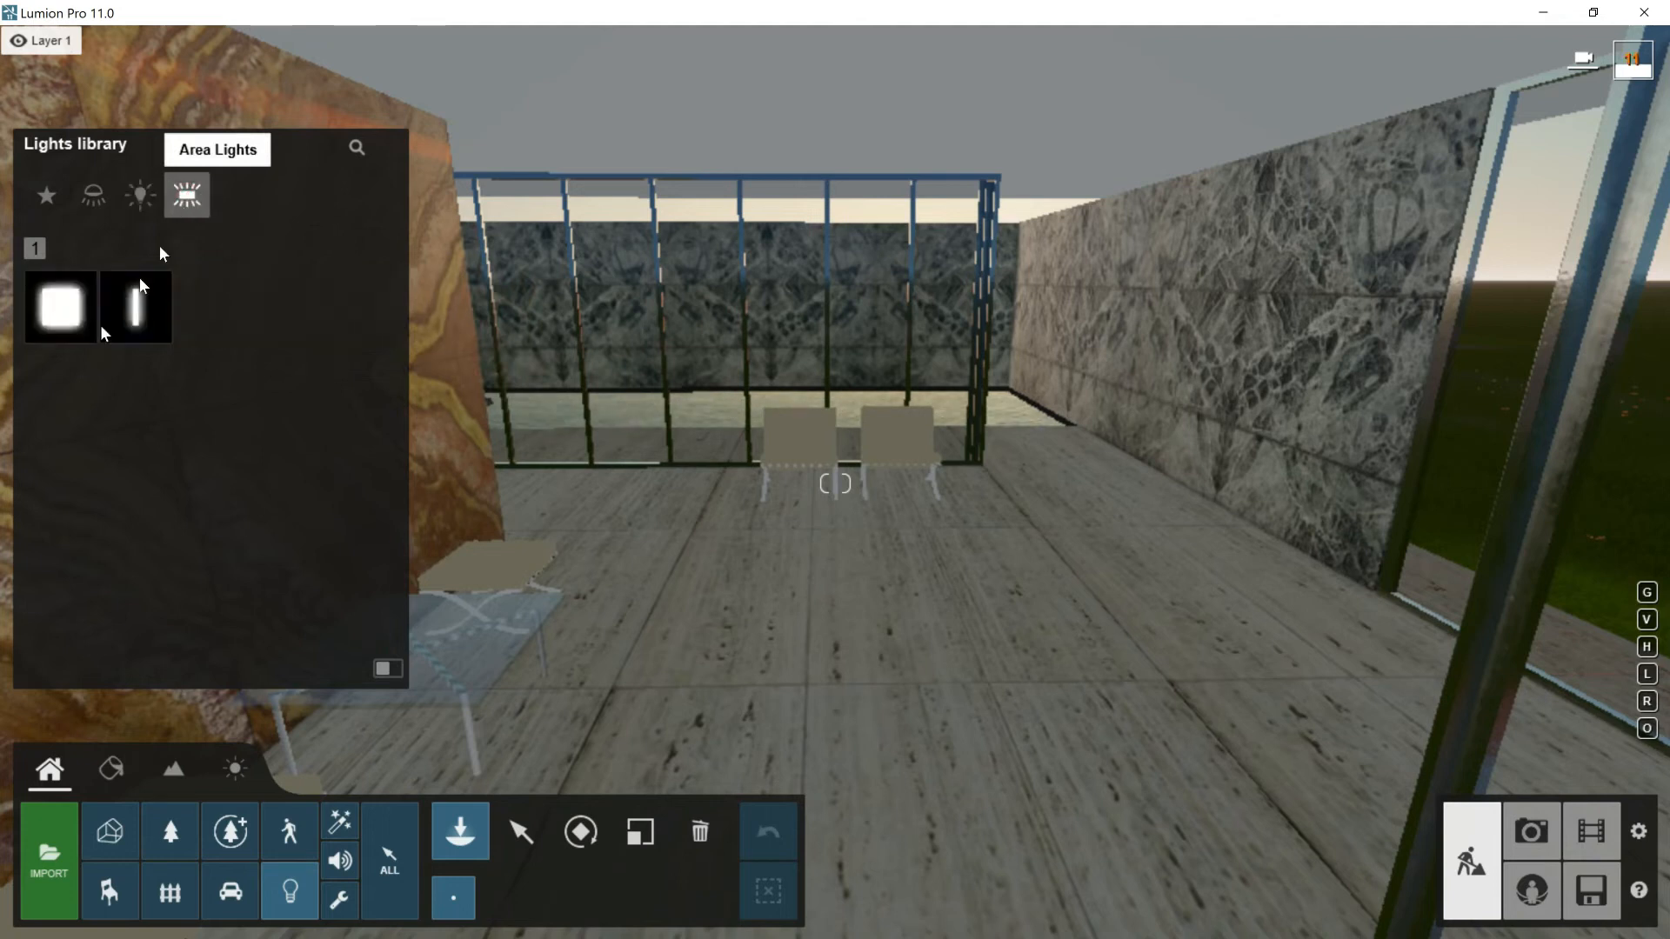
click(61, 307)
click(852, 573)
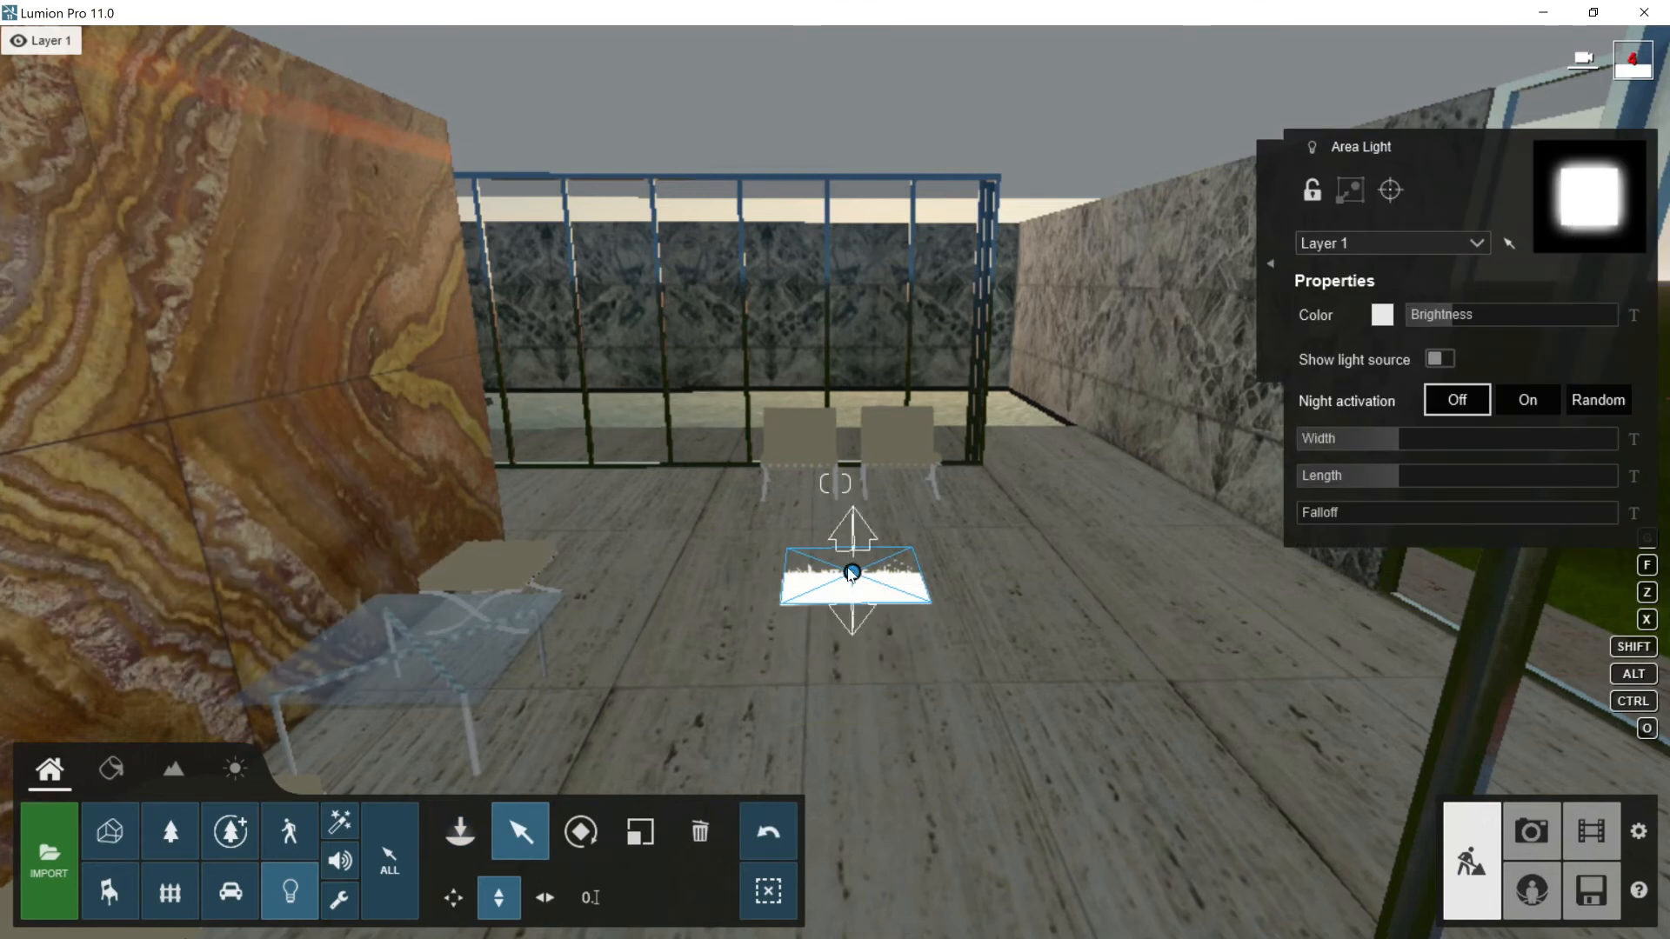
drag(858, 520, 864, 372)
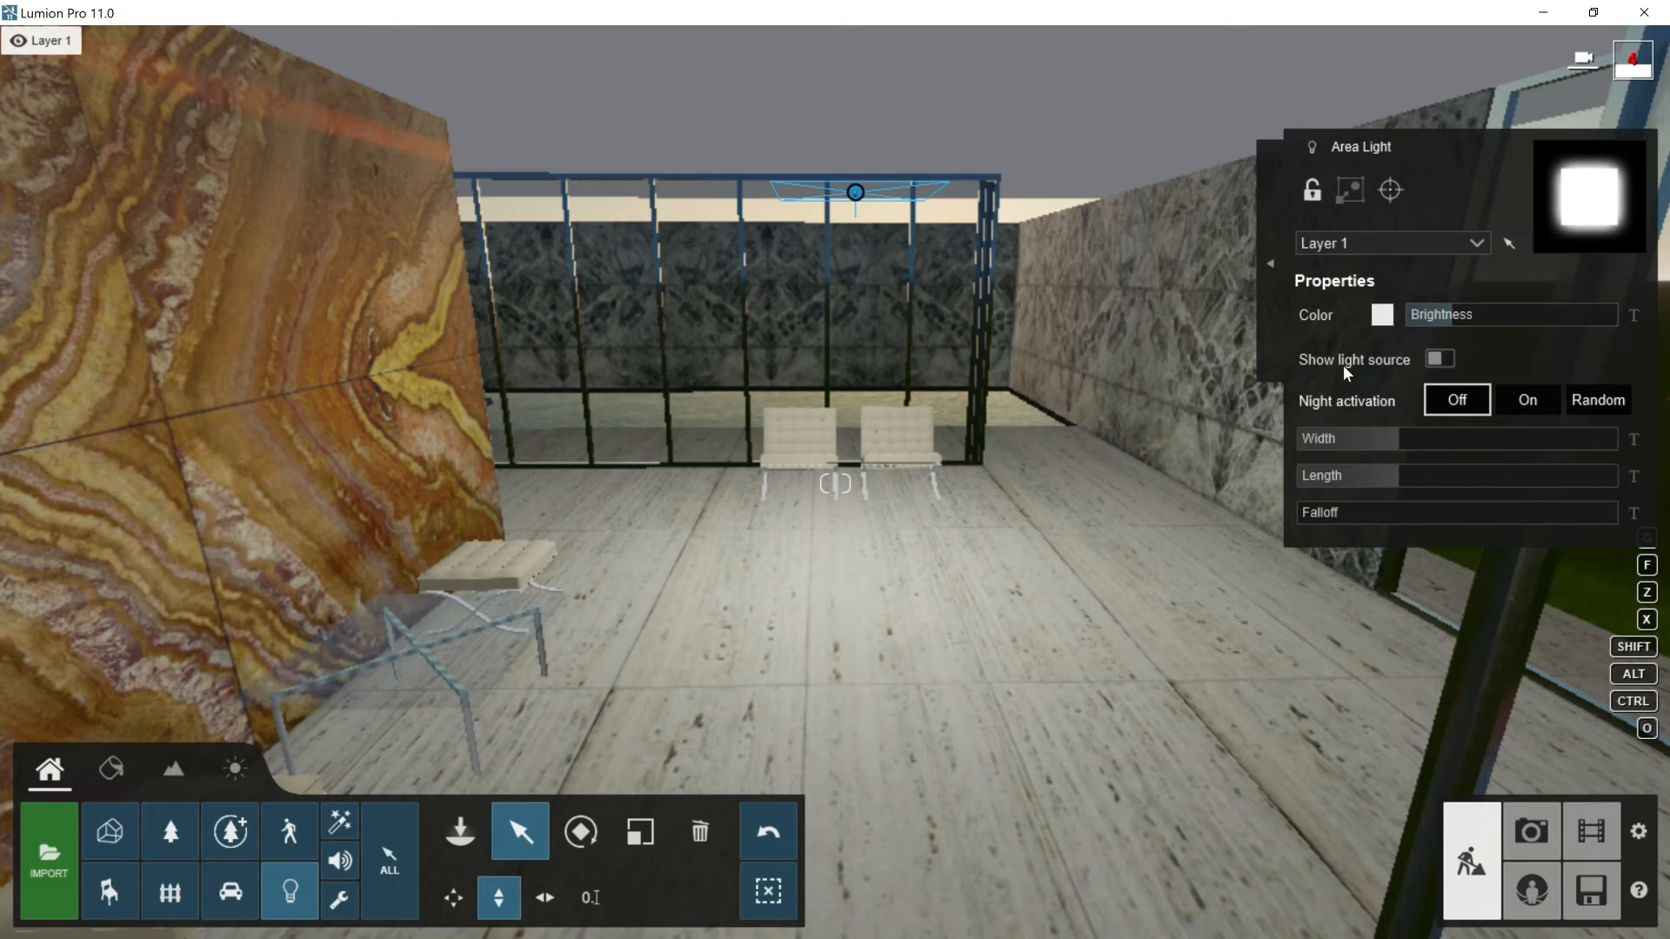
- Show the area light's source and enlarge its width to nearly half and its length to about two thirds of the range
click(1442, 355)
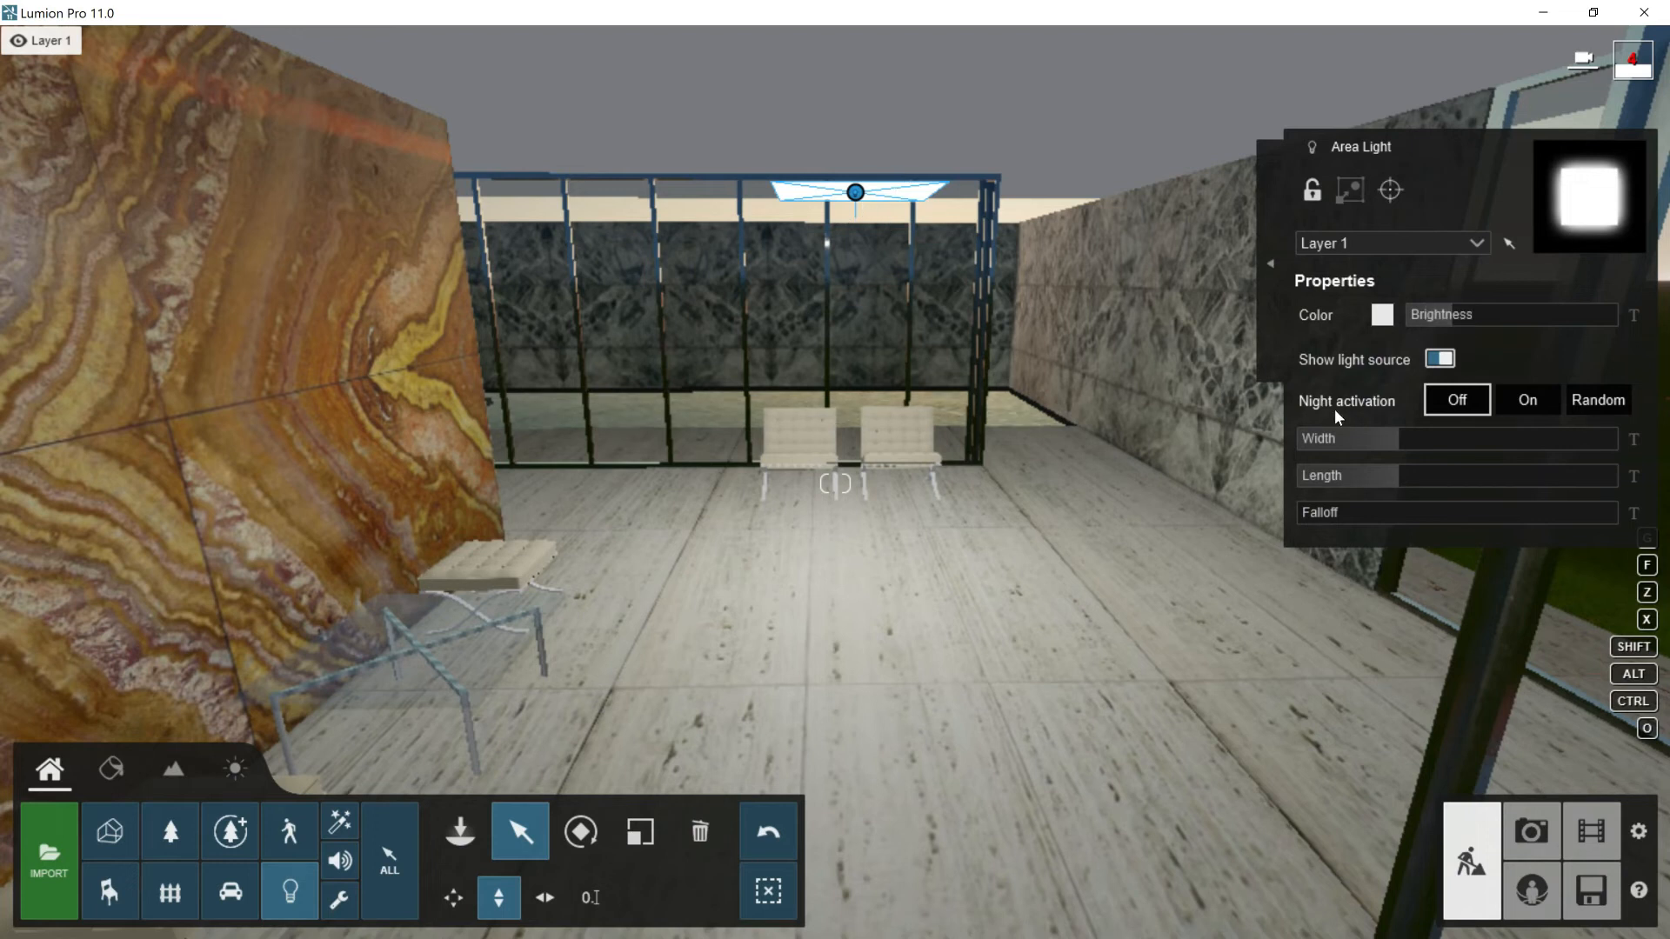
click(1396, 439)
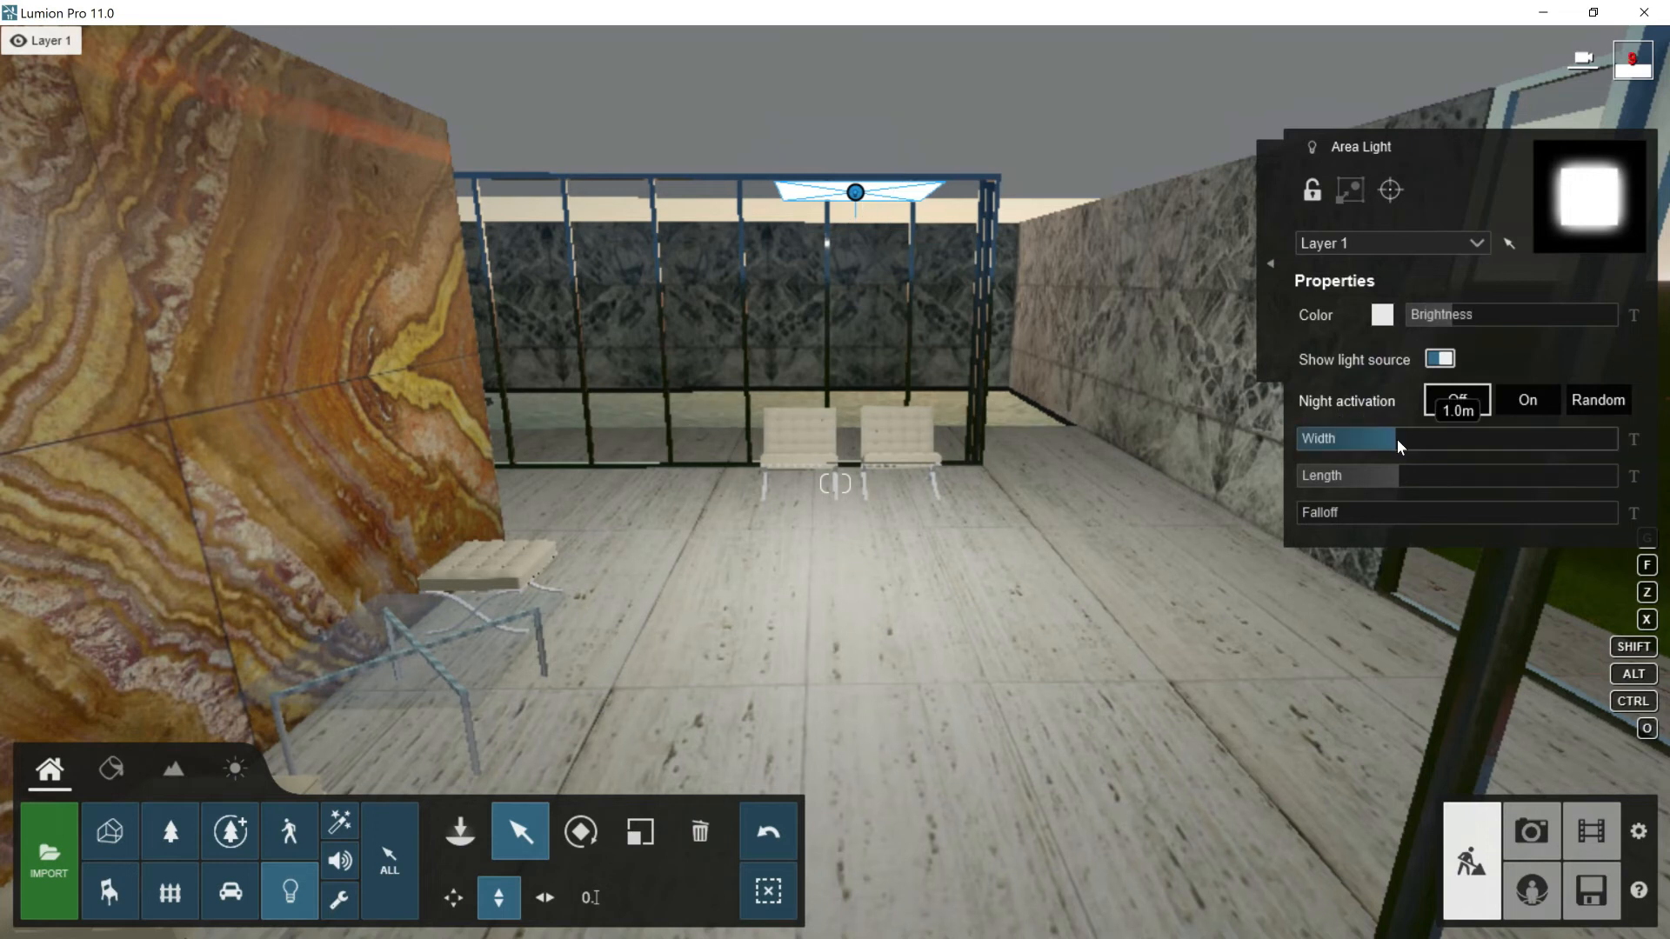
drag(1396, 435, 1501, 476)
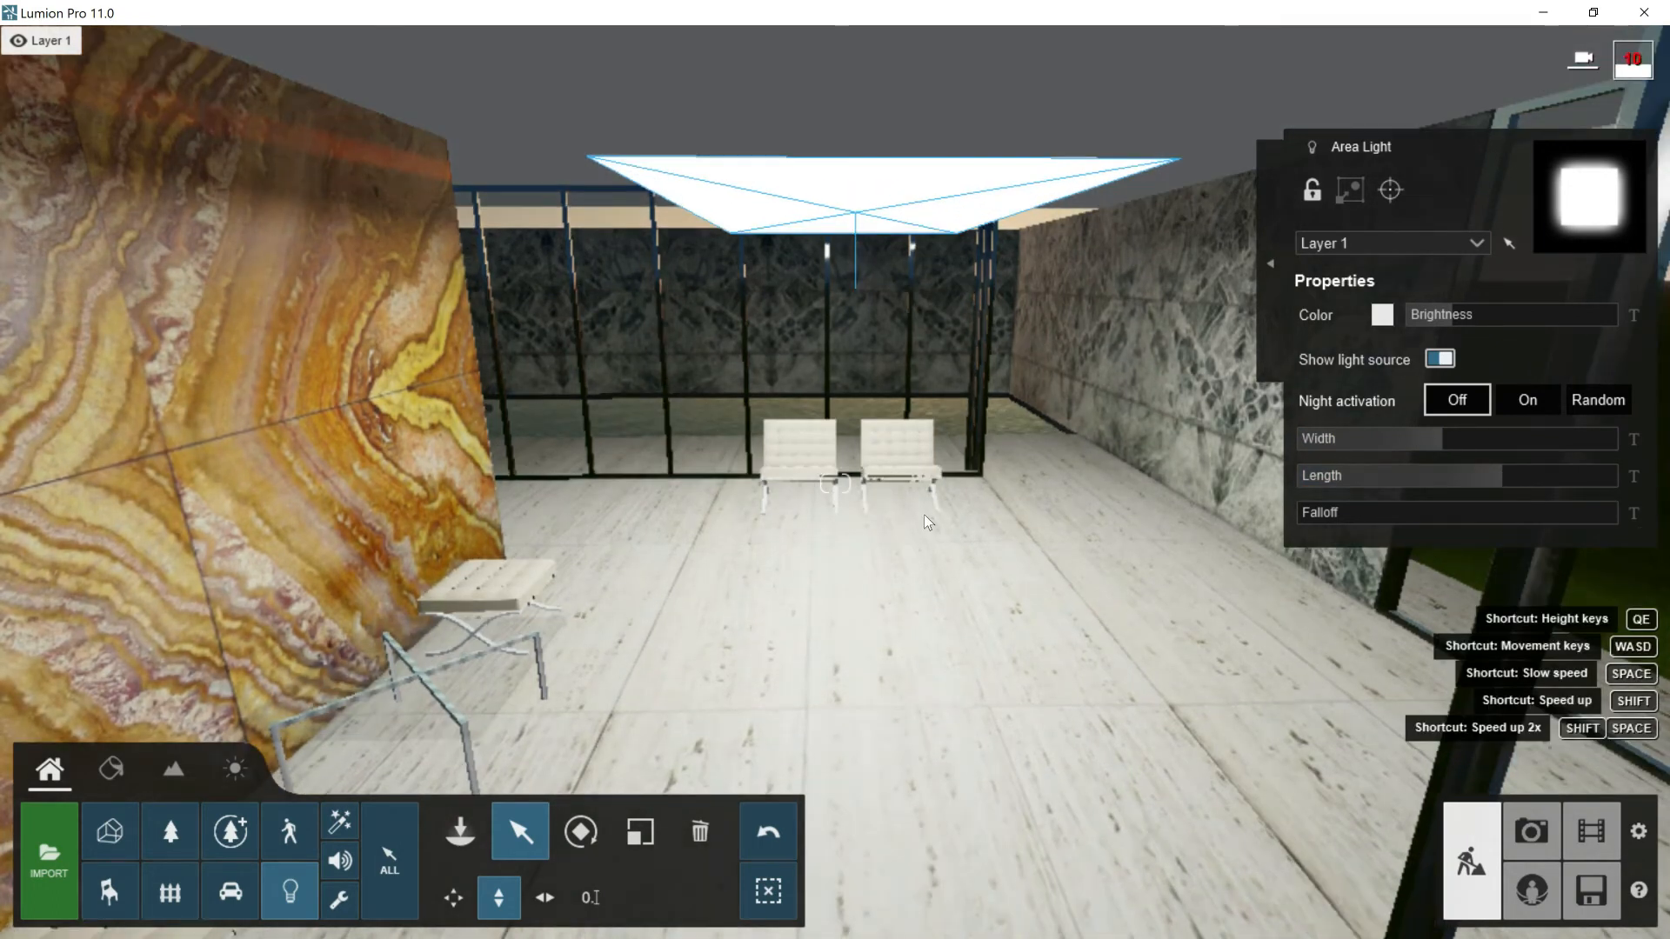
- Try the orientation tool on the enlarged area light
key(e)
key(e)
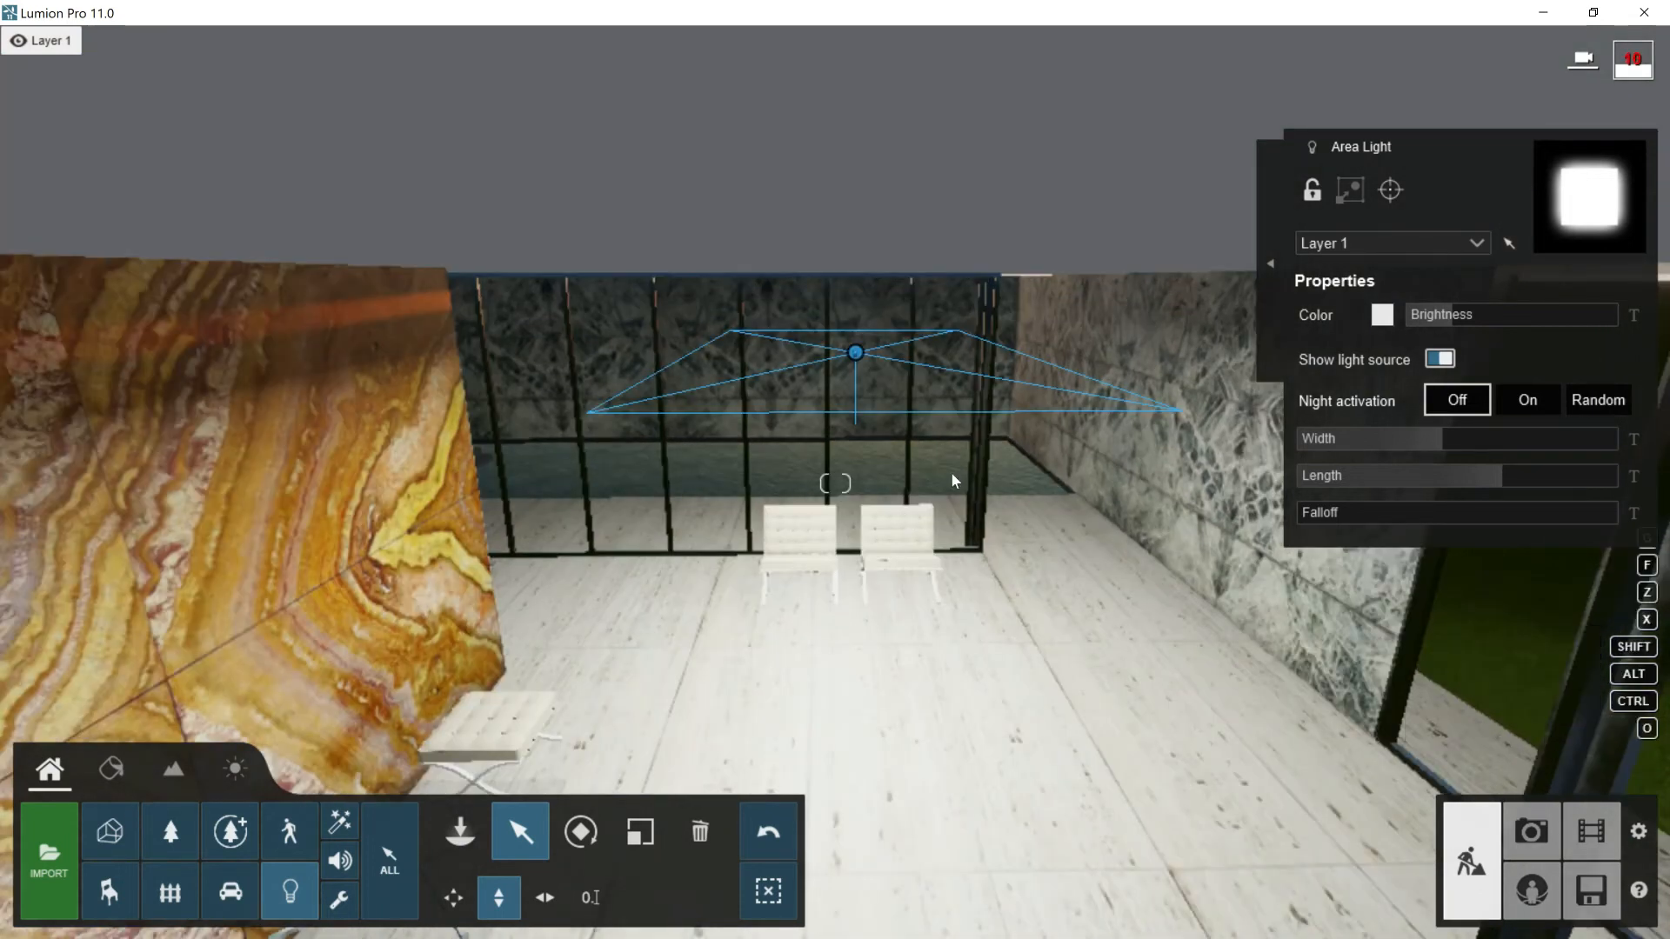
click(1392, 189)
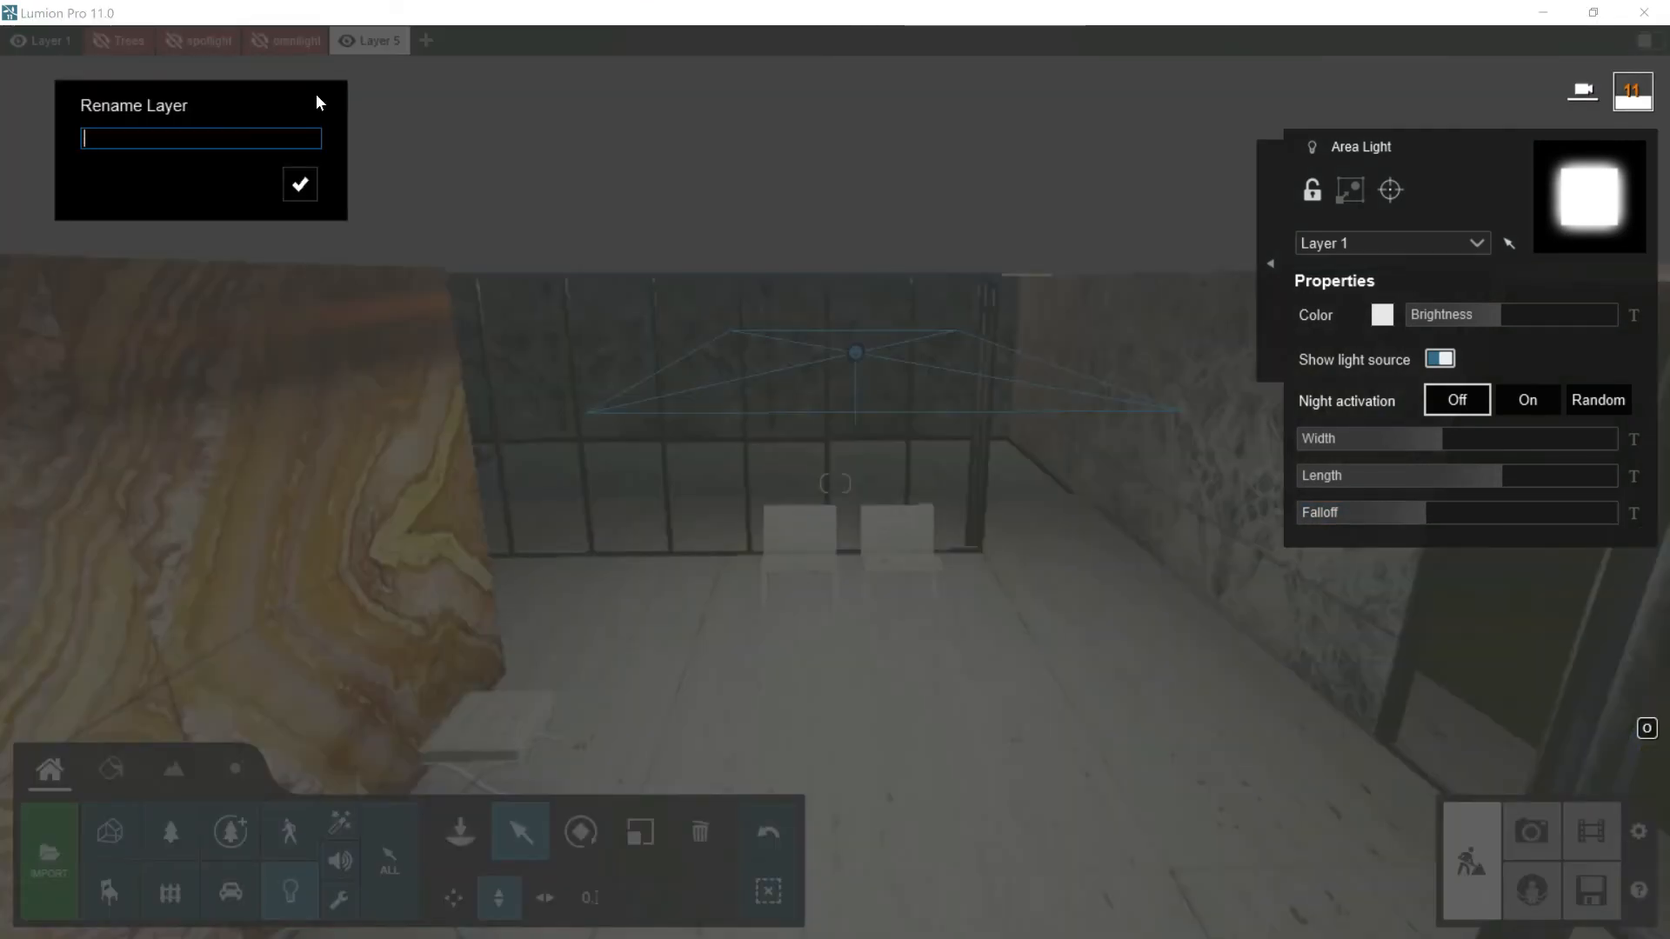
- Put the area light on Layer 5, renamed as areal light, and hide that layer
text(areal light)
key(Return)
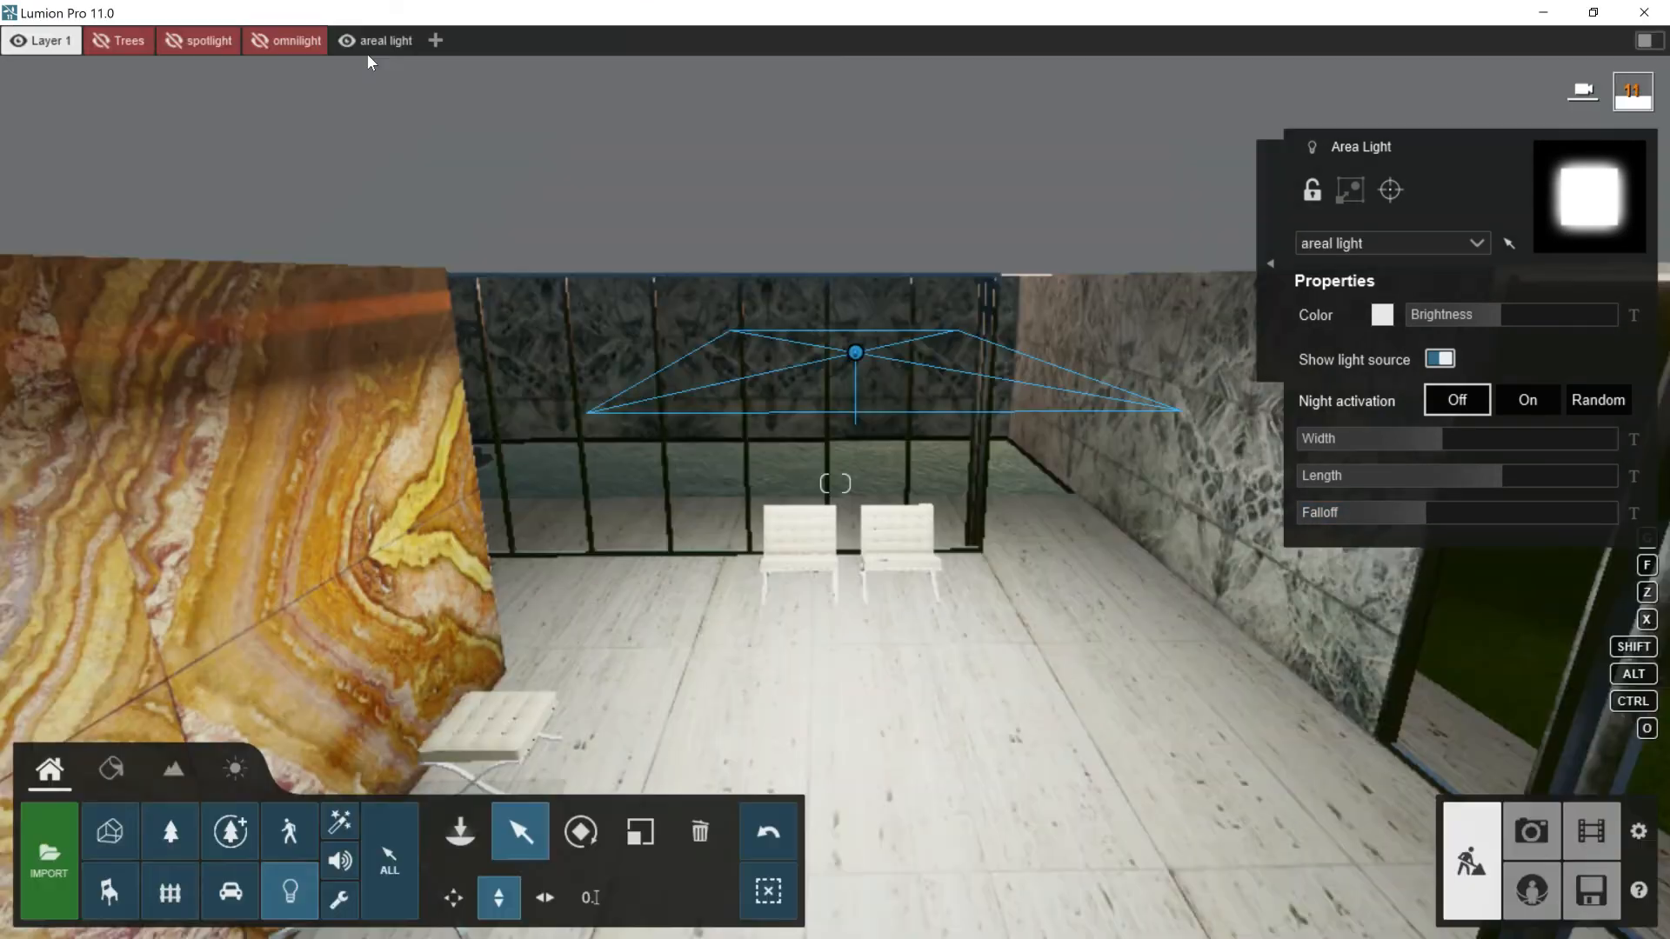
click(352, 43)
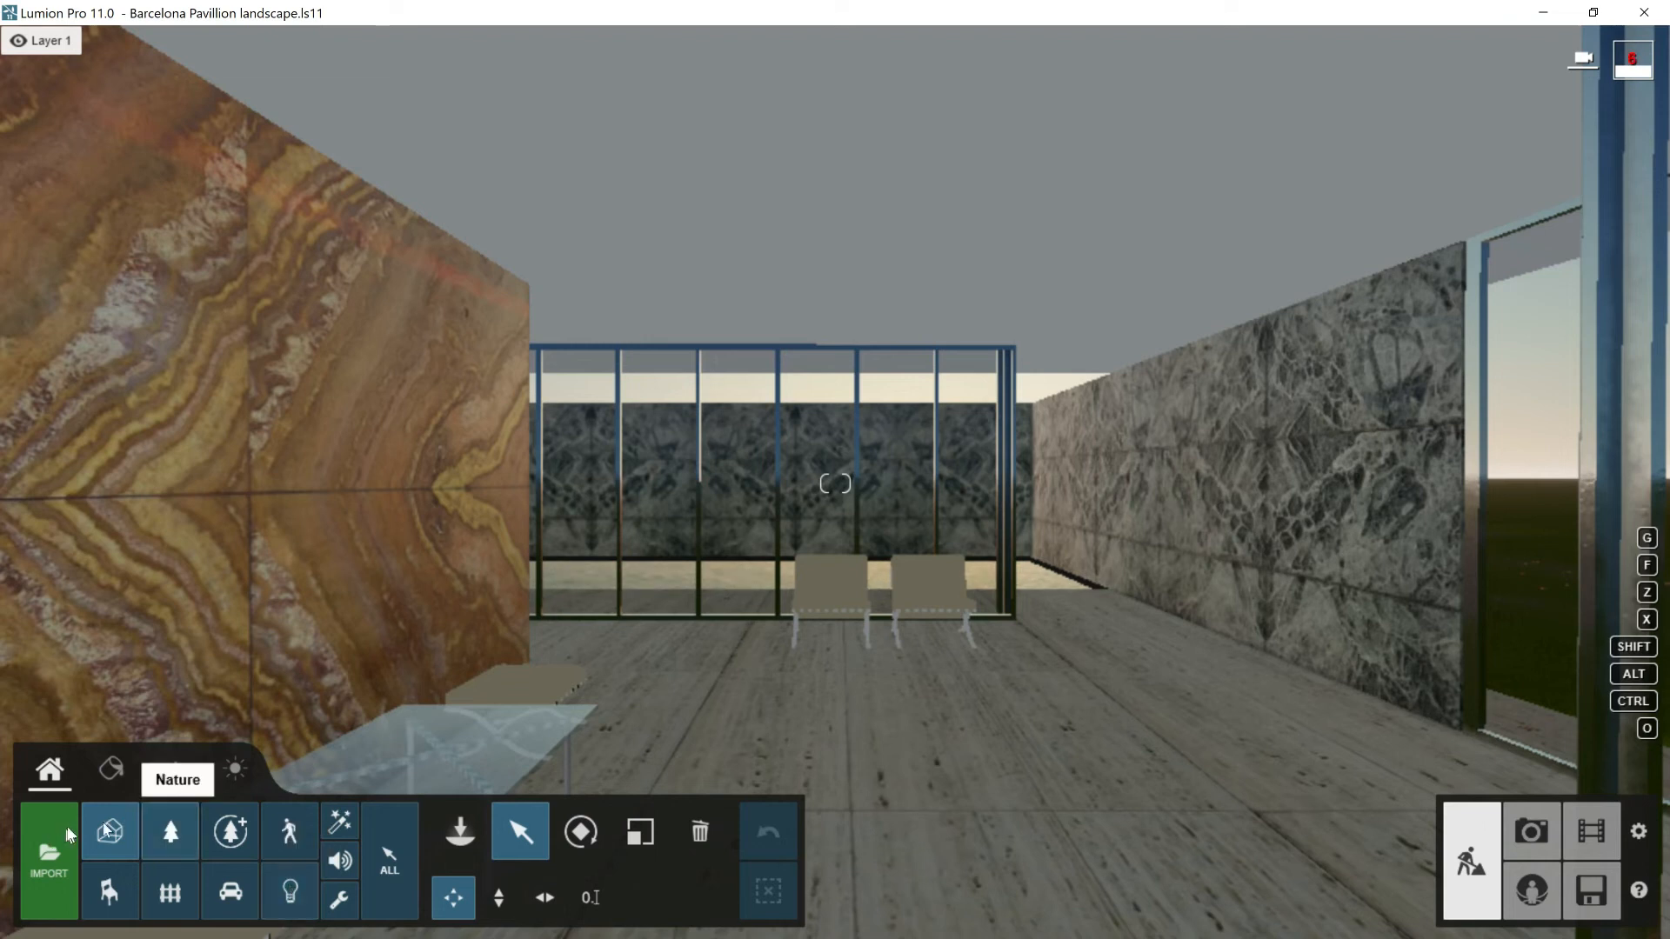
- Import luminary1.skp into the Main category as luminary1 and place one copy on the floor in front of the chairs
click(50, 861)
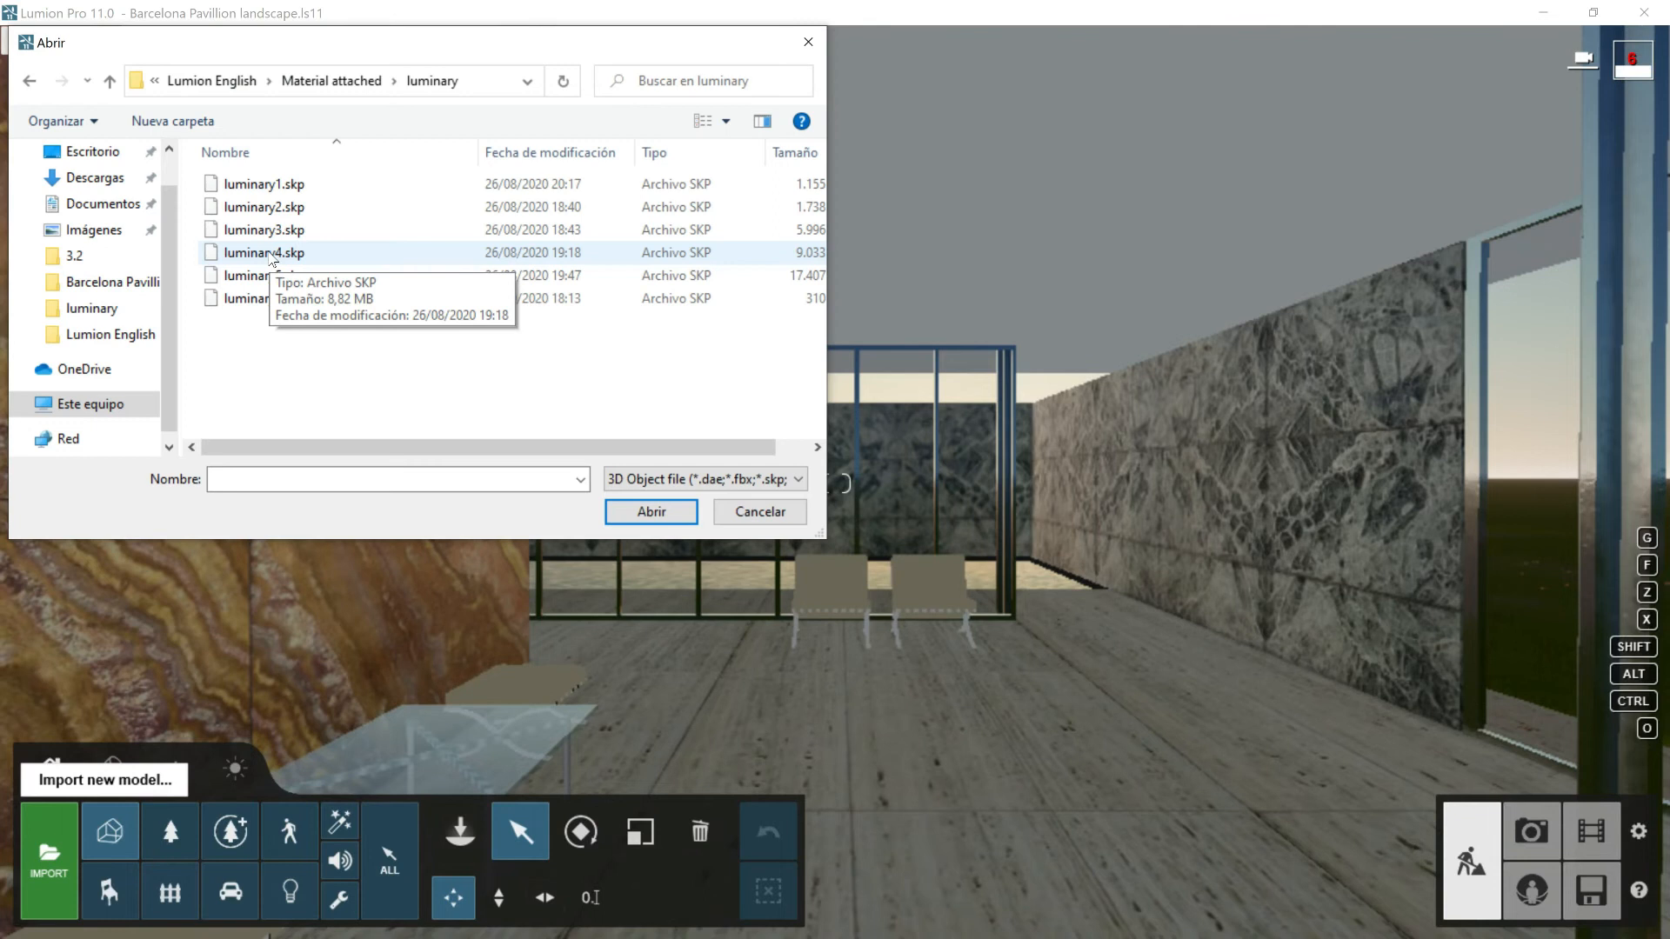
double_click(263, 186)
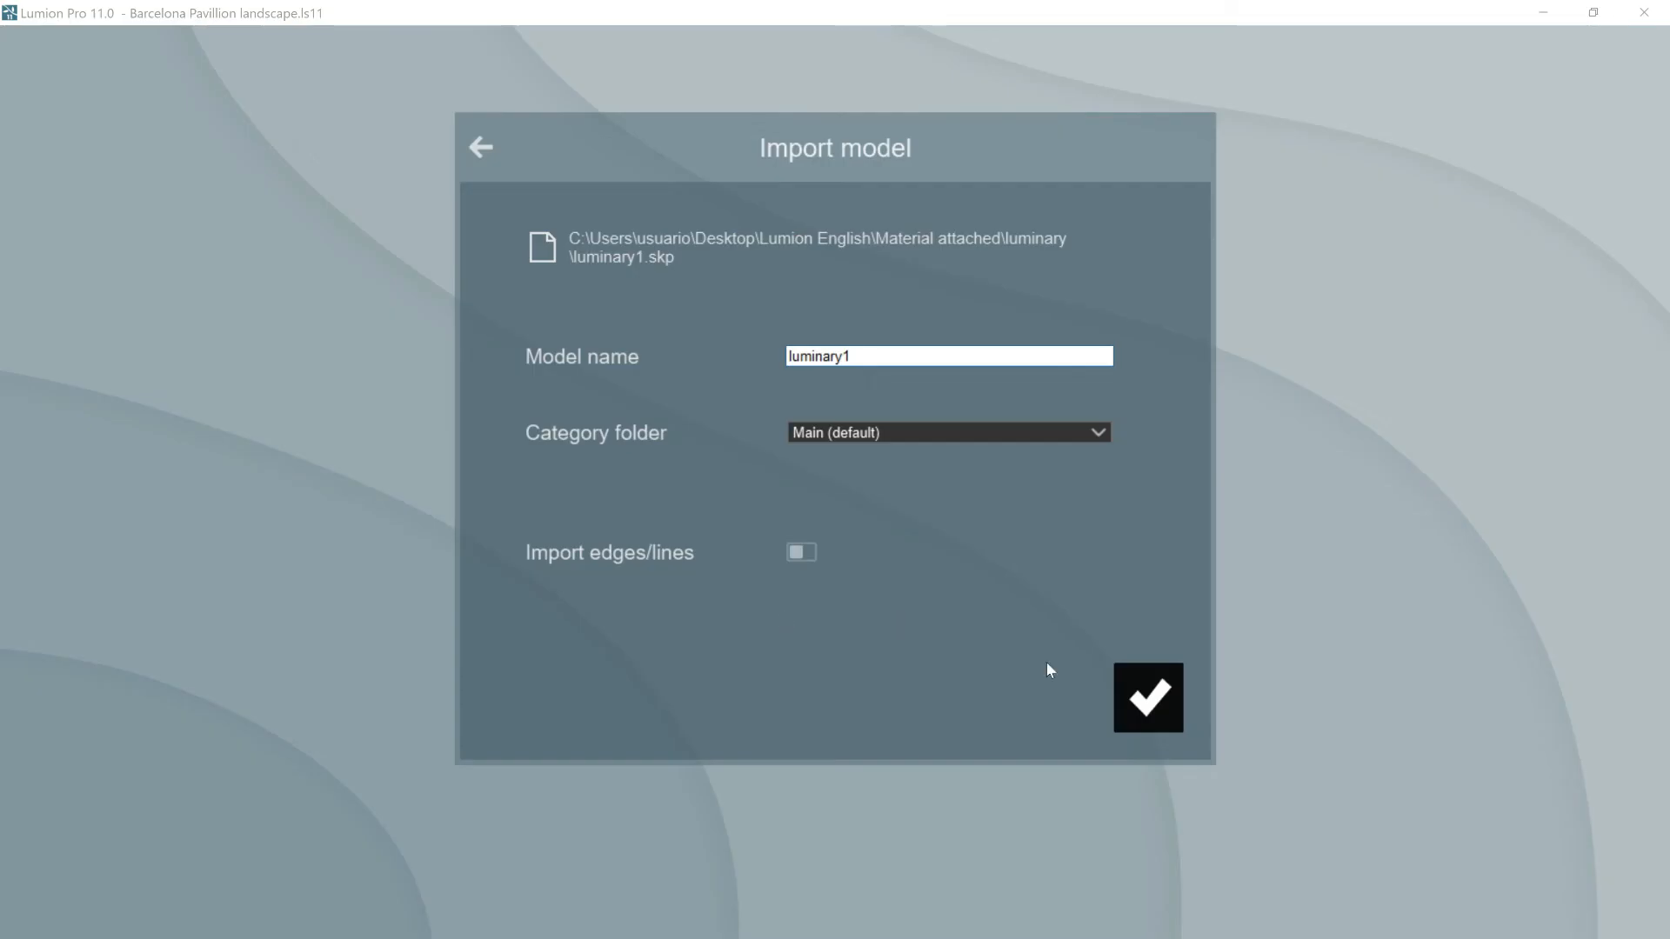
click(1146, 698)
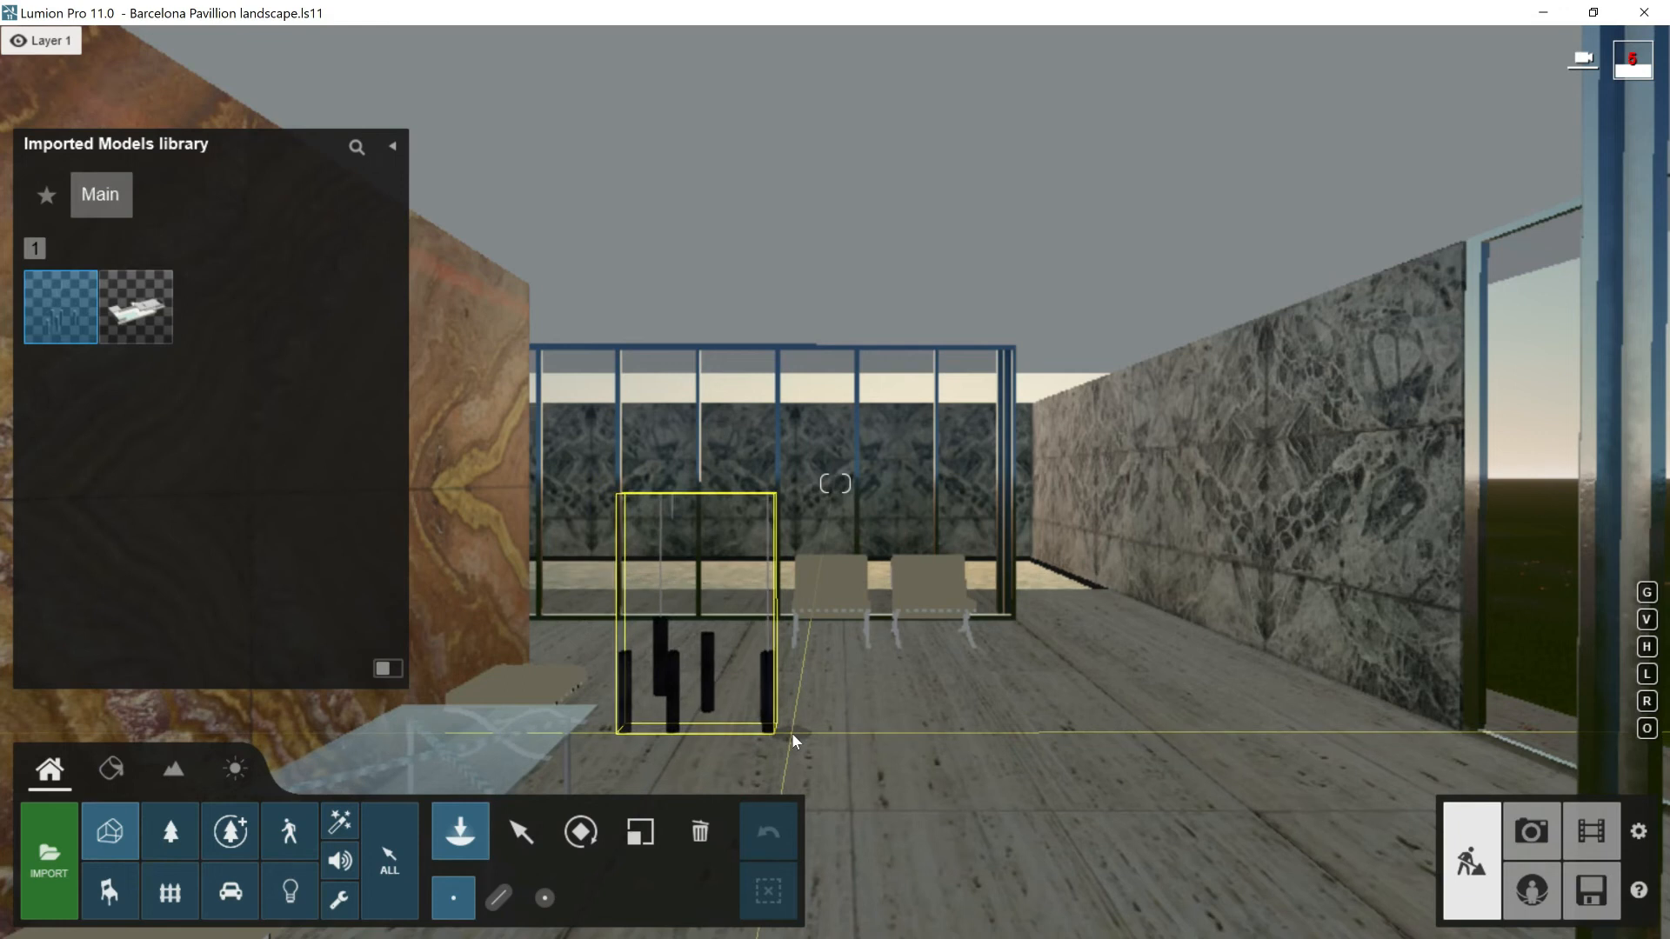
click(787, 731)
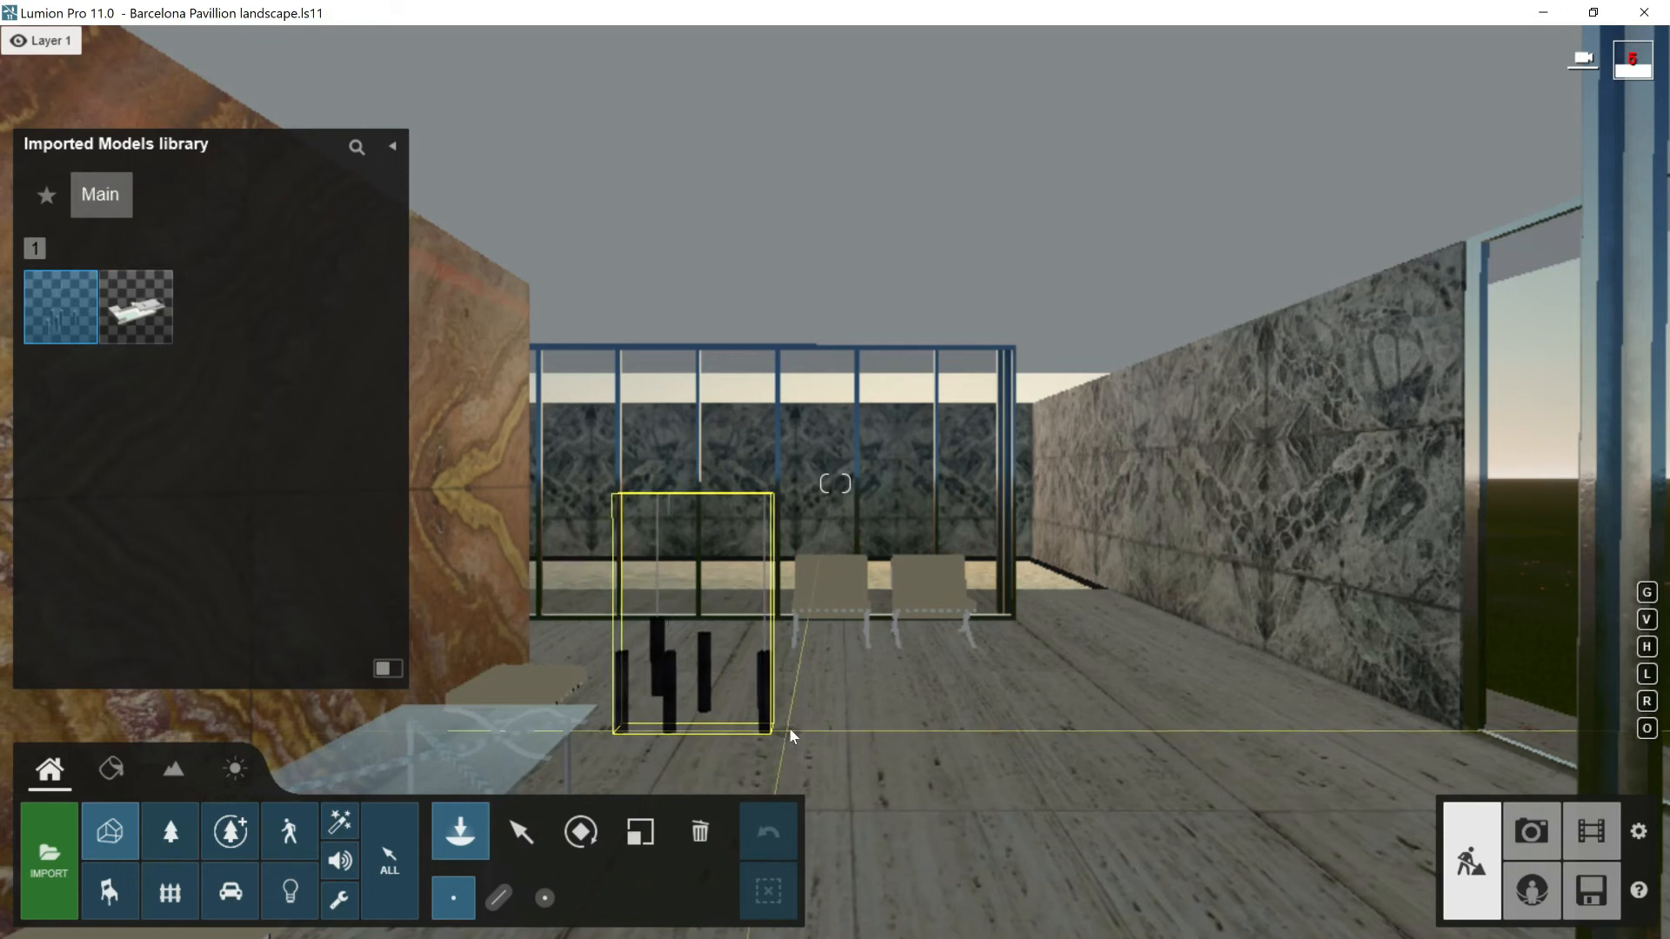
- Raise the luminary1 model vertically so its black cylinders hang from the ceiling
click(531, 832)
click(503, 889)
drag(787, 724, 792, 470)
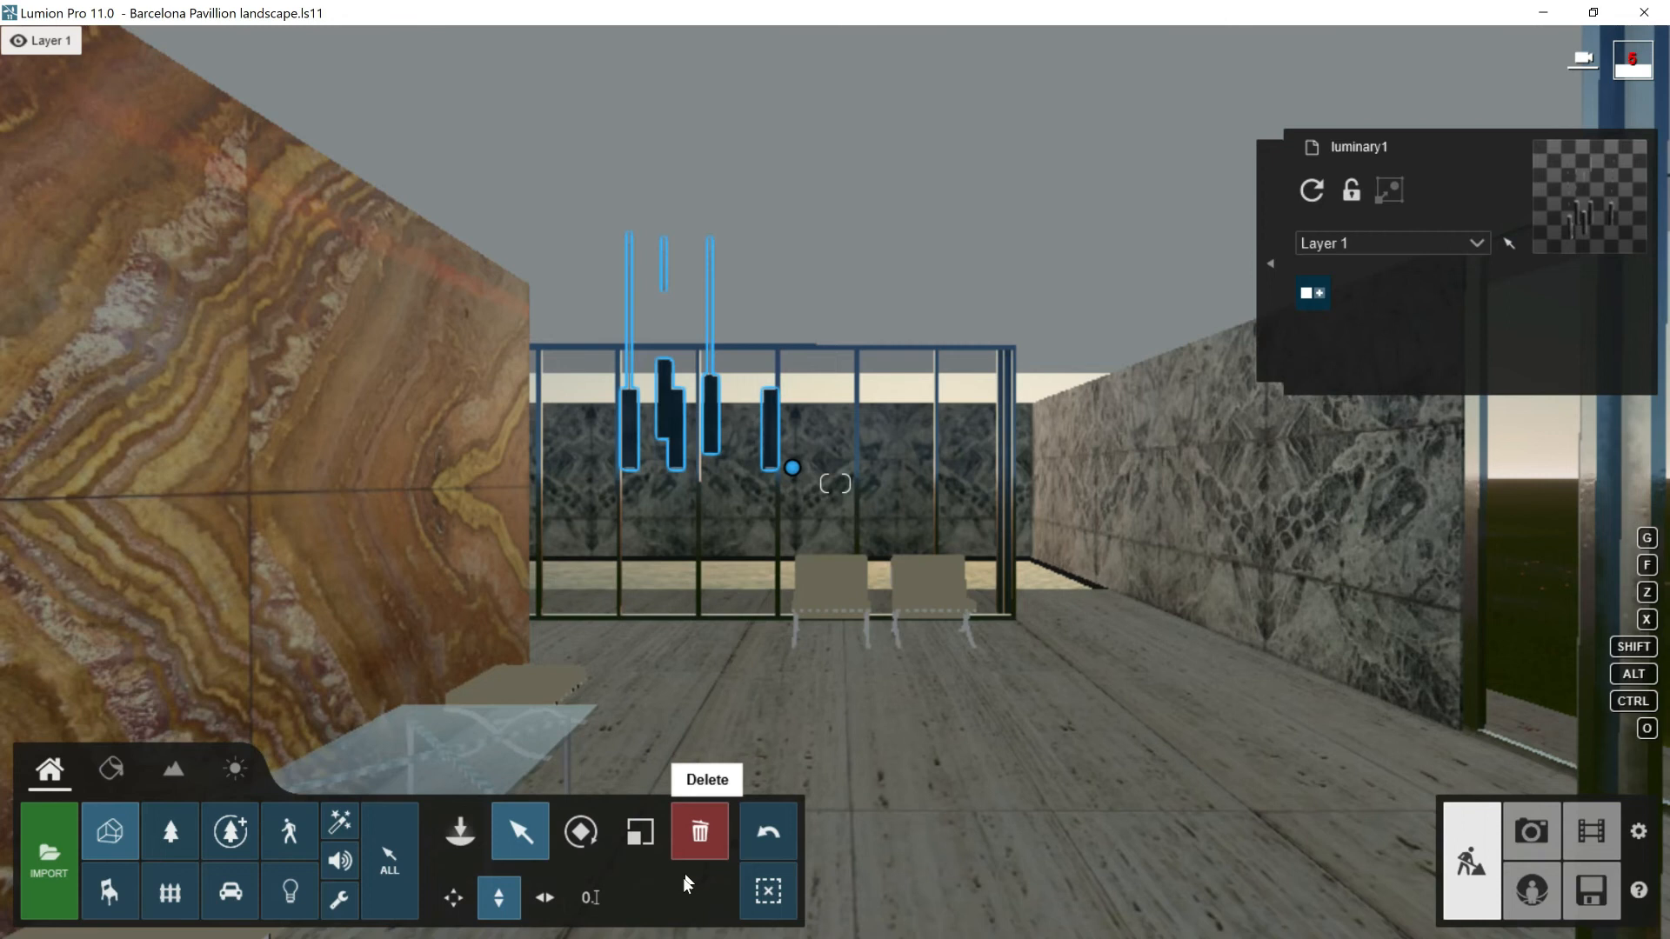
- Apply the first indoor metal material to the luminary's hanging cables and save the material change
click(112, 769)
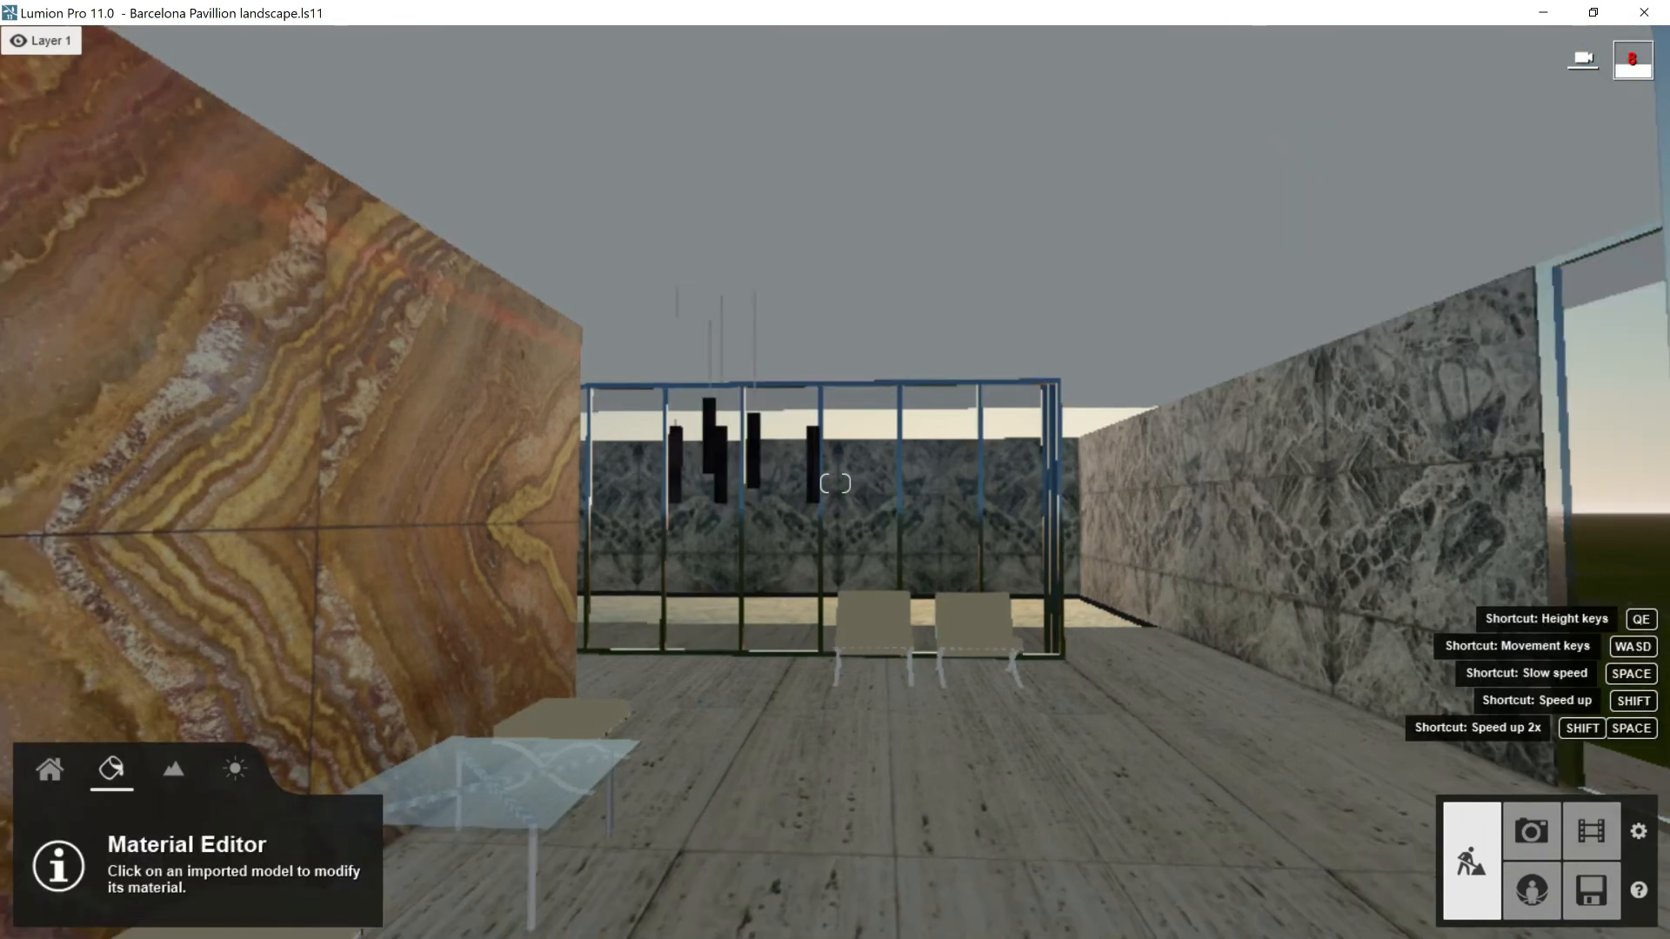
key(w)
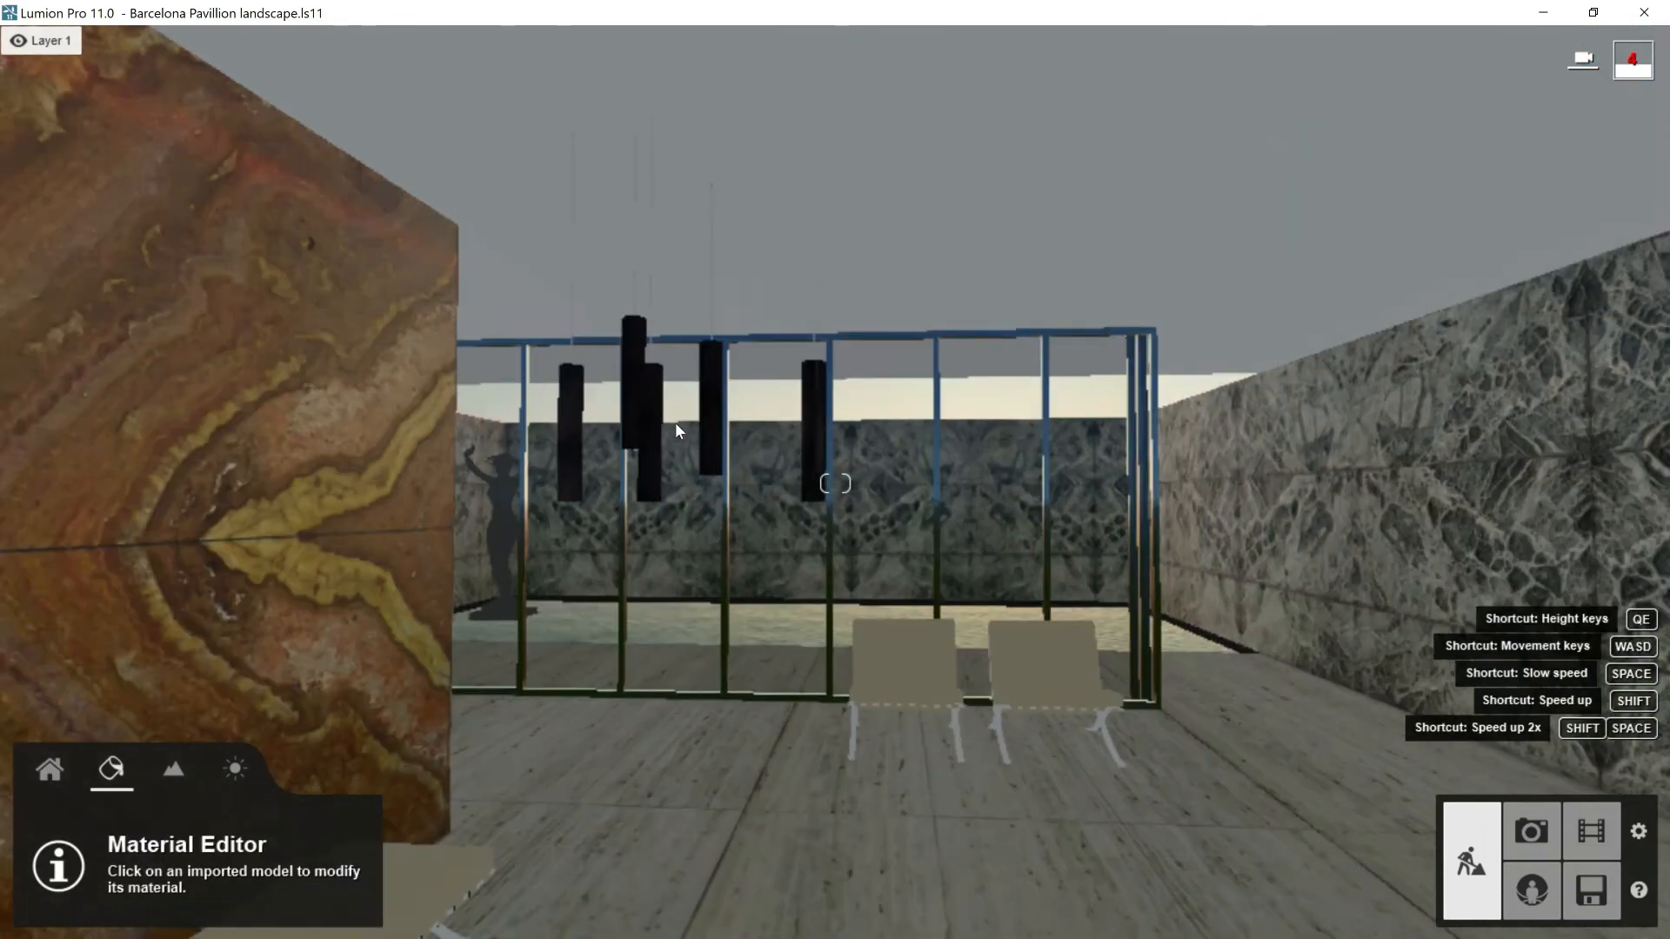
key(w)
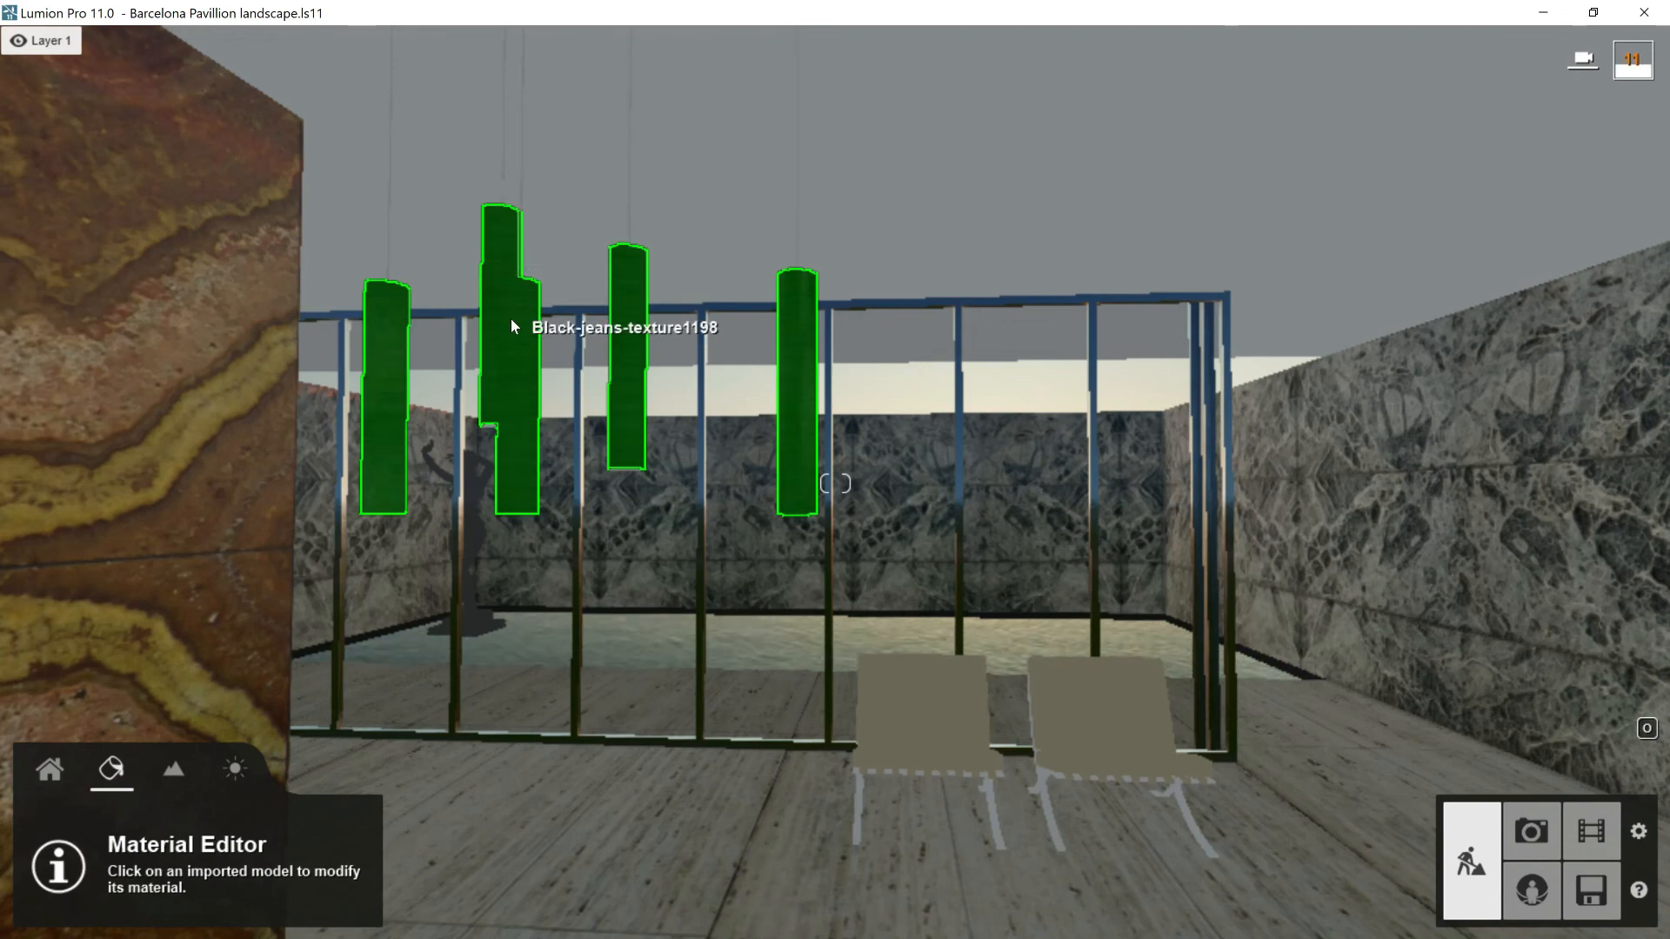
click(502, 186)
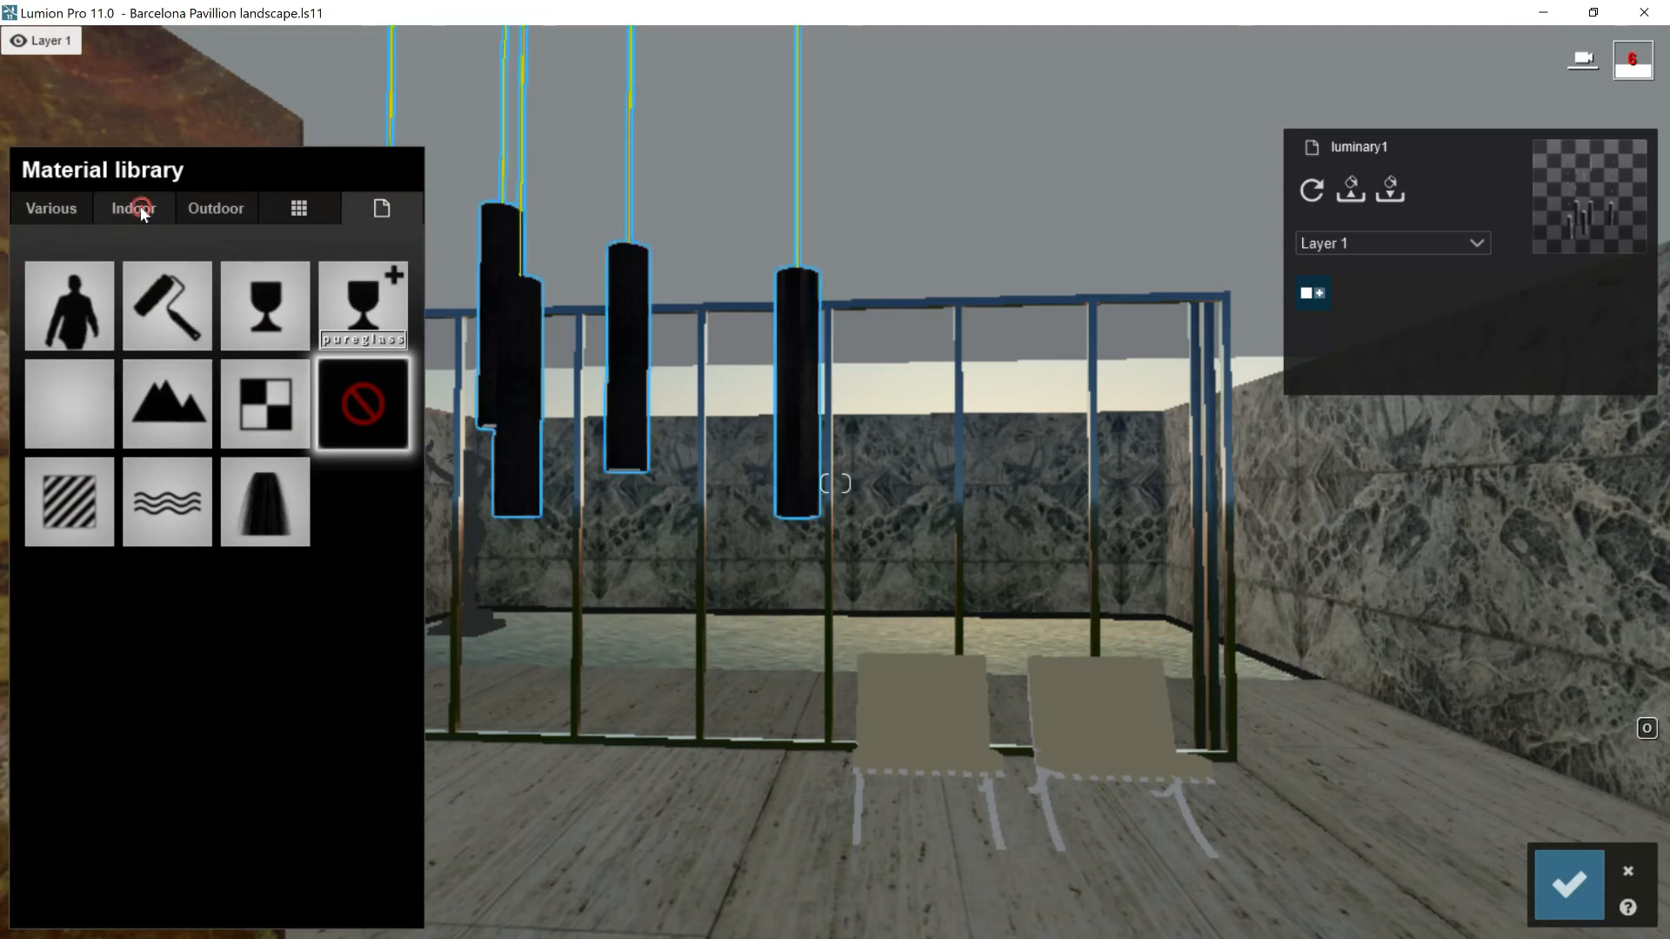
click(134, 208)
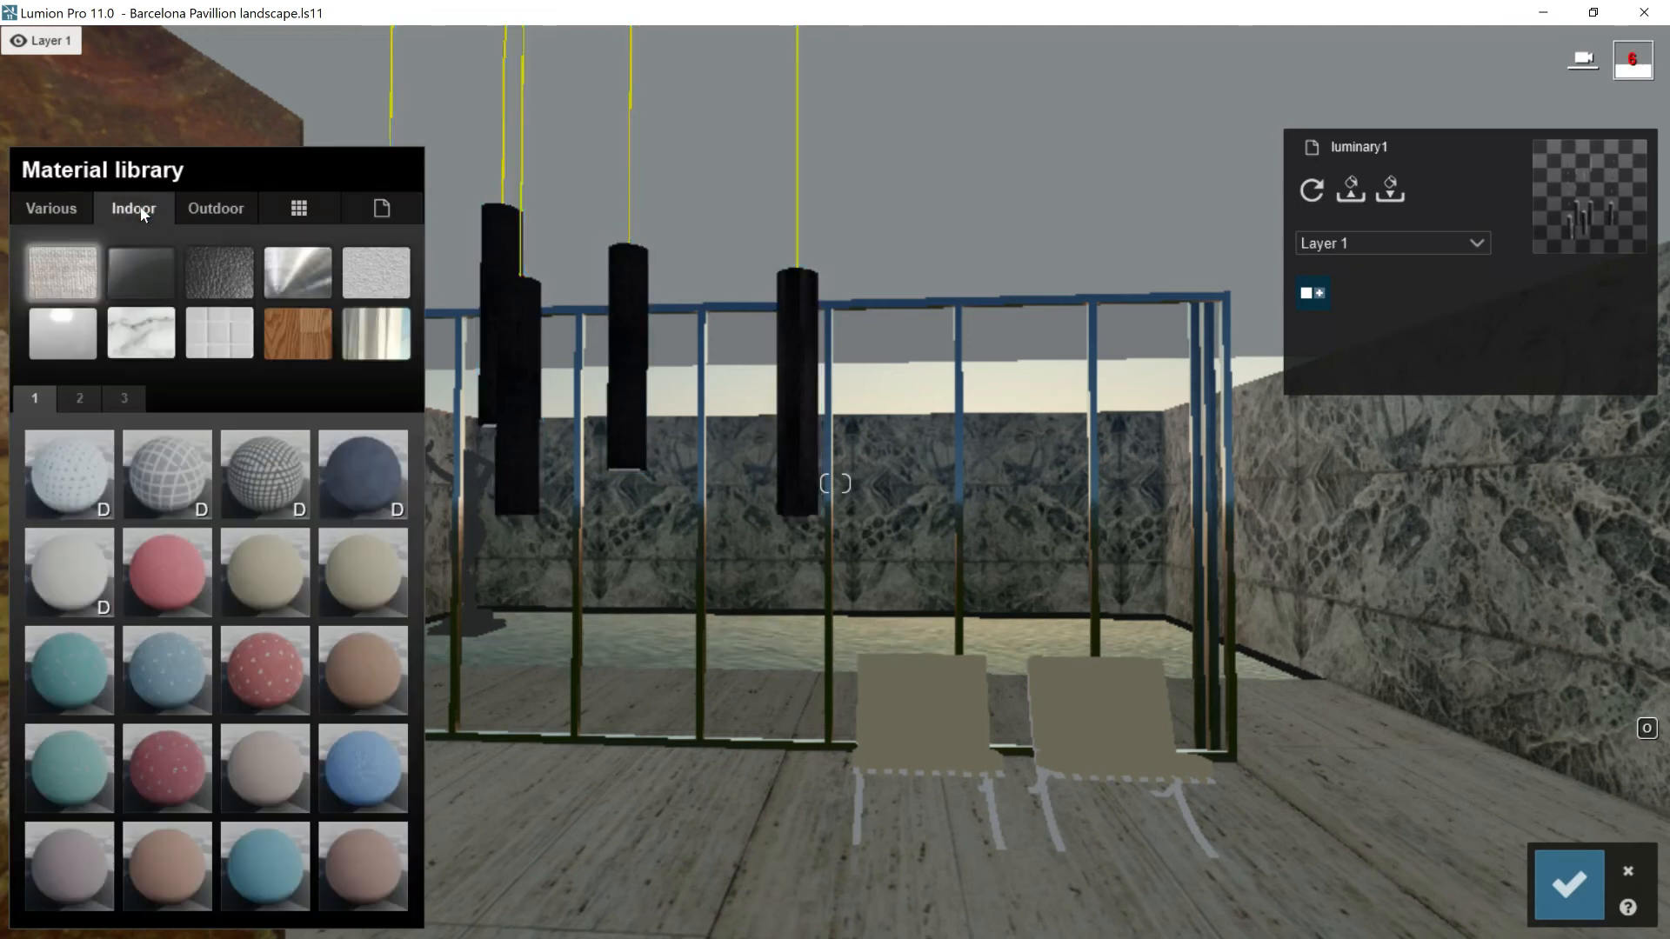
click(297, 272)
click(67, 462)
click(1569, 885)
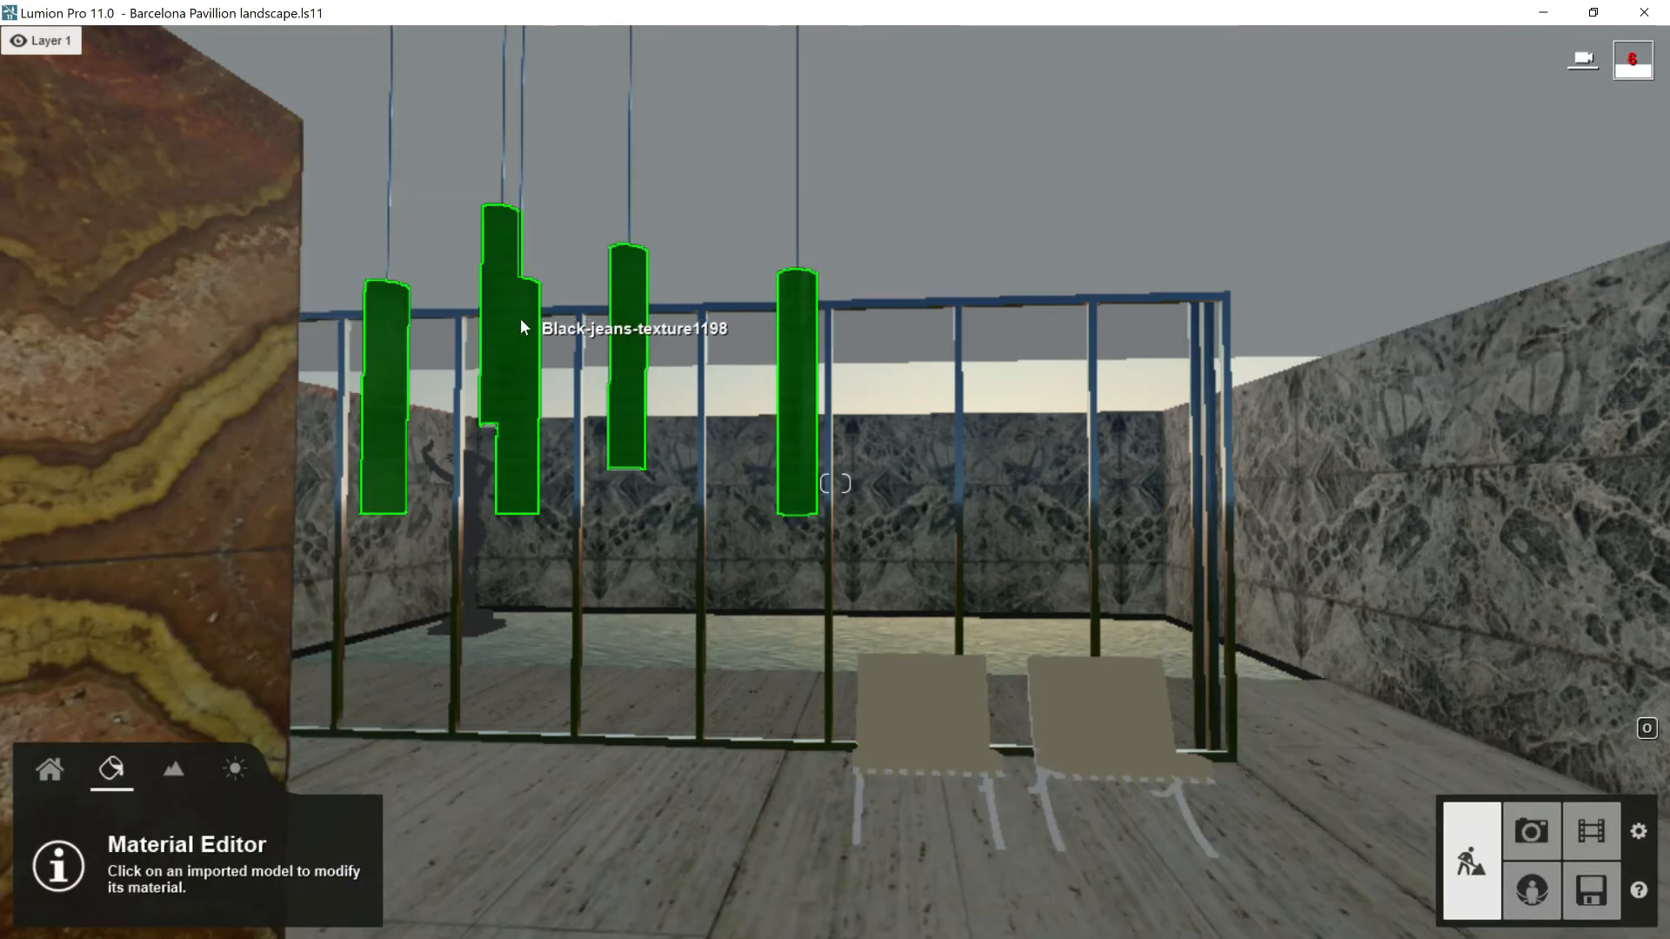
- Give the luminary's black cylinders a Standard material with Emissive raised to about half of its range, and save it
click(520, 318)
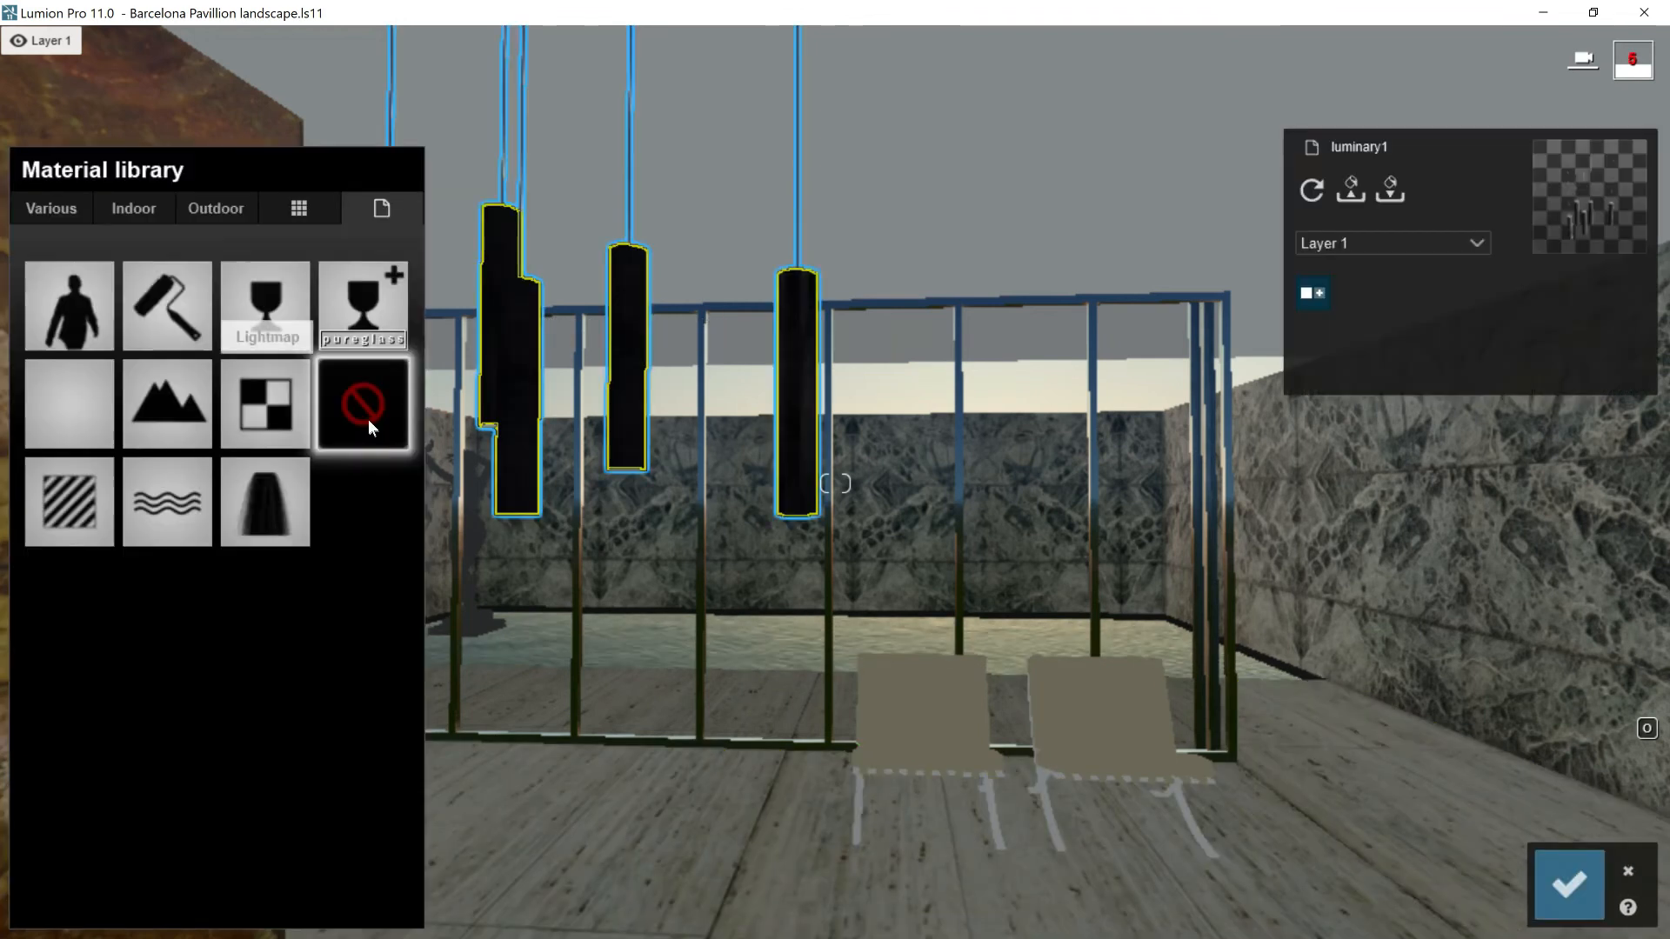
click(94, 499)
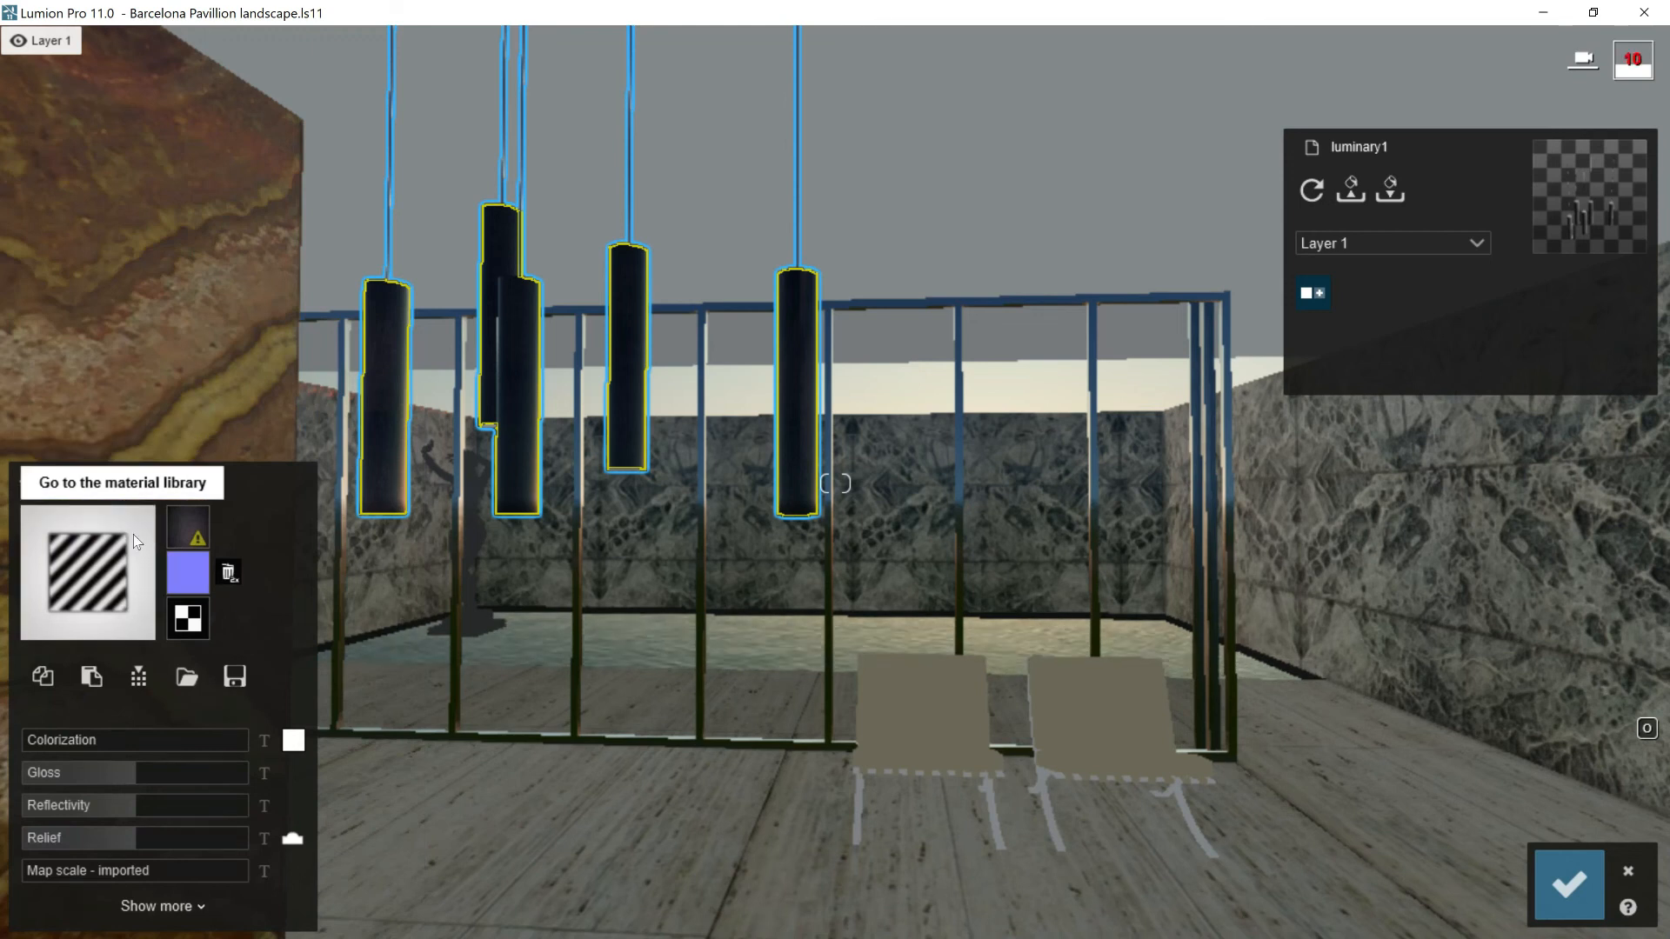
click(185, 906)
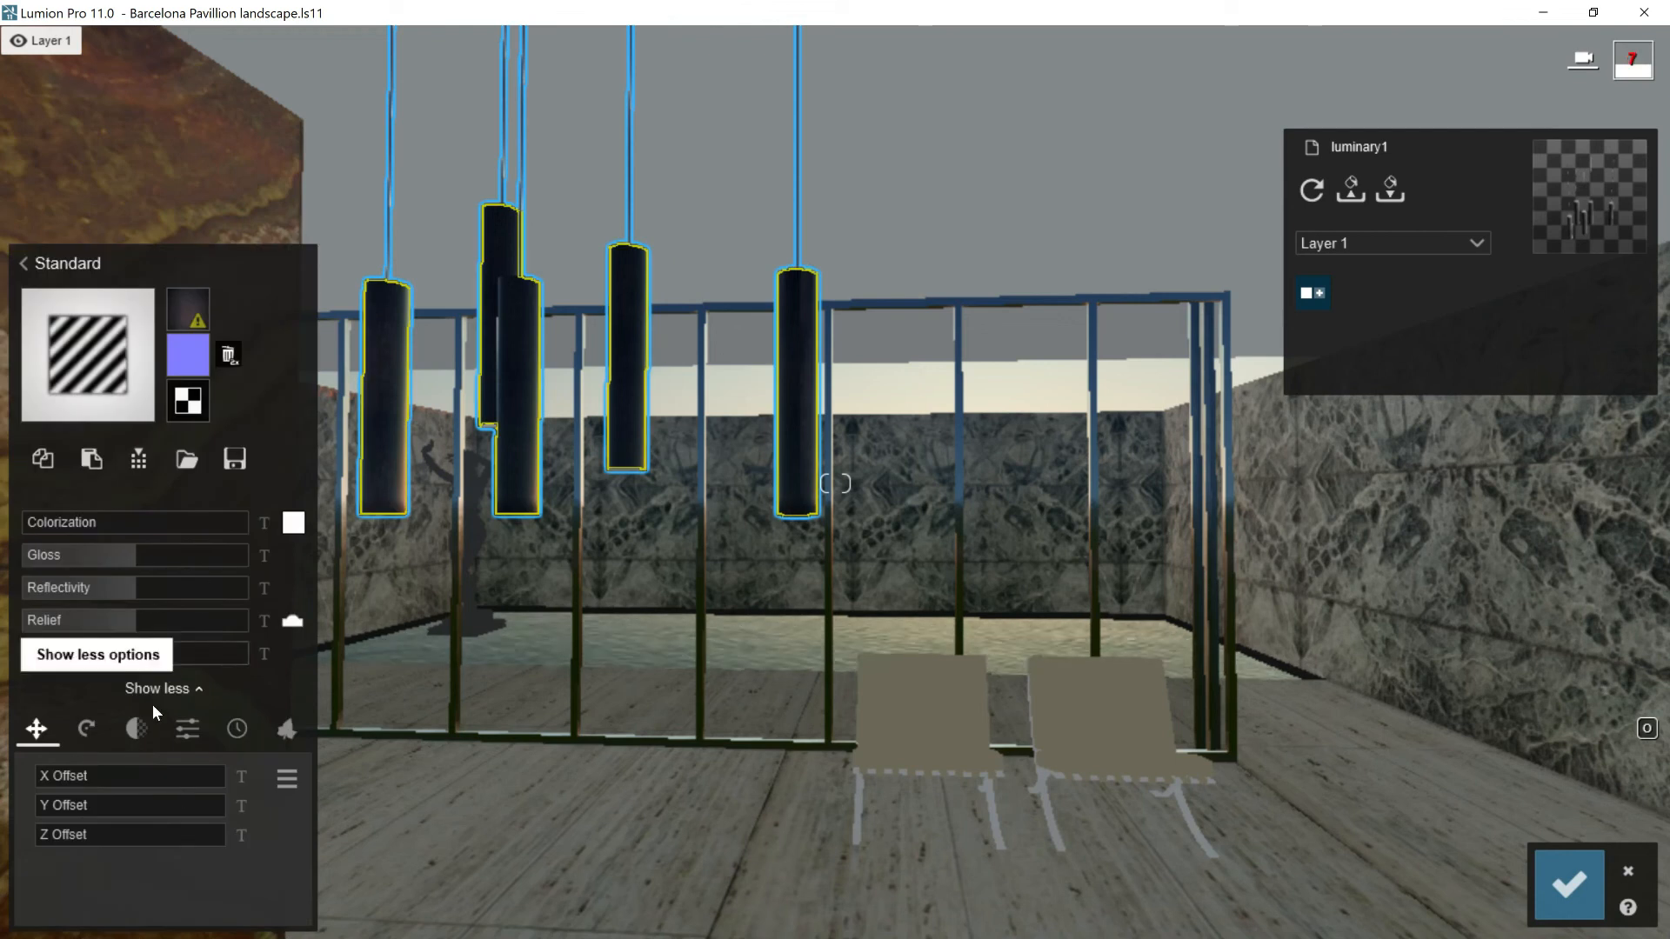
click(188, 731)
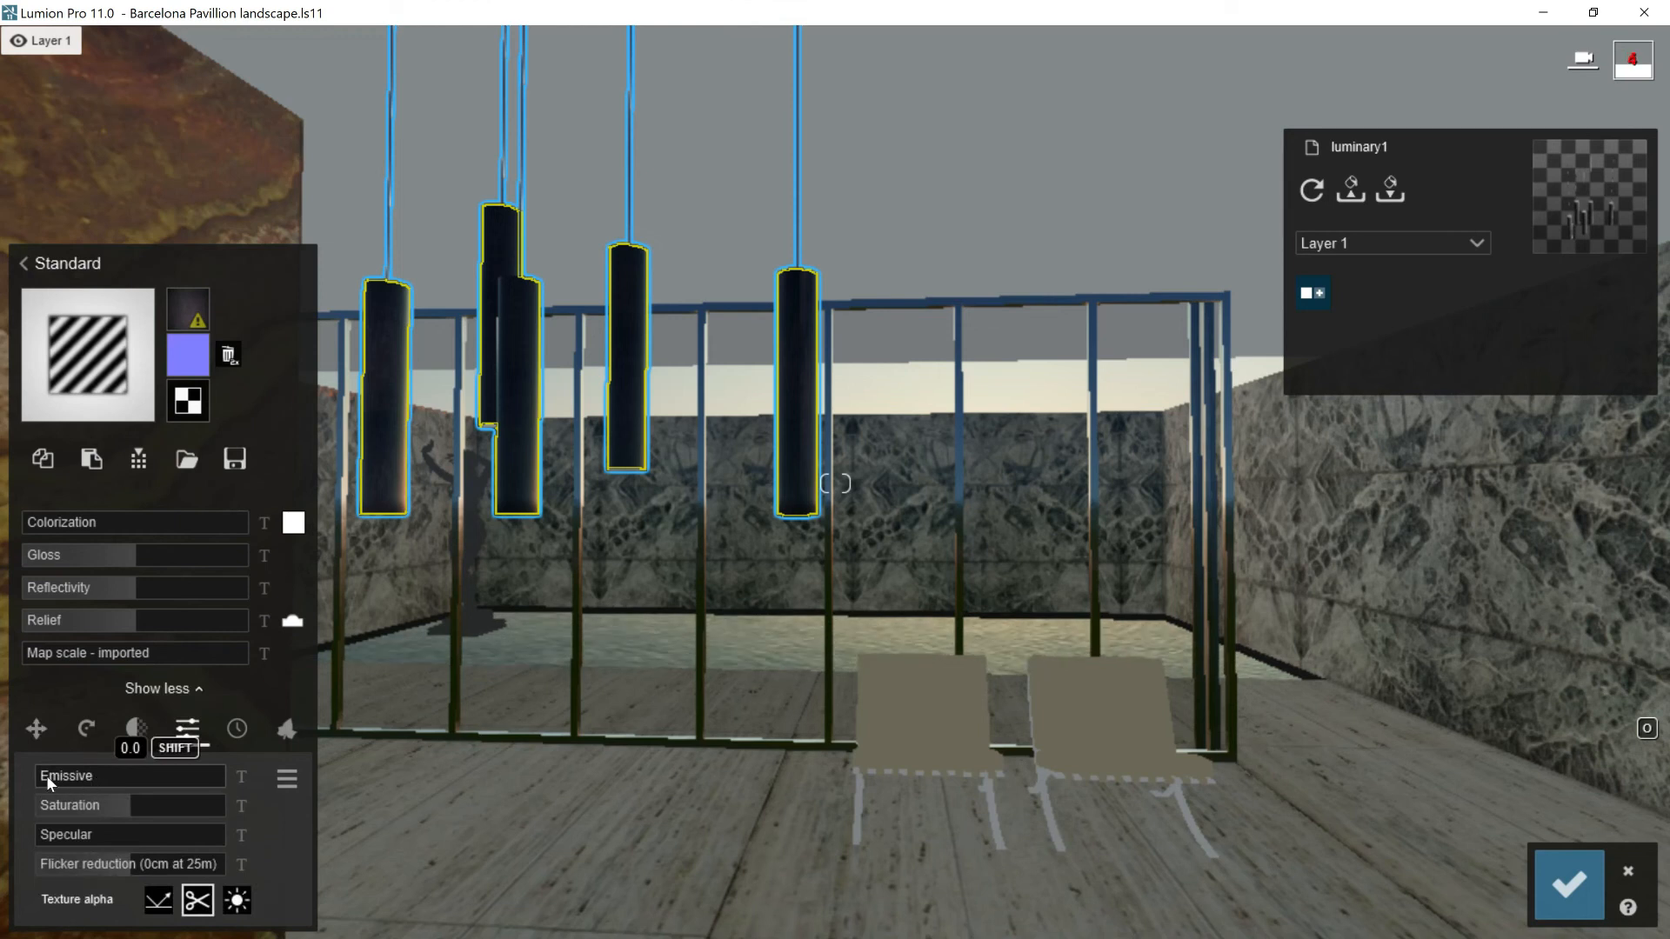
drag(55, 773, 139, 780)
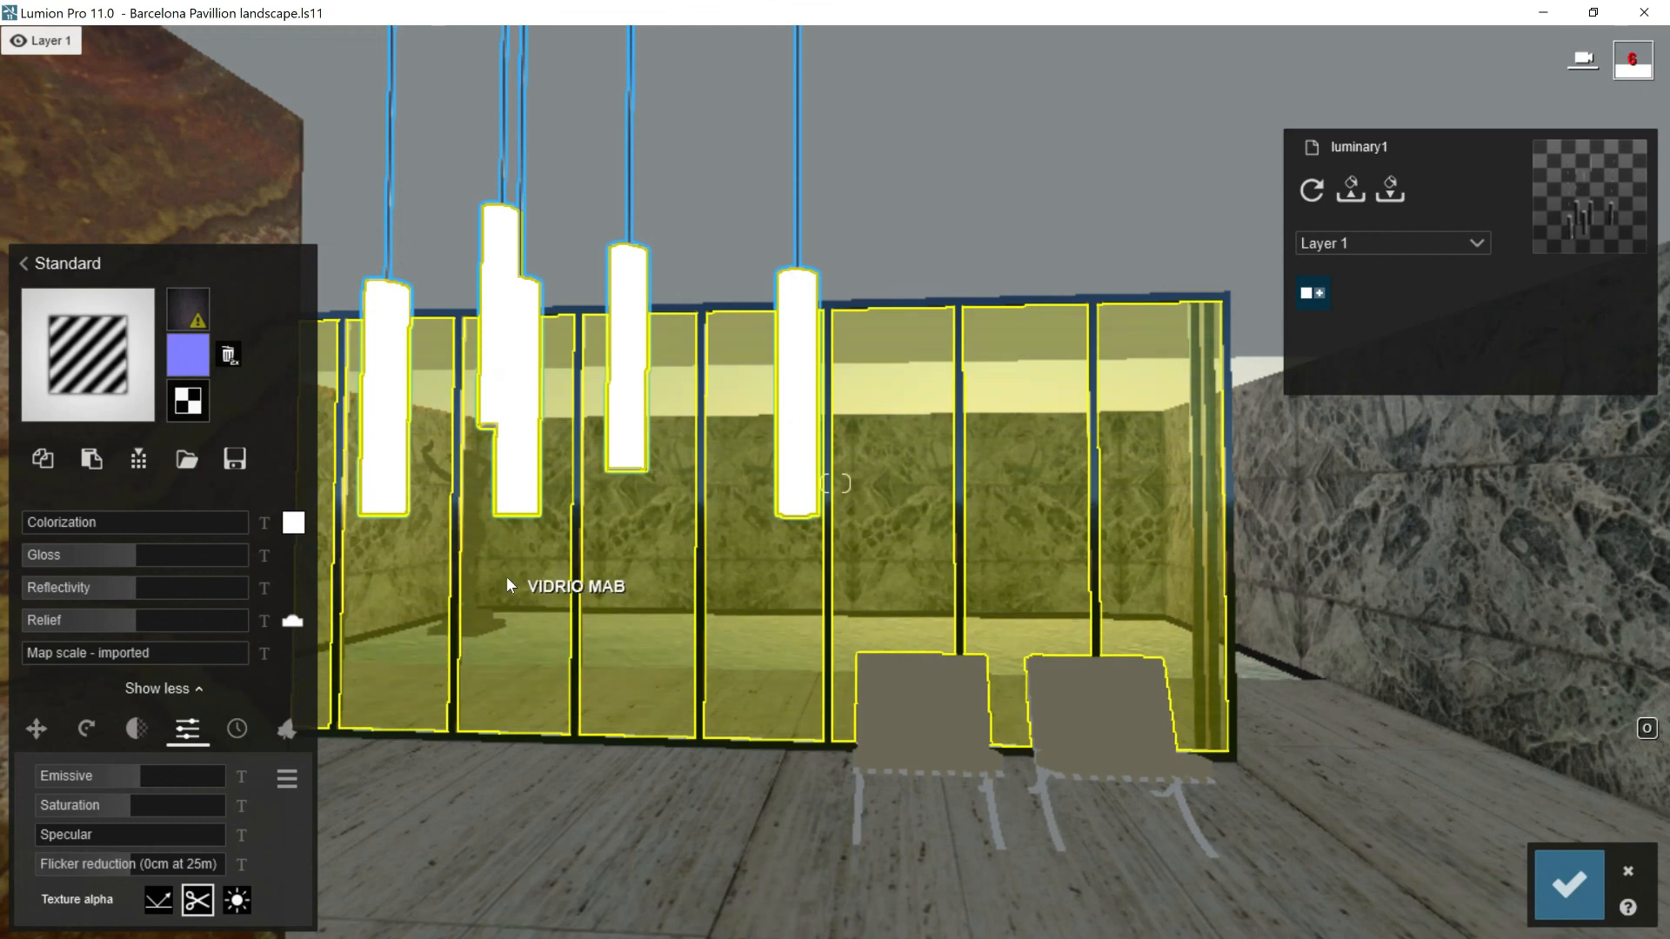
key(s)
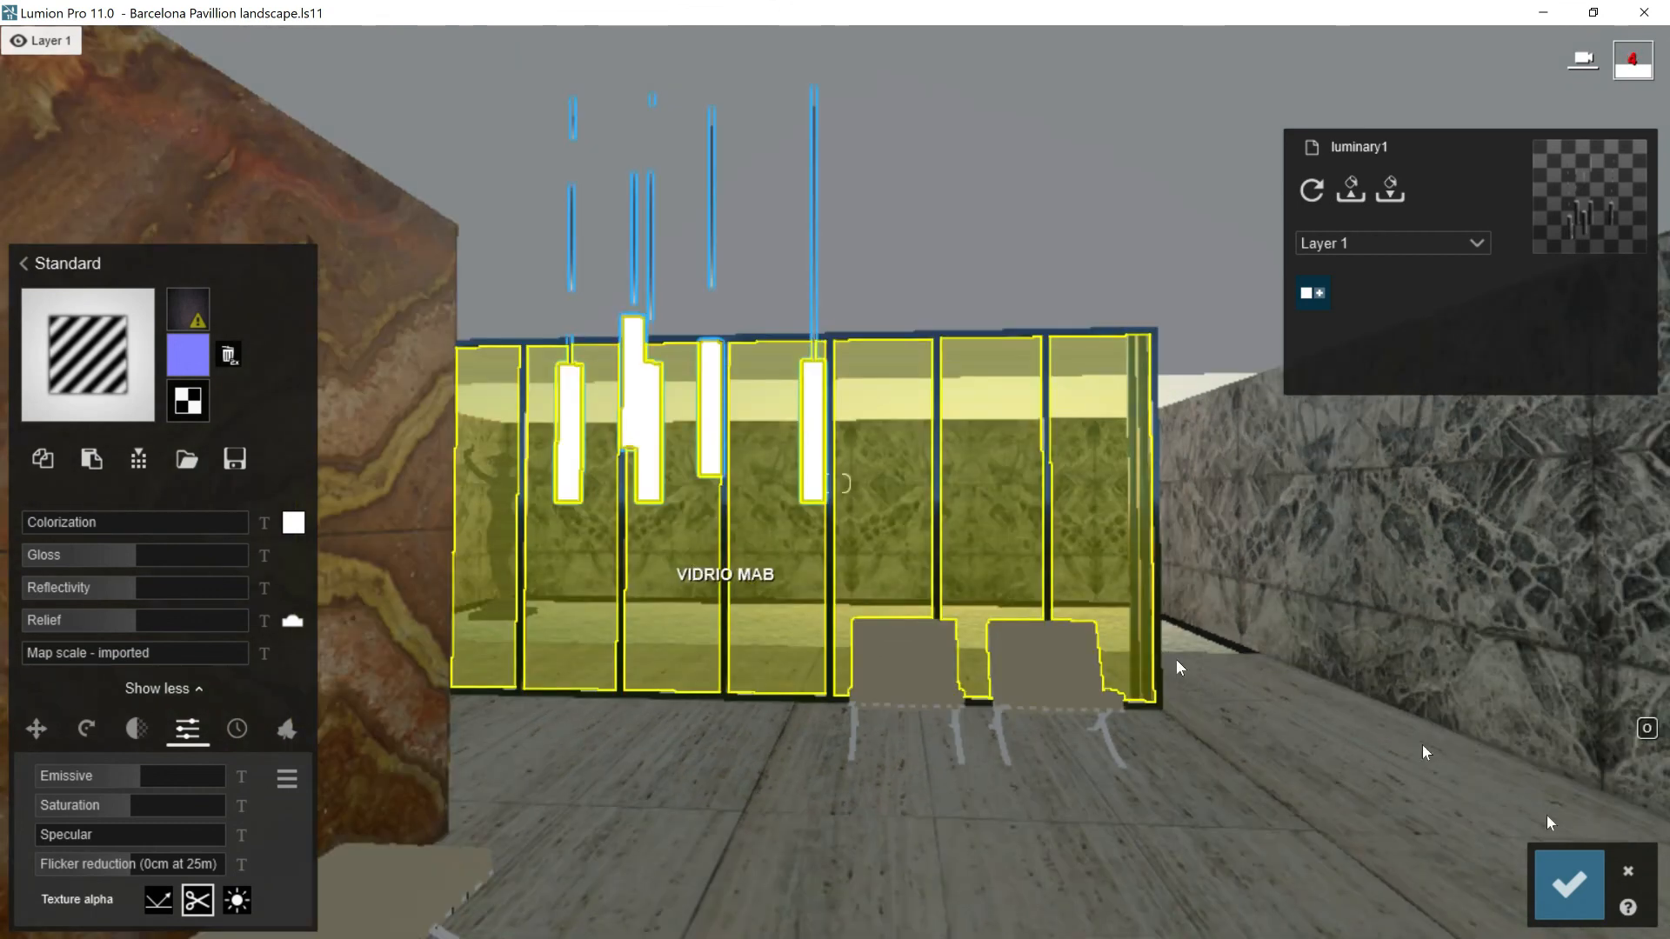
click(1569, 885)
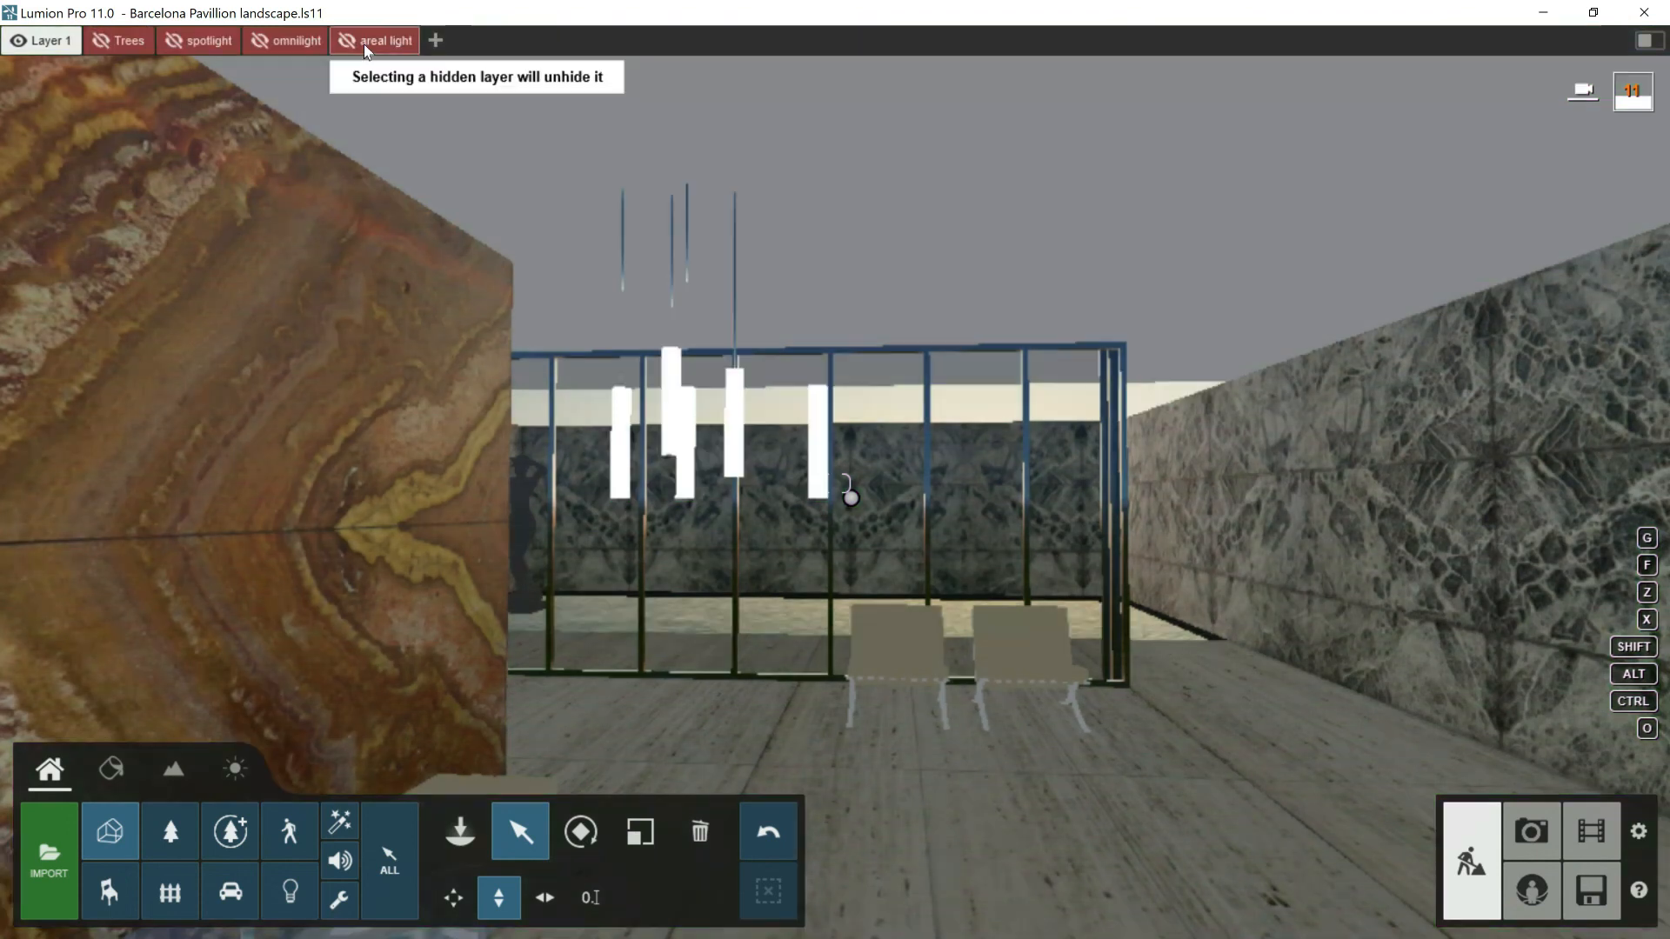
- Add a sixth layer and rename it Emissive layer
click(433, 41)
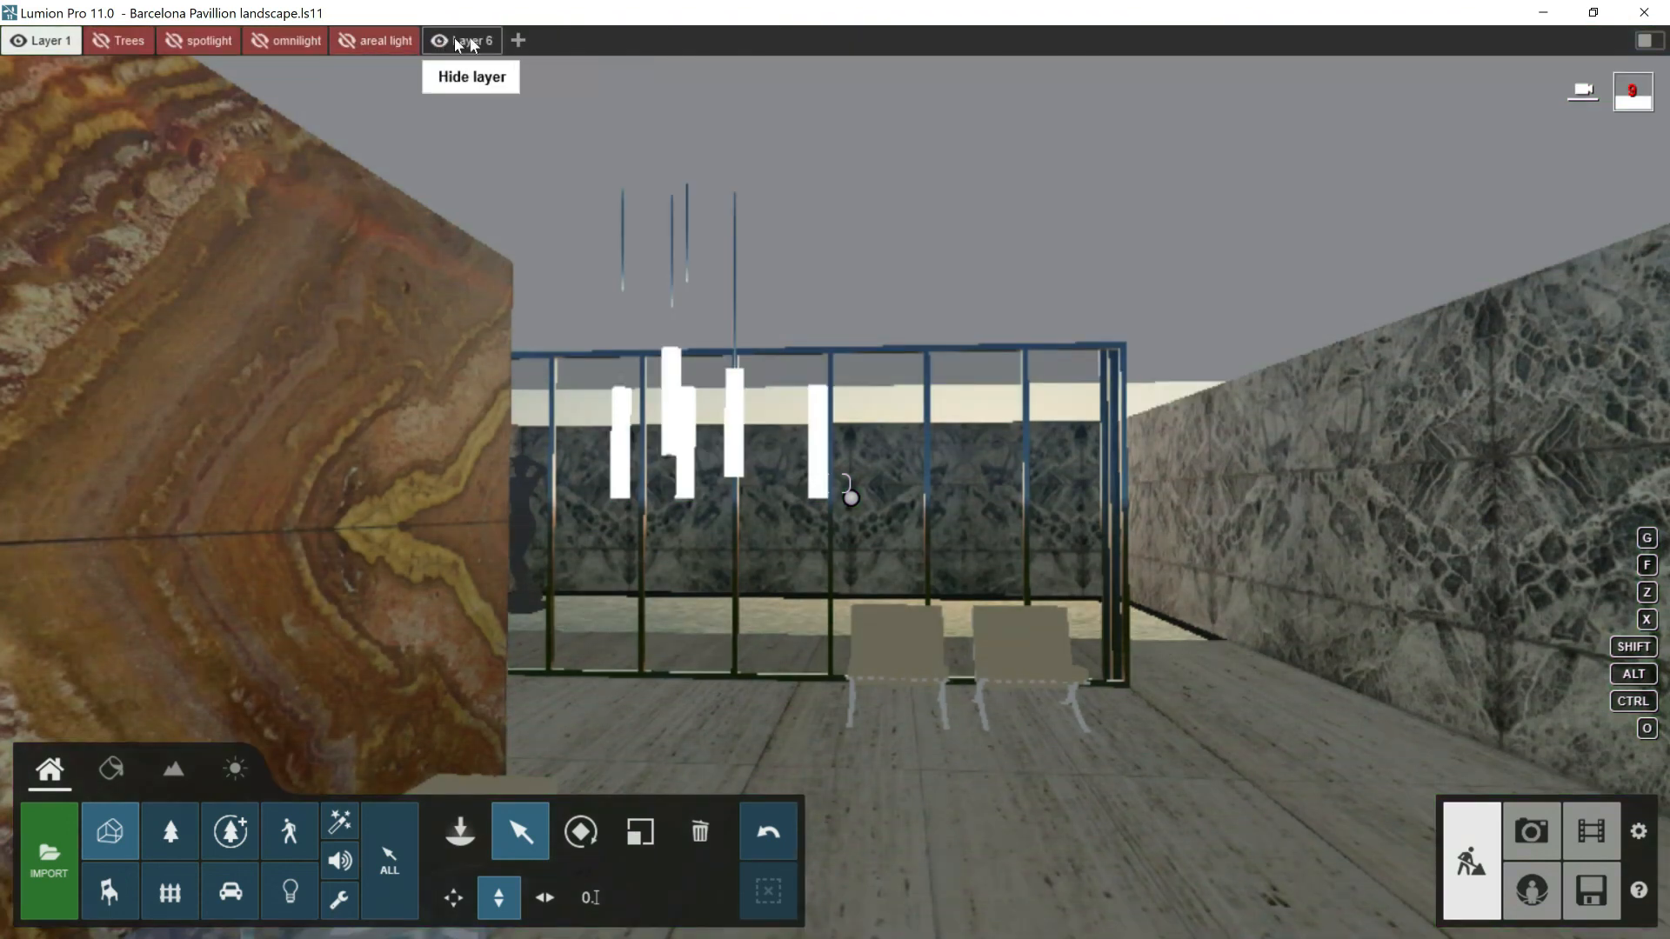
click(471, 41)
text(Emi)
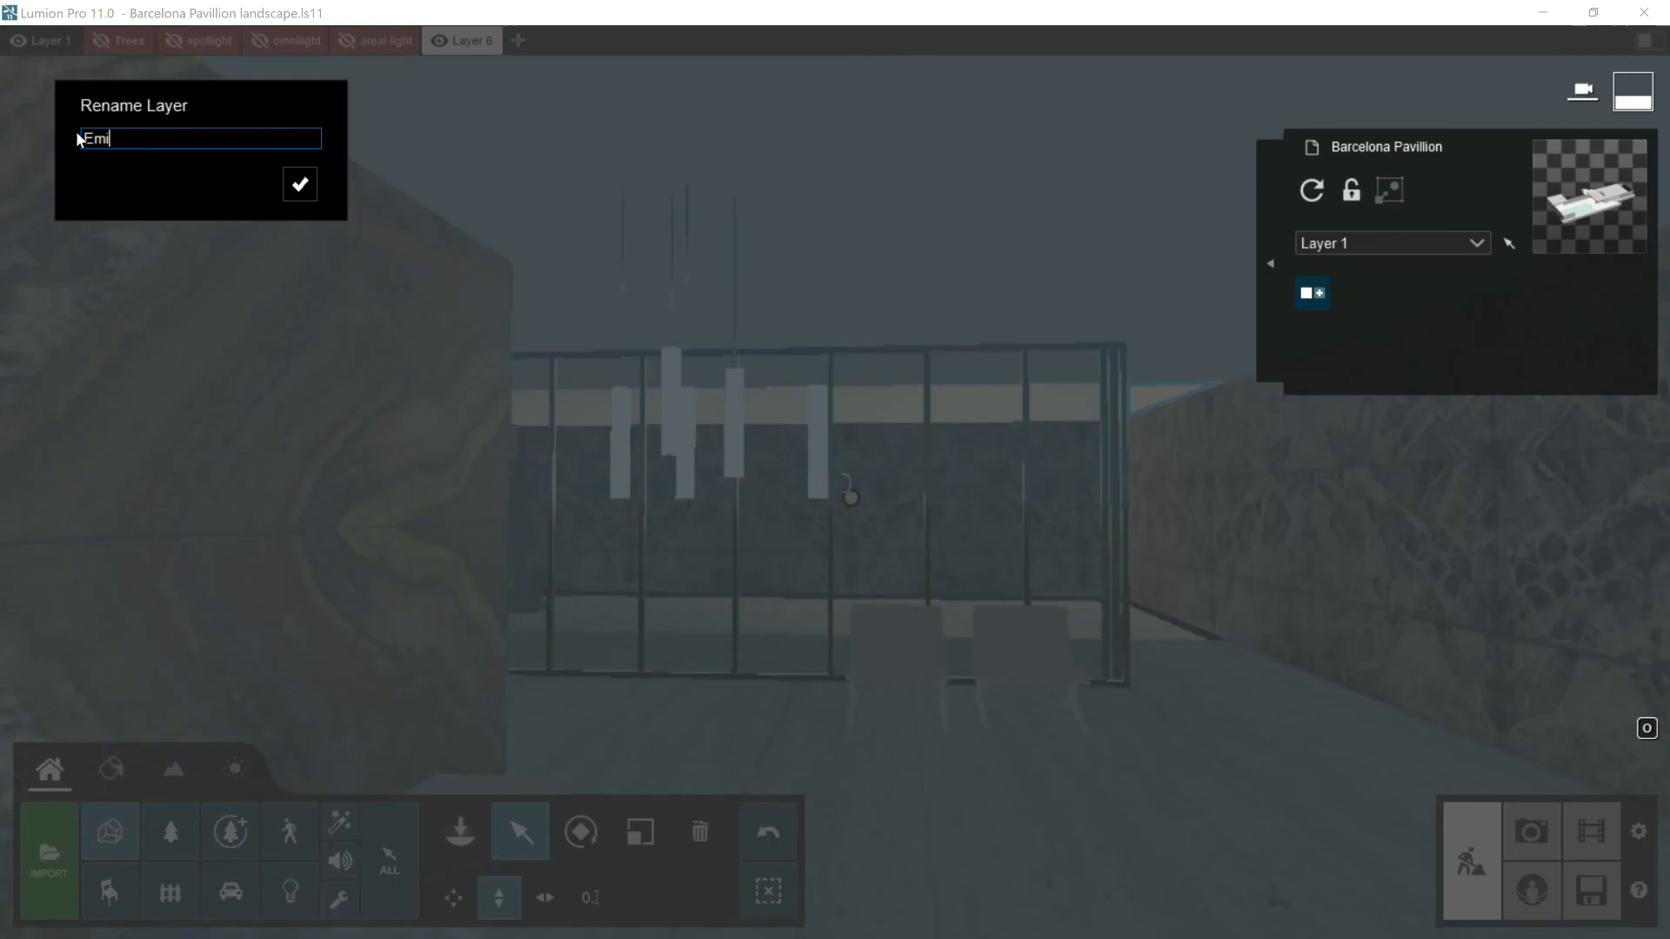
text(ssive layer)
key(Return)
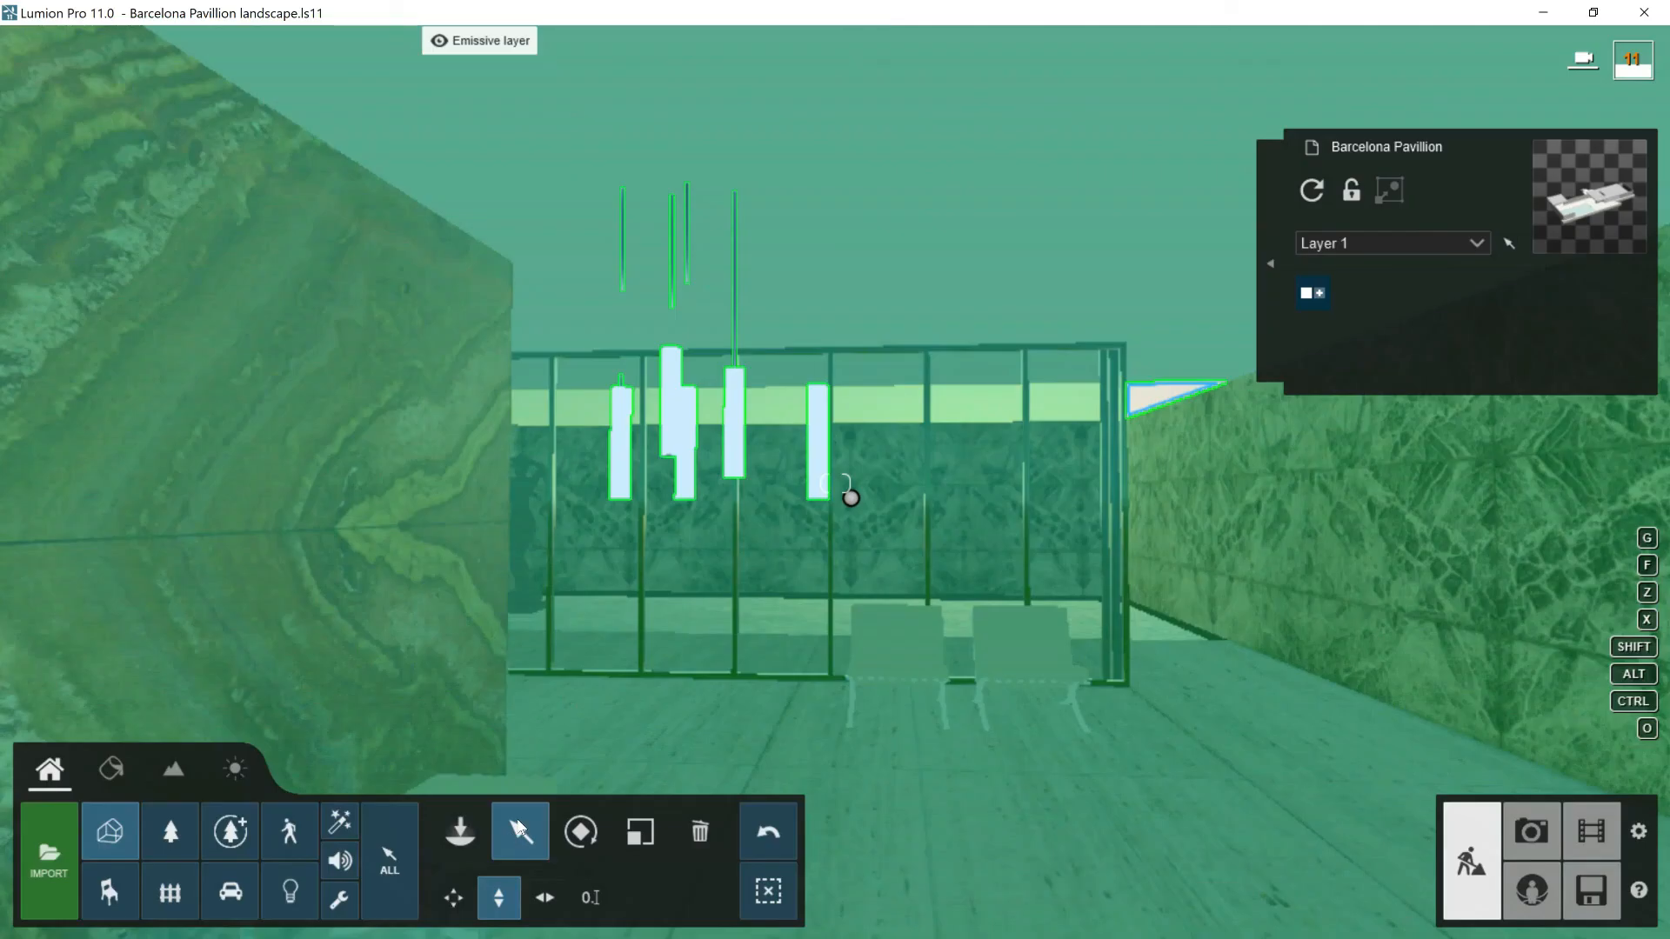
- Move the luminary1 model from Layer 1 to the Emissive layer, and hide that layer with Layer 1 active
click(848, 453)
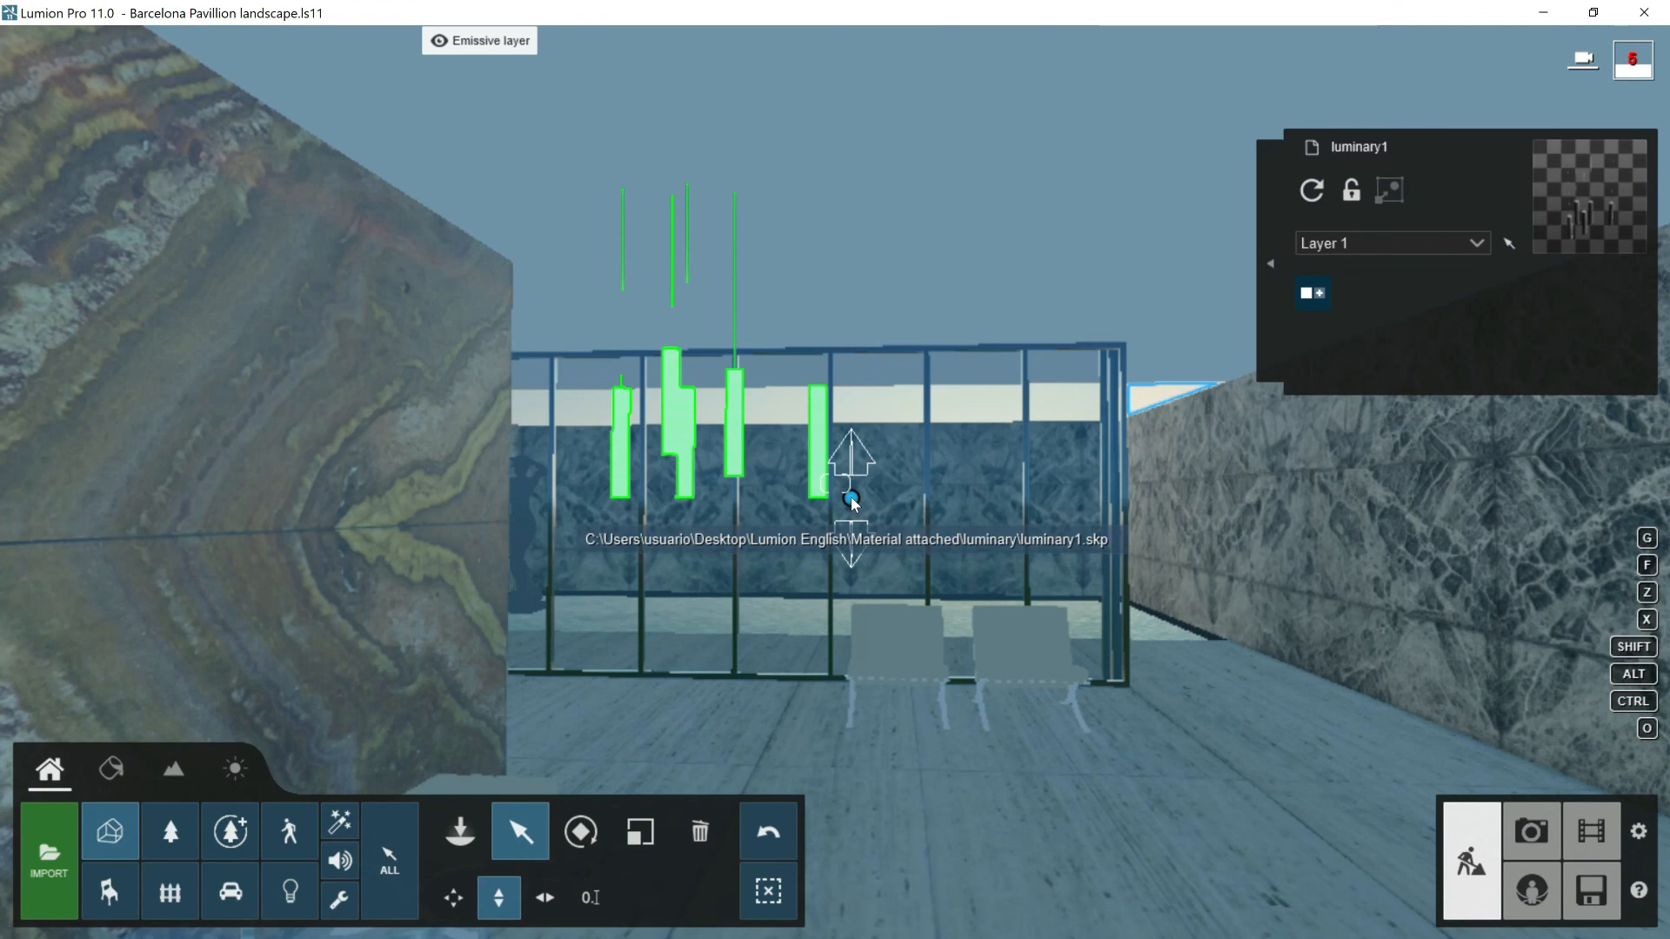
click(1476, 243)
scroll(1483, 327, down, 2)
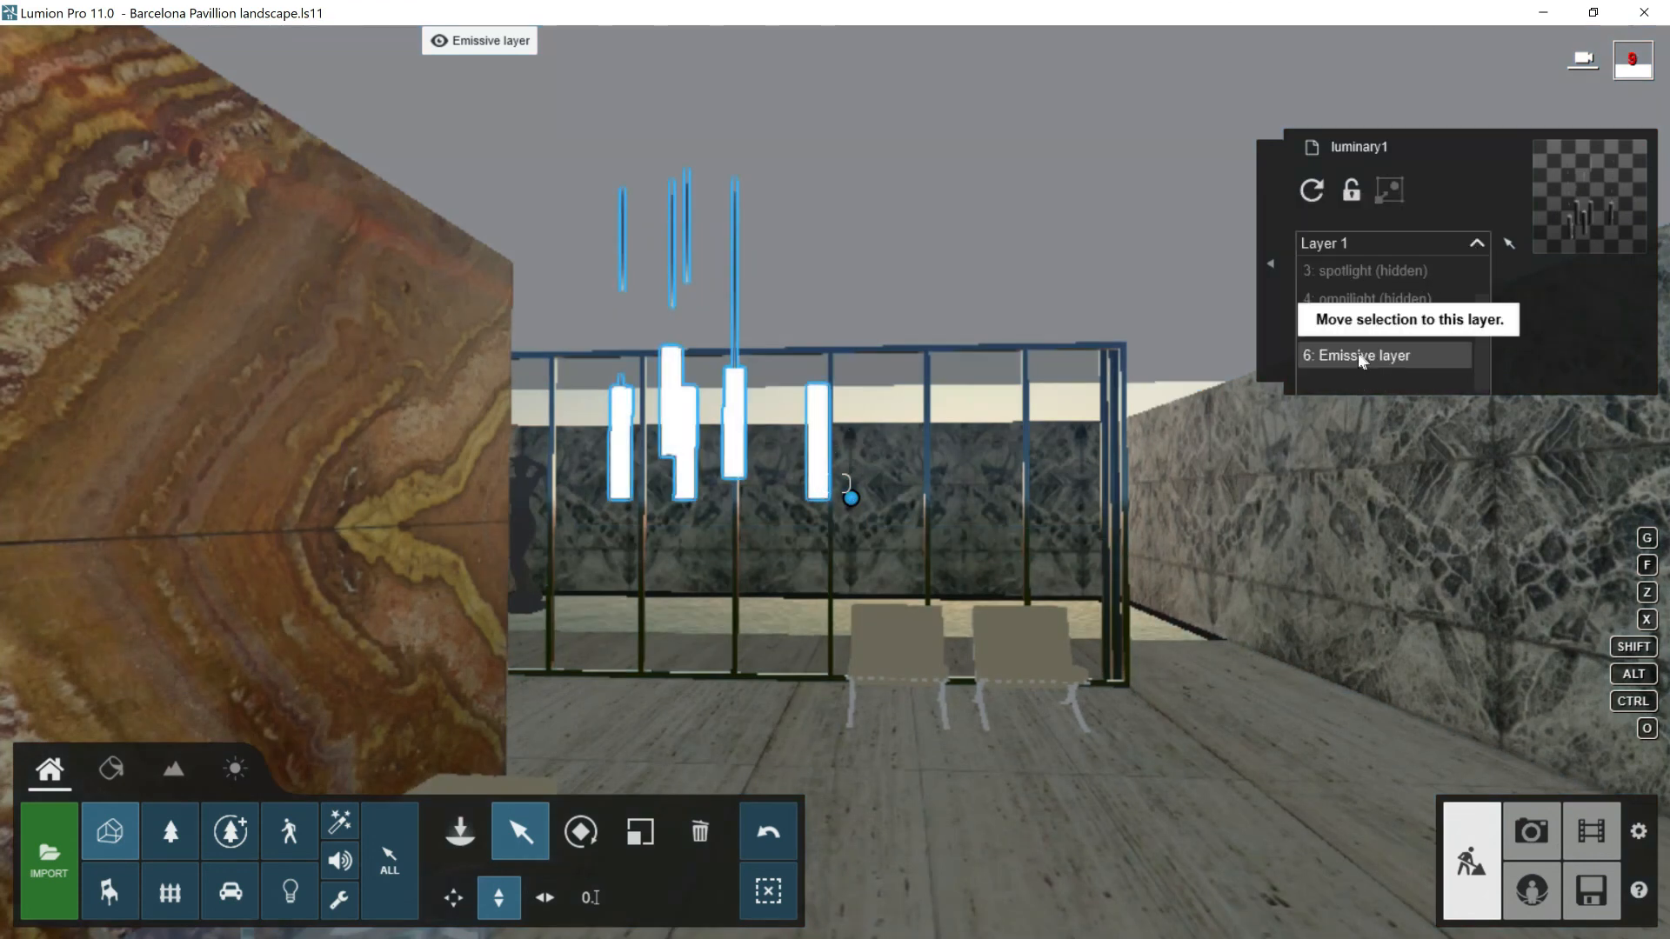
click(1360, 355)
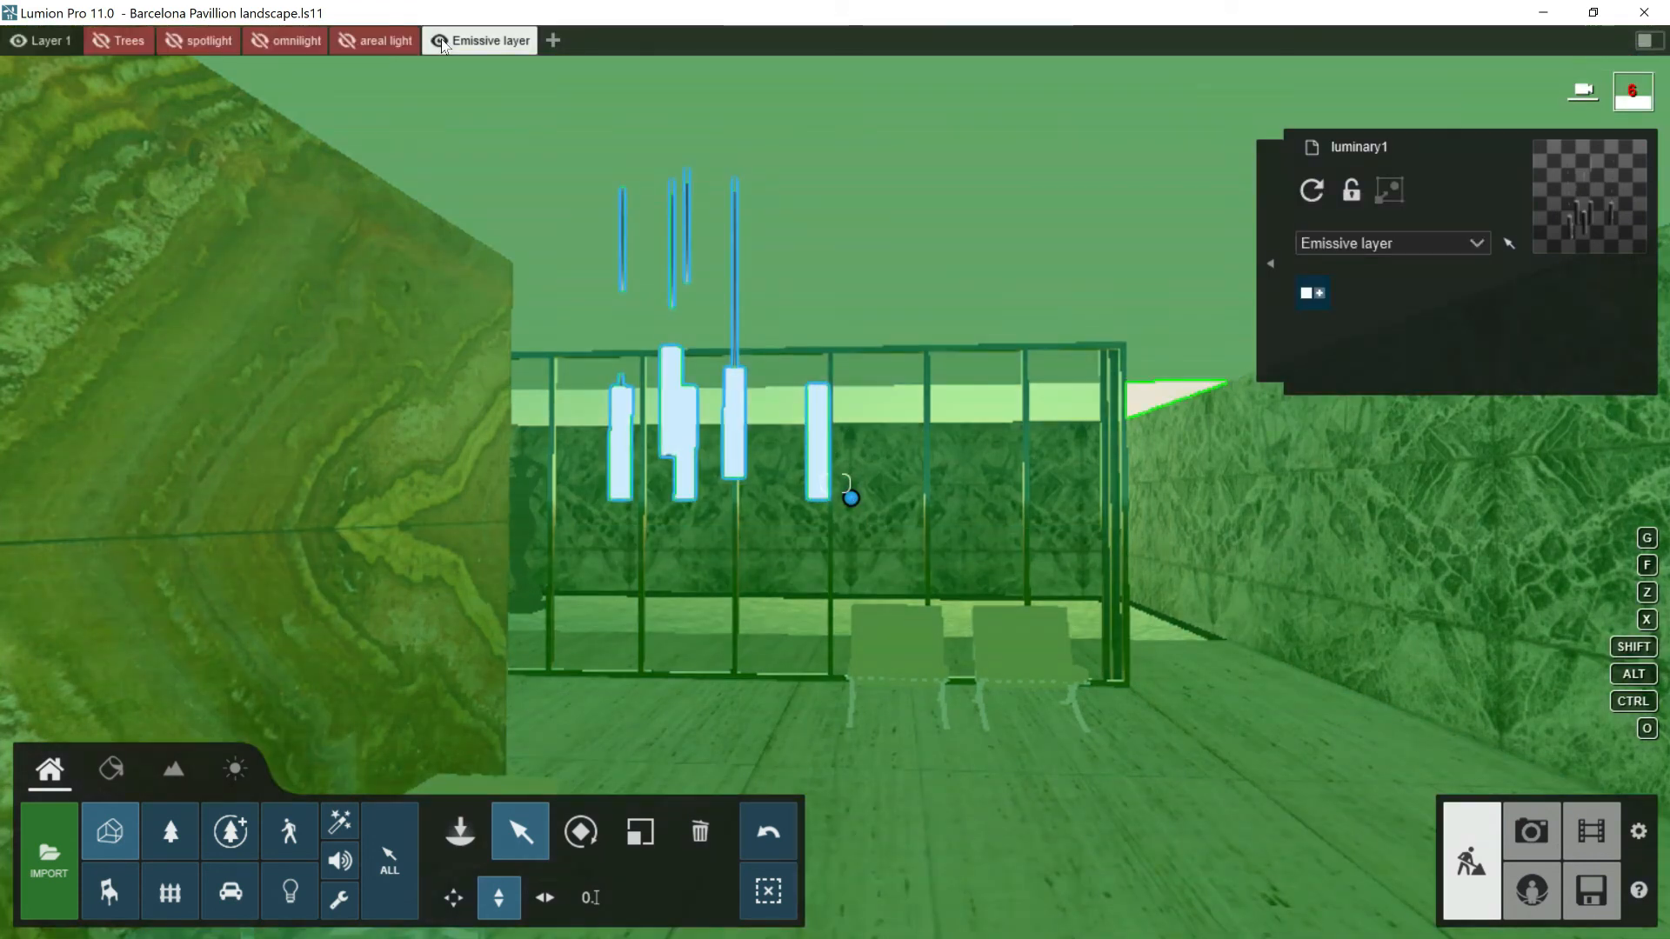
click(68, 40)
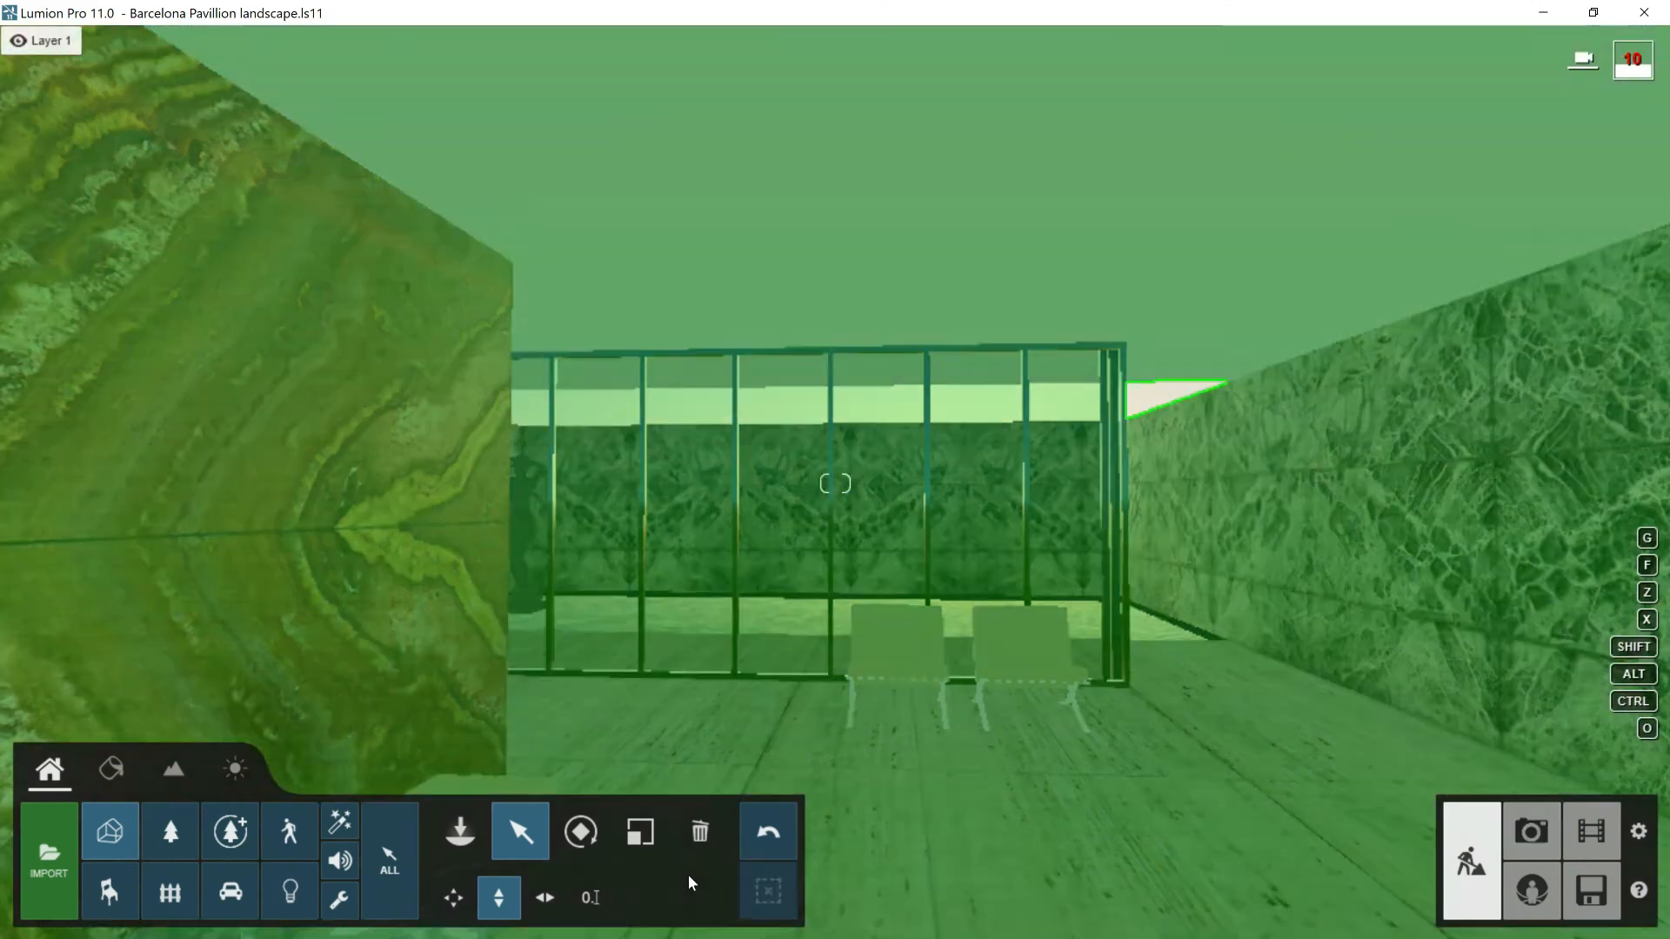
- Restore the Photo - 4 camera in Photo mode and add the Layer Visibility effect to it
click(1531, 831)
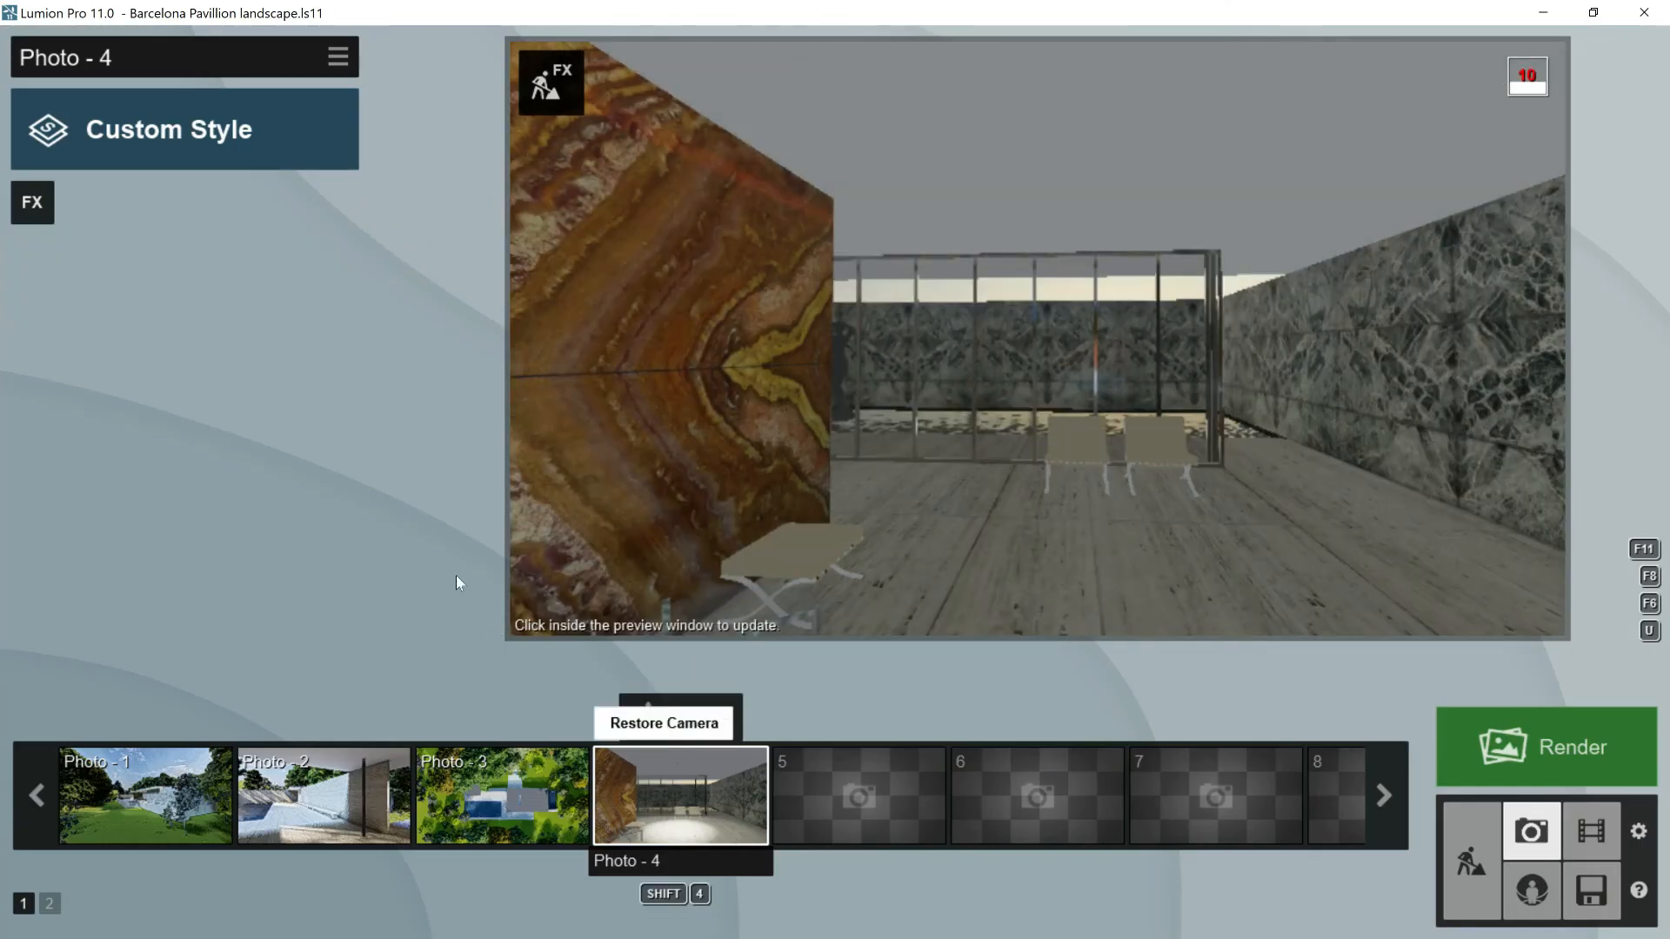
click(686, 785)
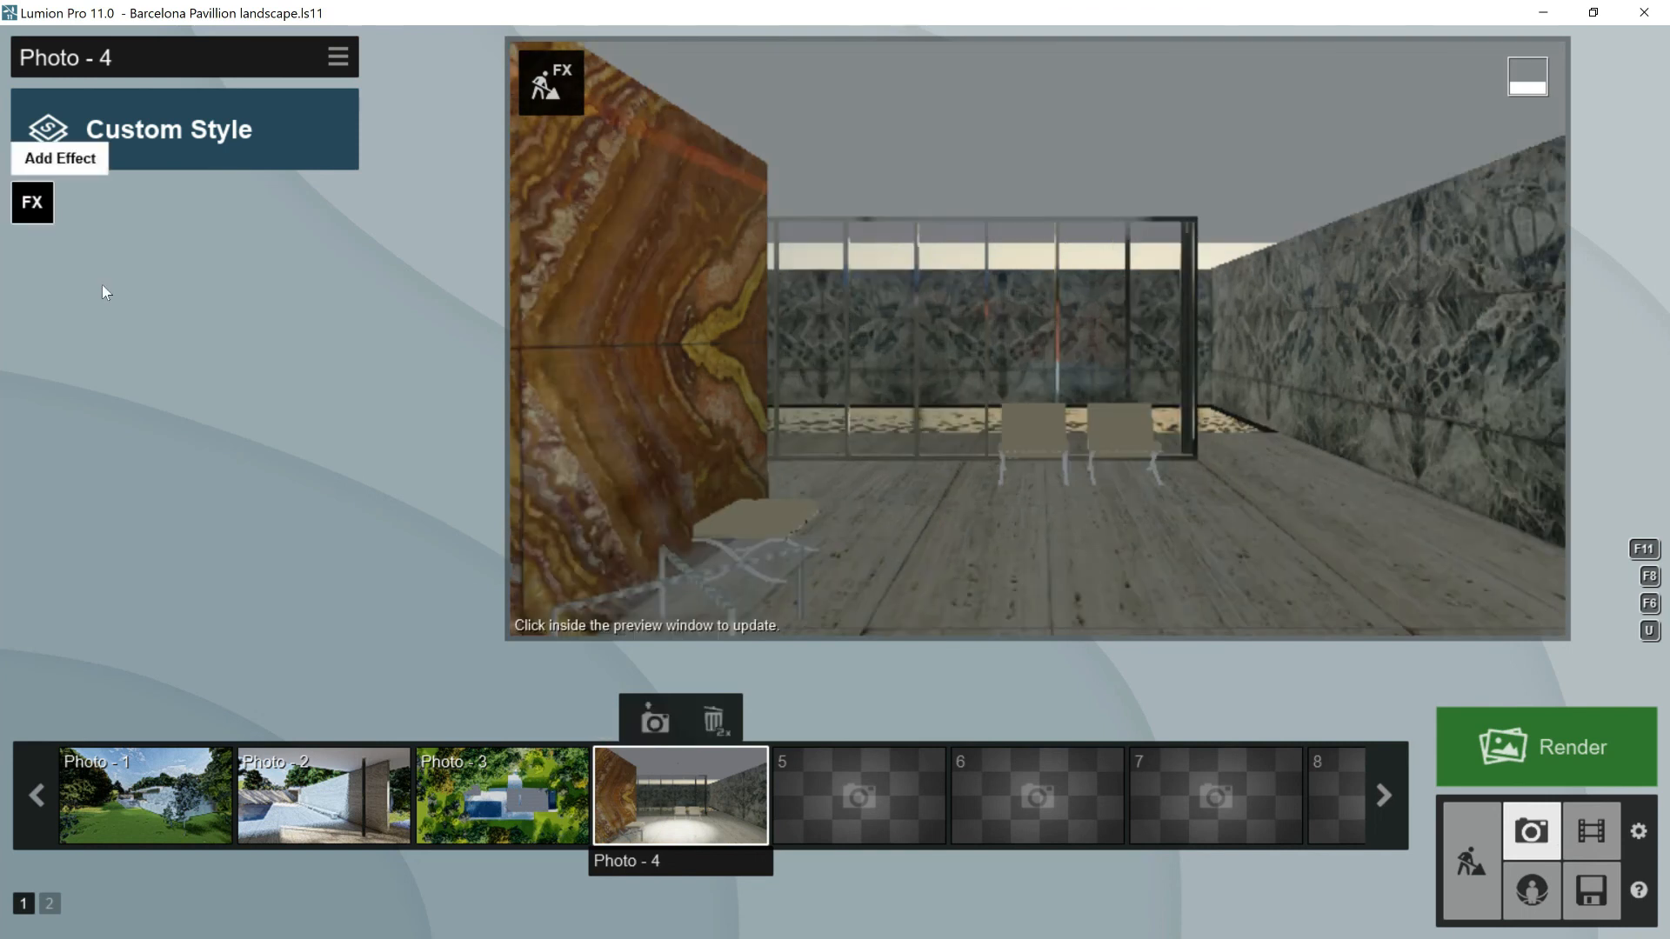
click(39, 202)
click(458, 508)
click(447, 457)
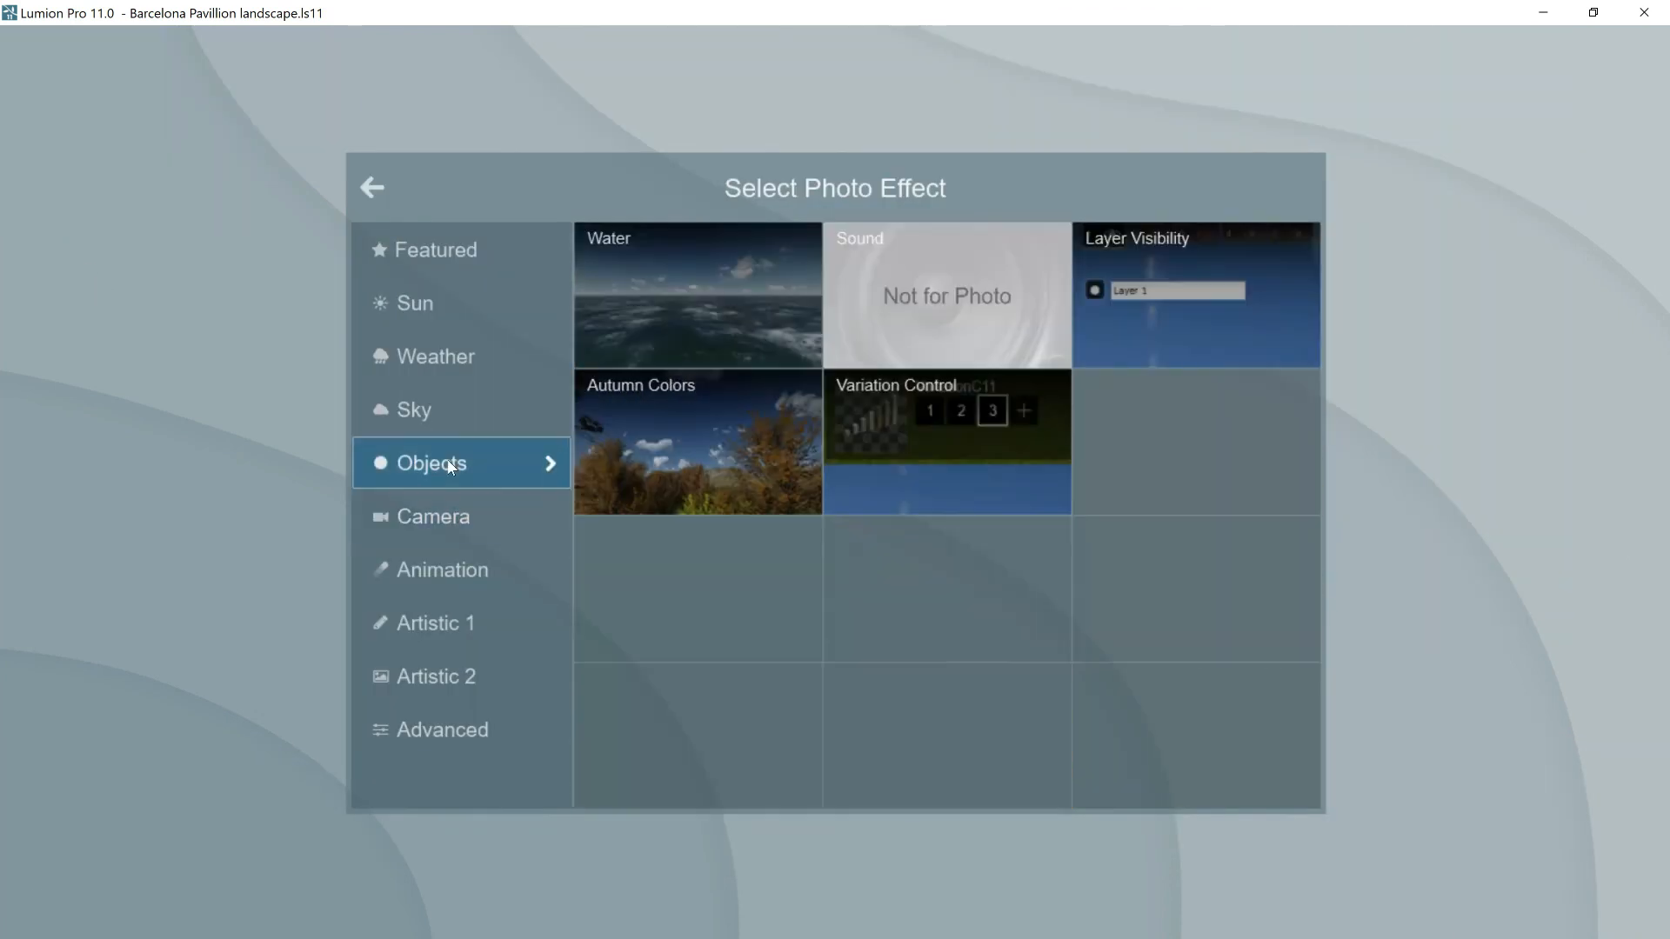
click(1183, 259)
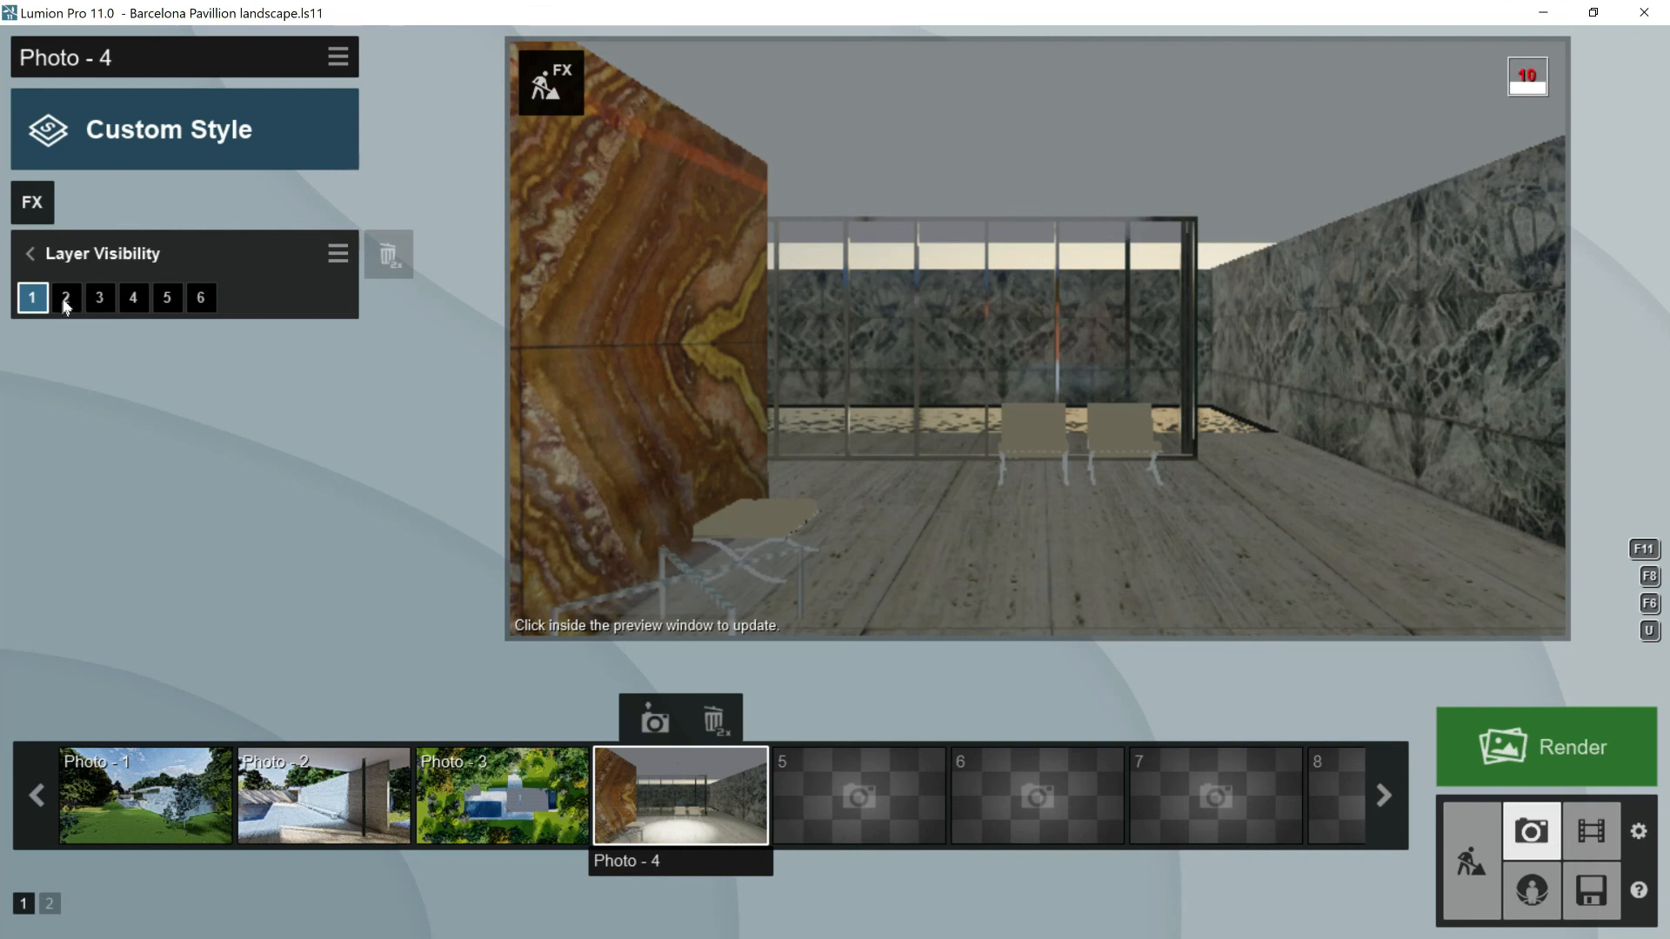
- Preview the spotlight, omnilight and areal light layers one at a time in Photo - 4, ending with only Layer 1 and the Emissive layer shown
click(100, 301)
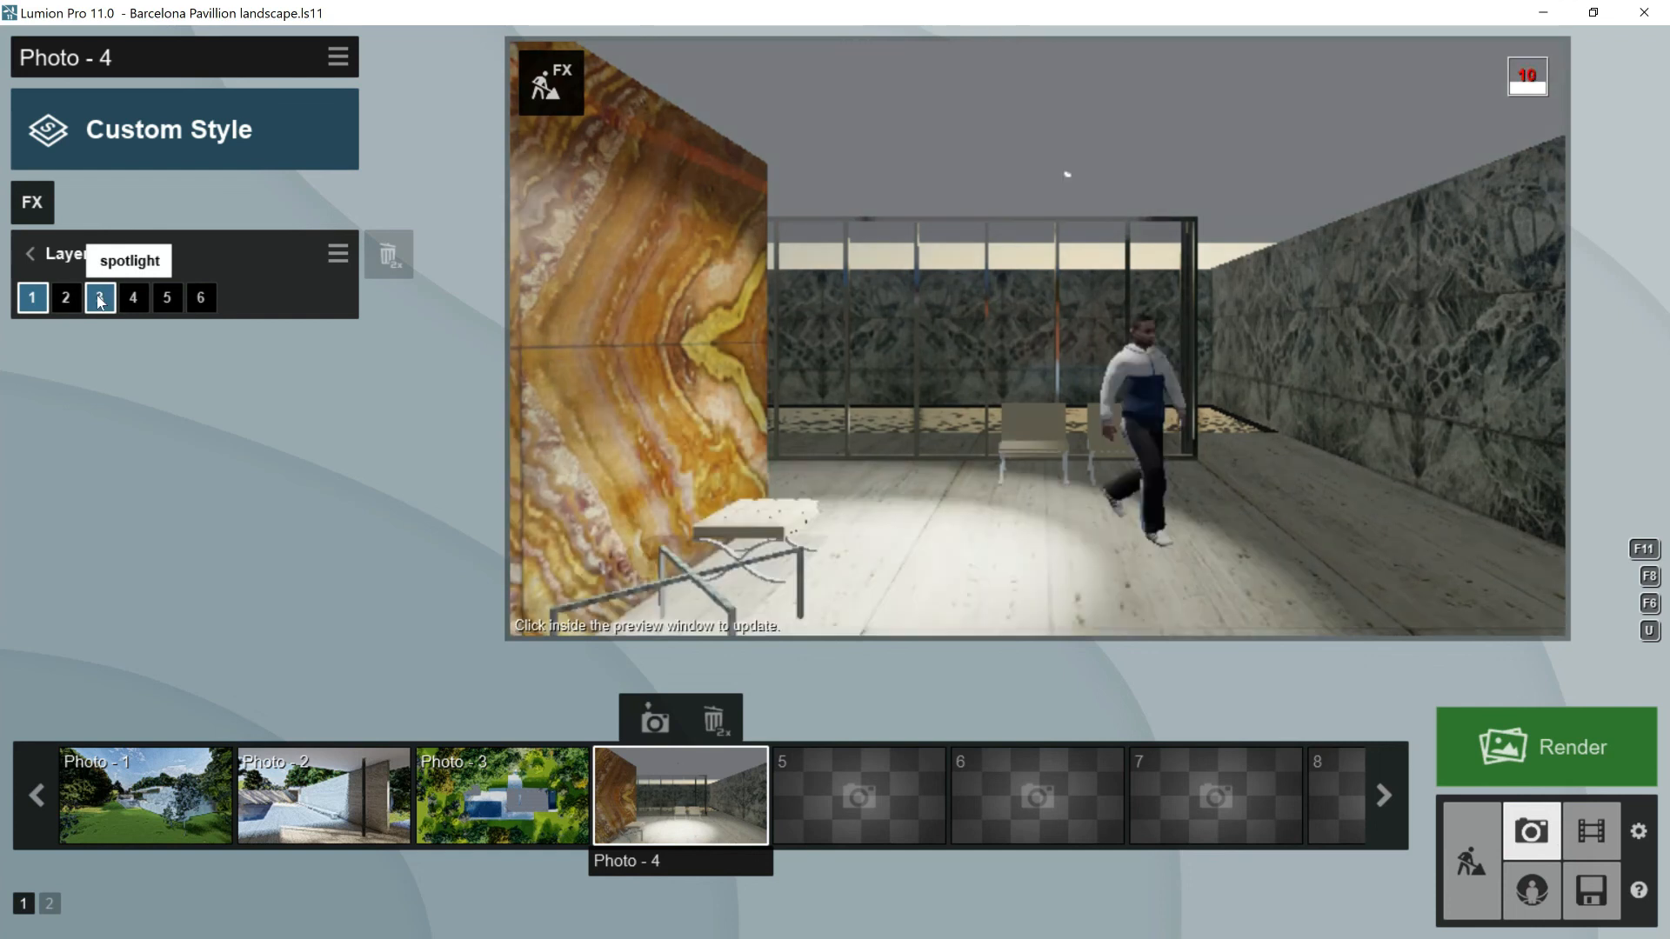
click(100, 301)
click(135, 300)
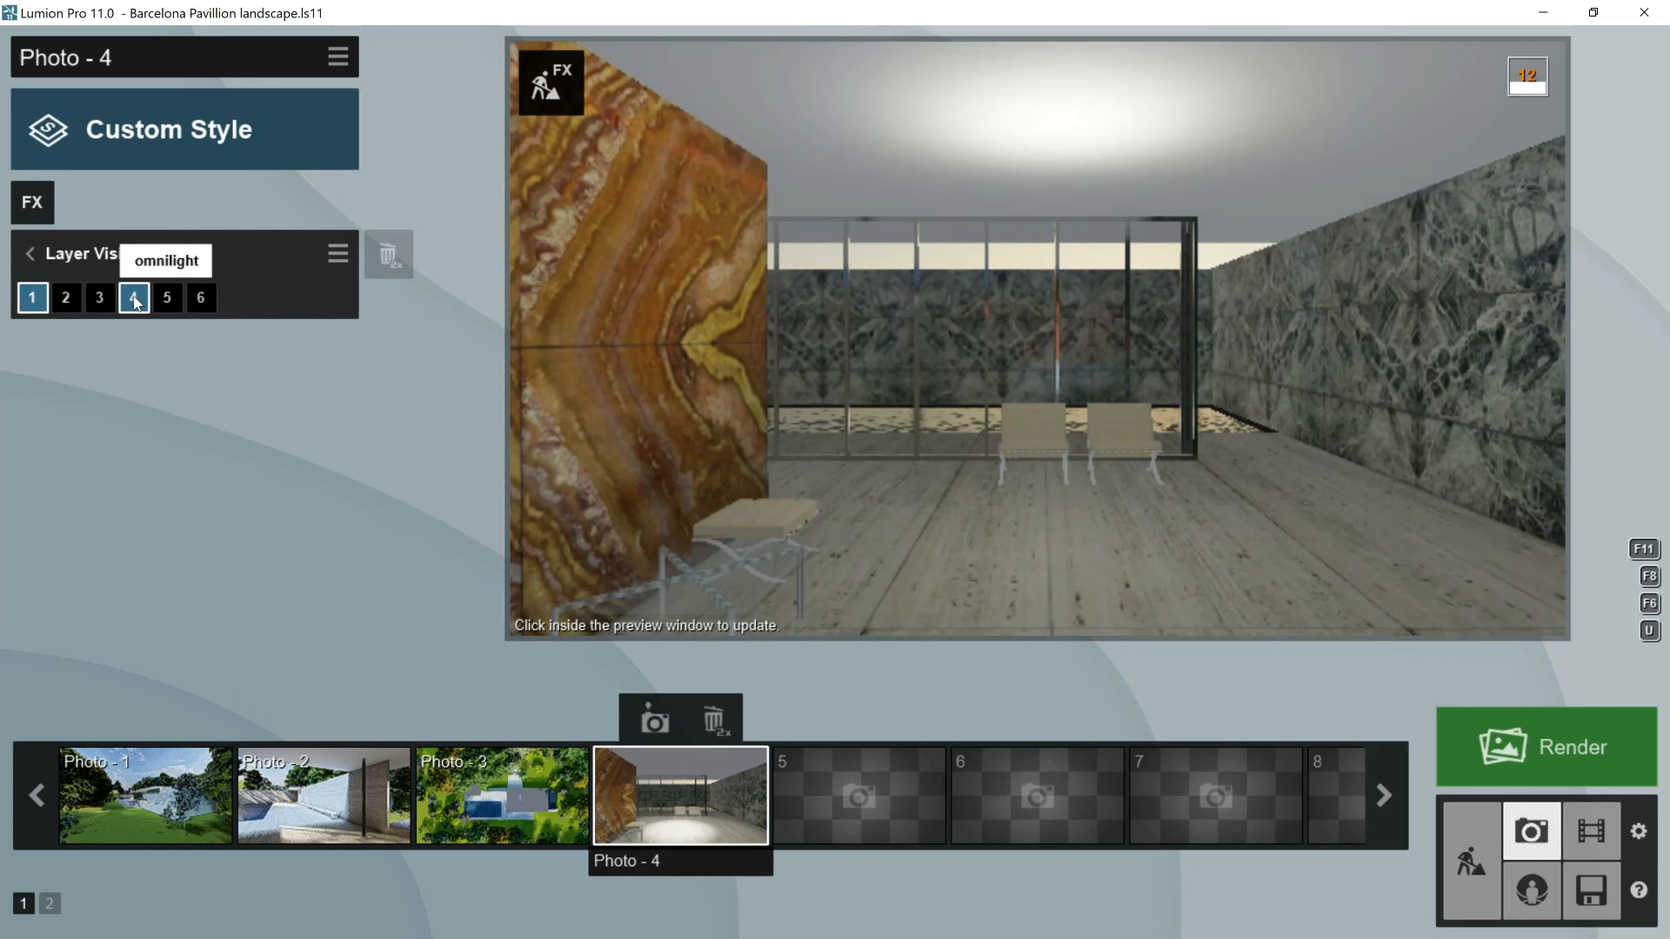
click(165, 299)
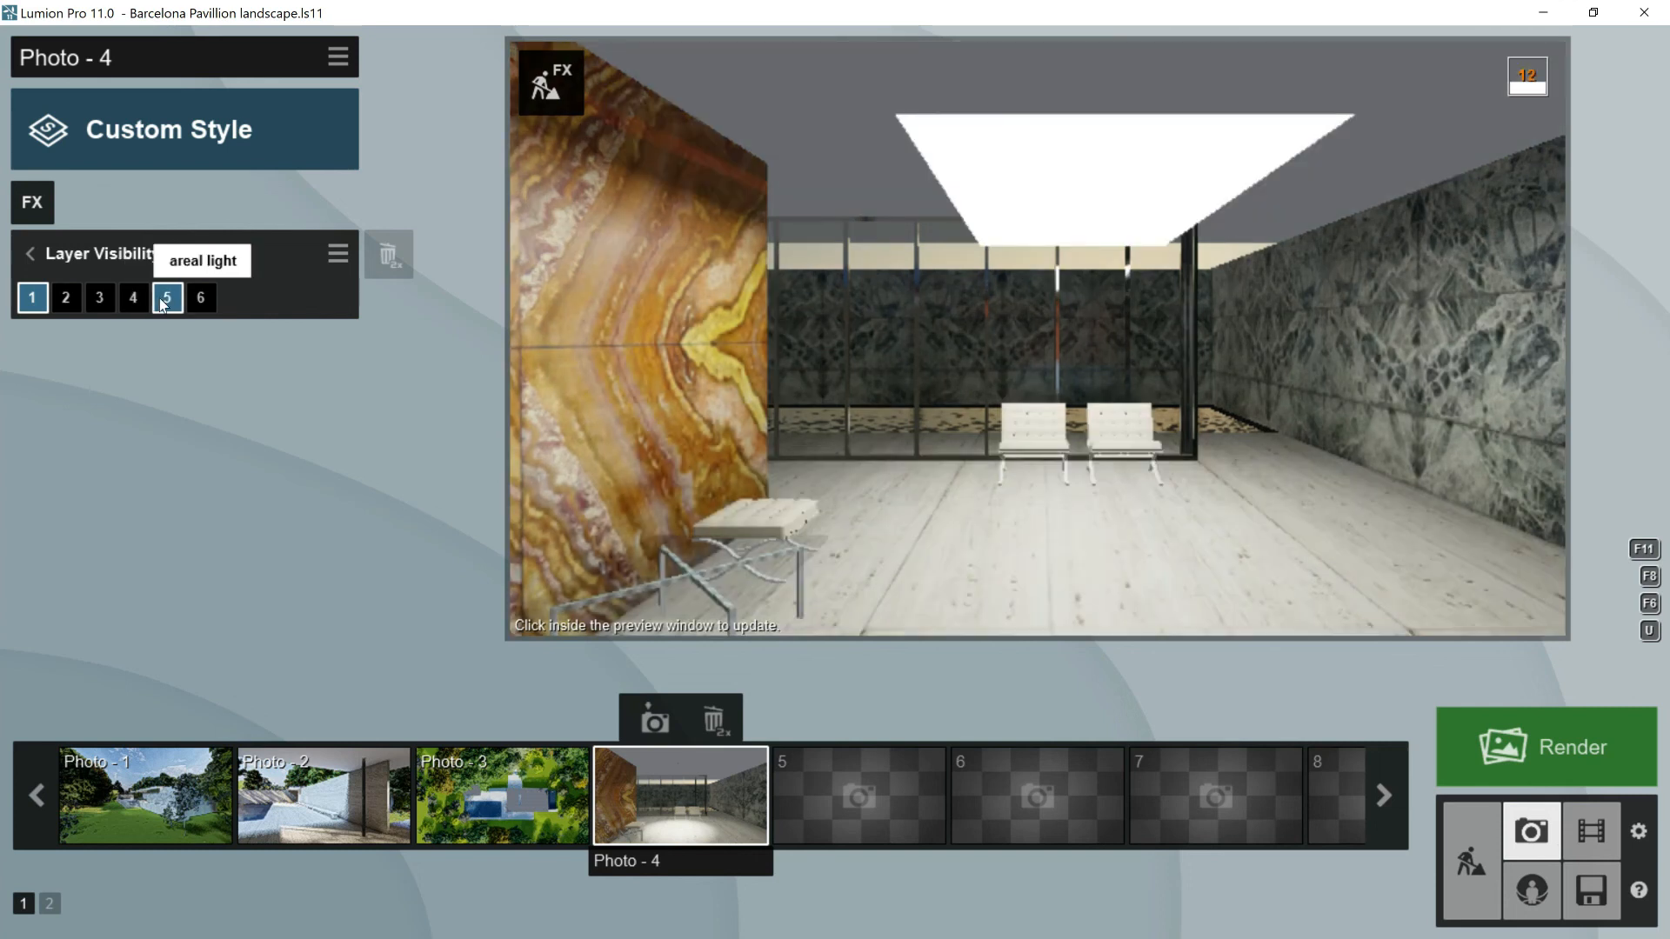
click(165, 300)
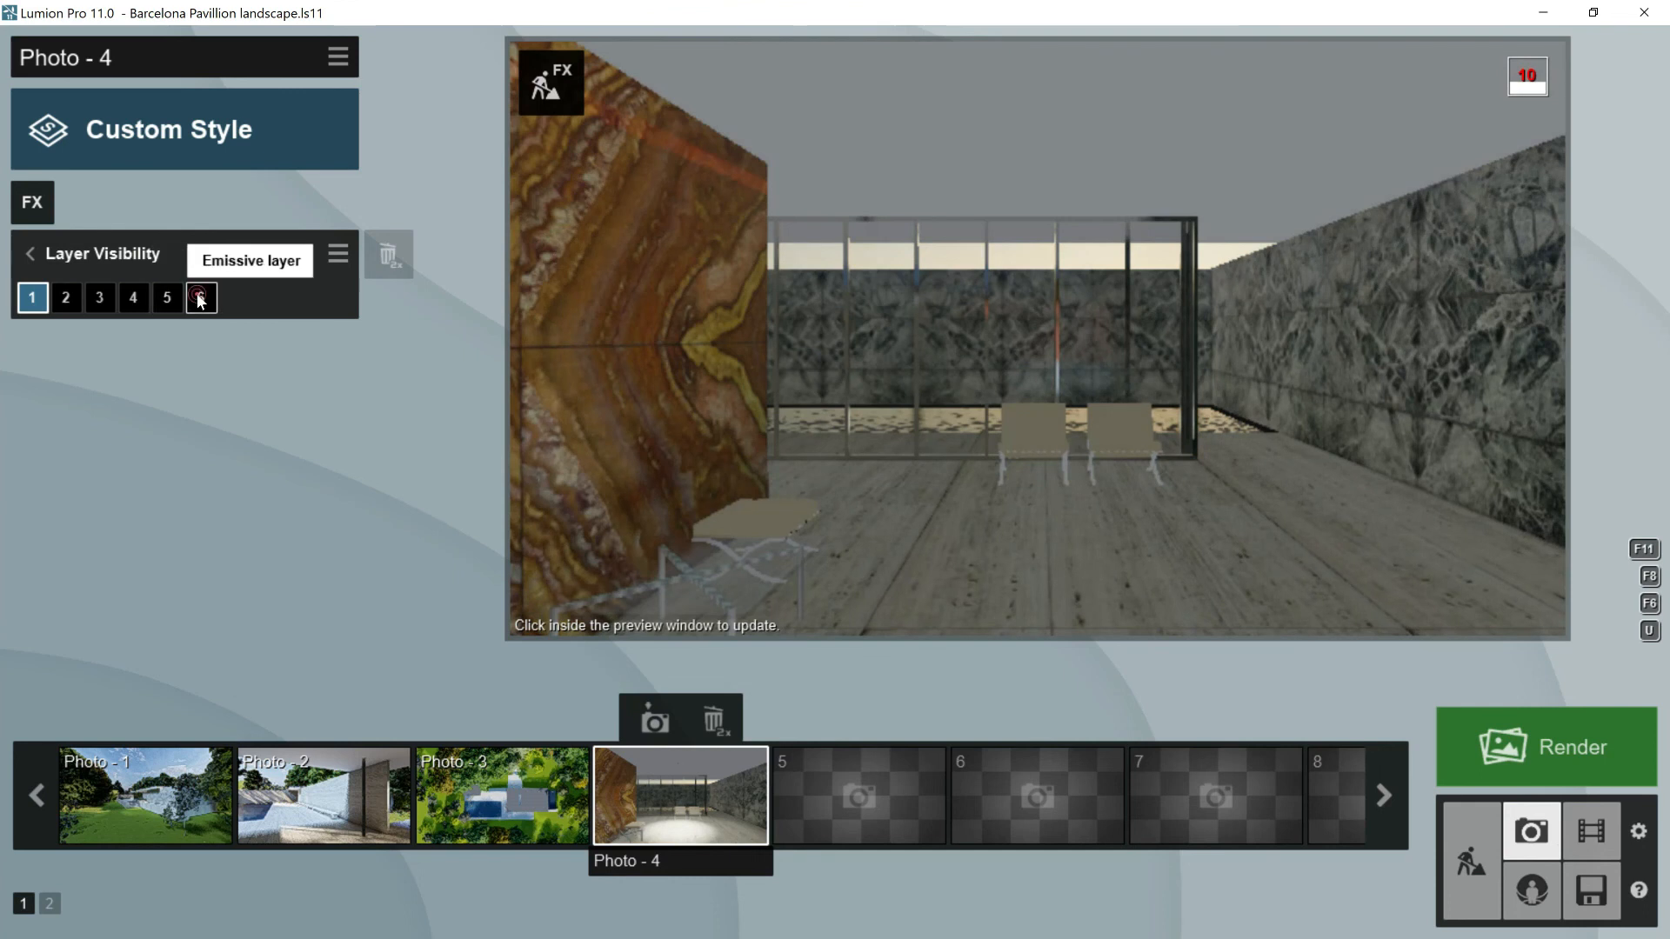
click(200, 299)
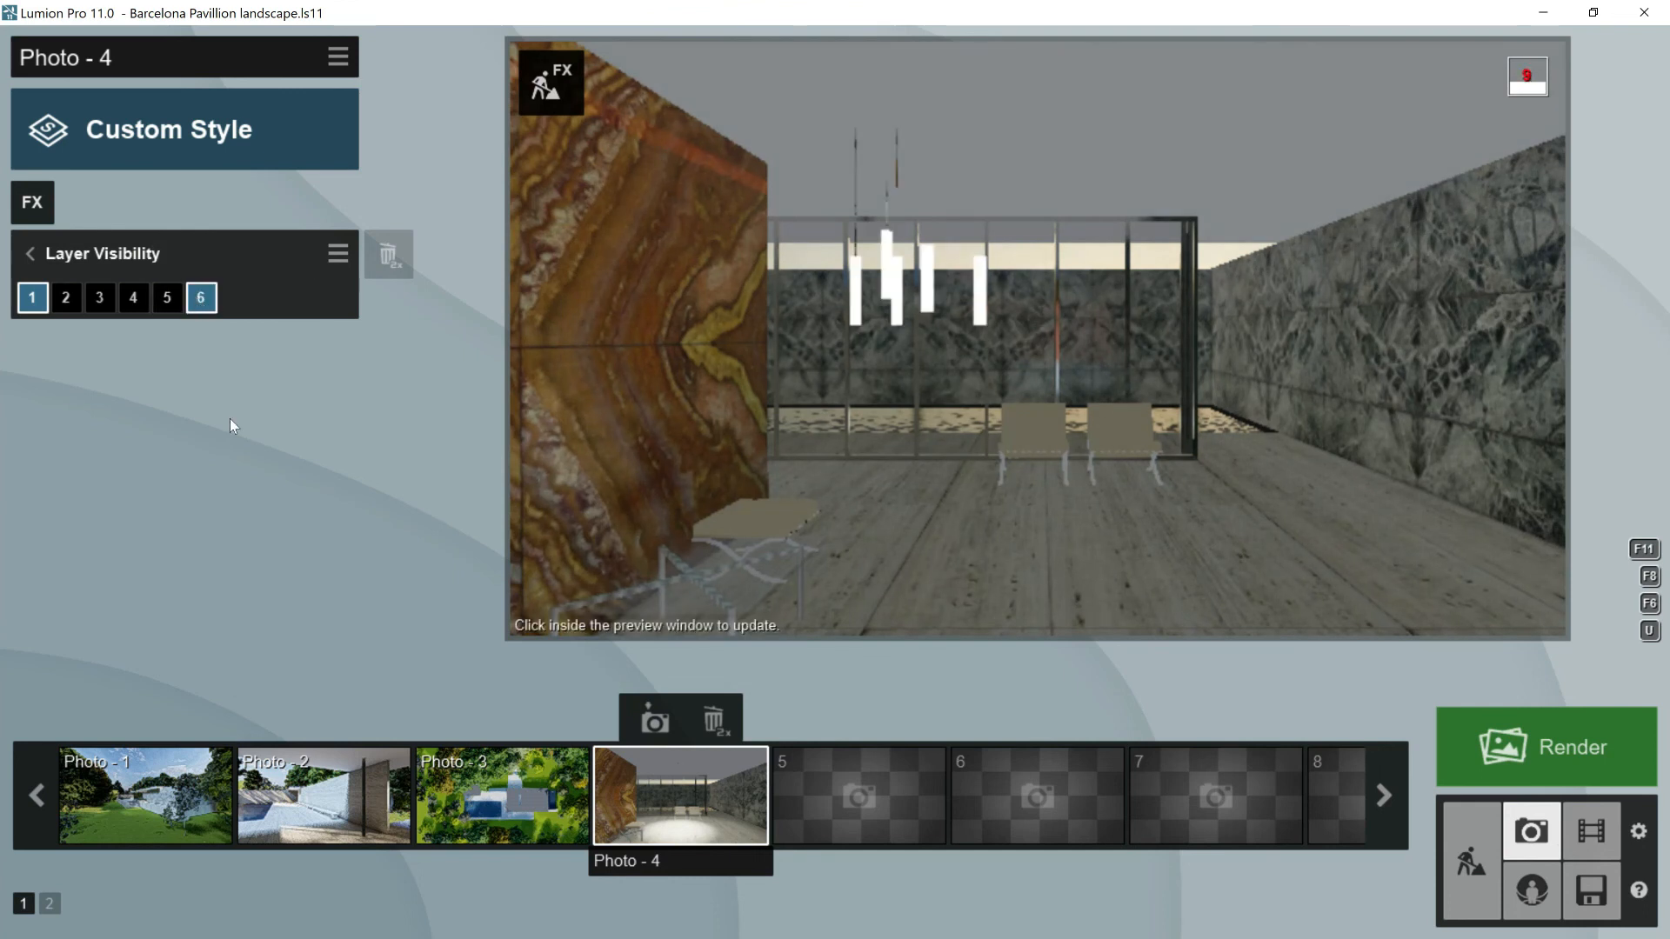